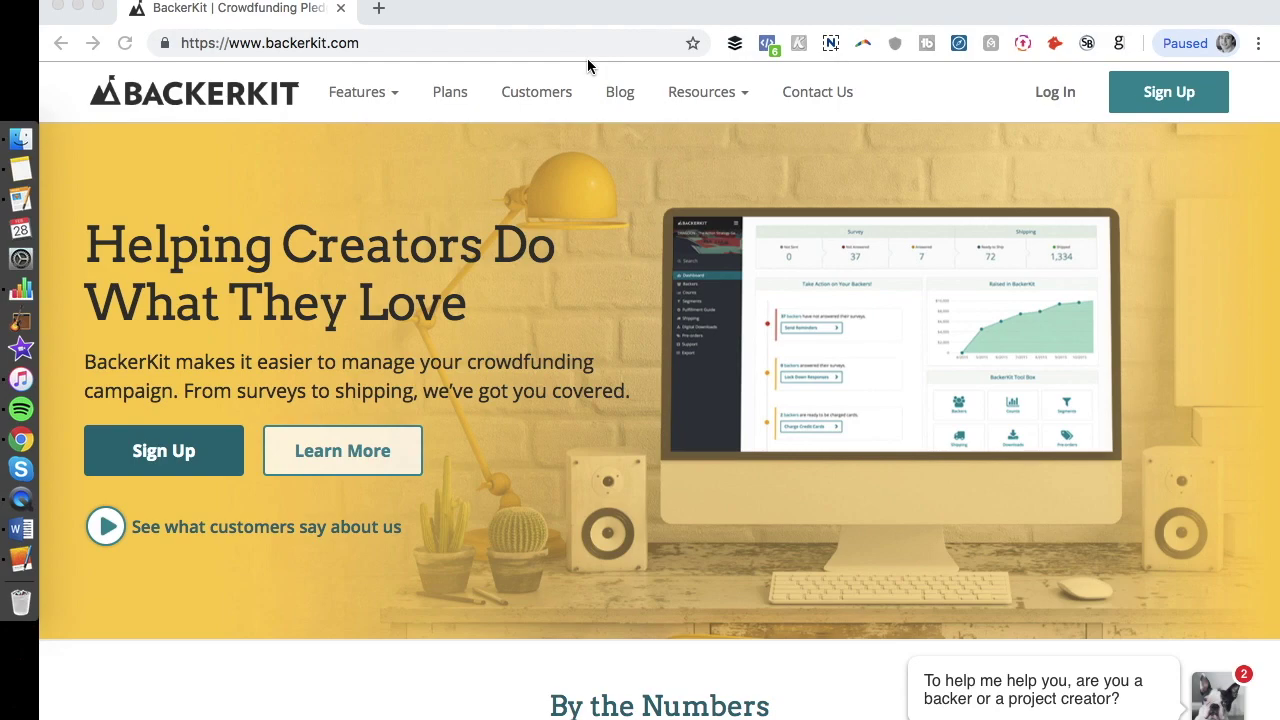
- Log in as the project creator using the saved e-mail and the account password
{"action": "left_click", "coordinate": [1060, 92]}
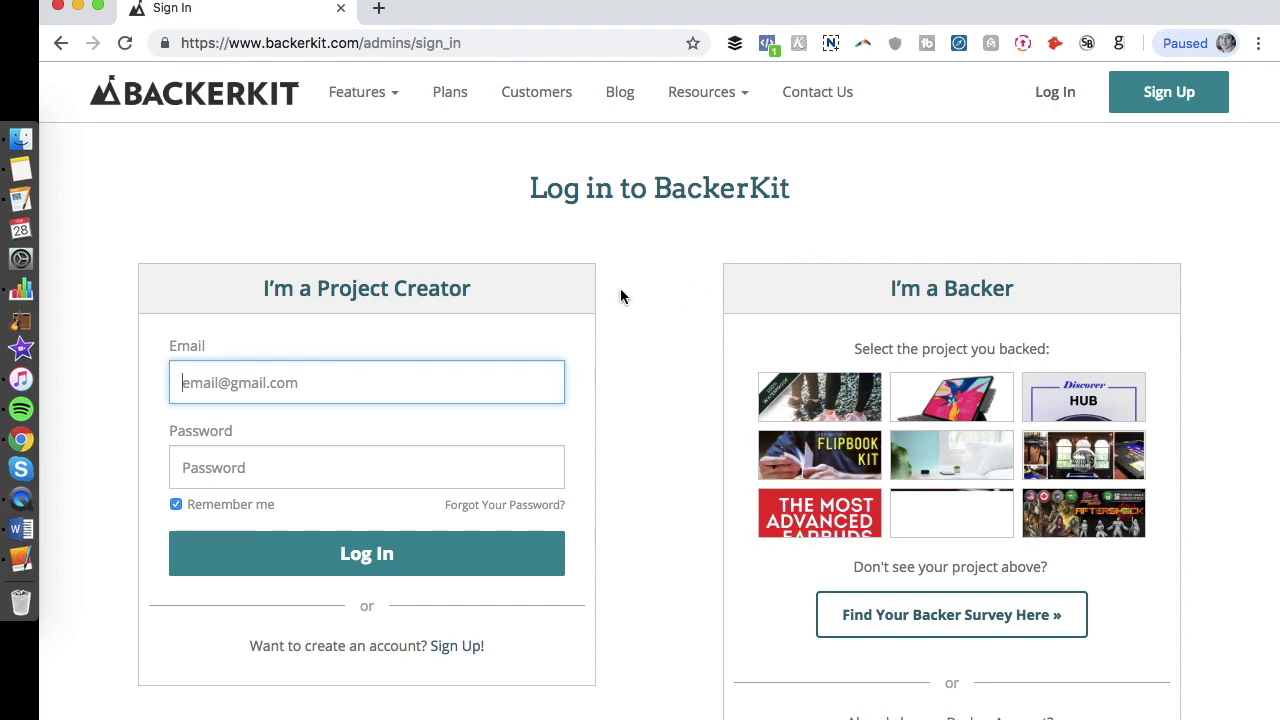
{"action": "type", "text": "sbrigg"}
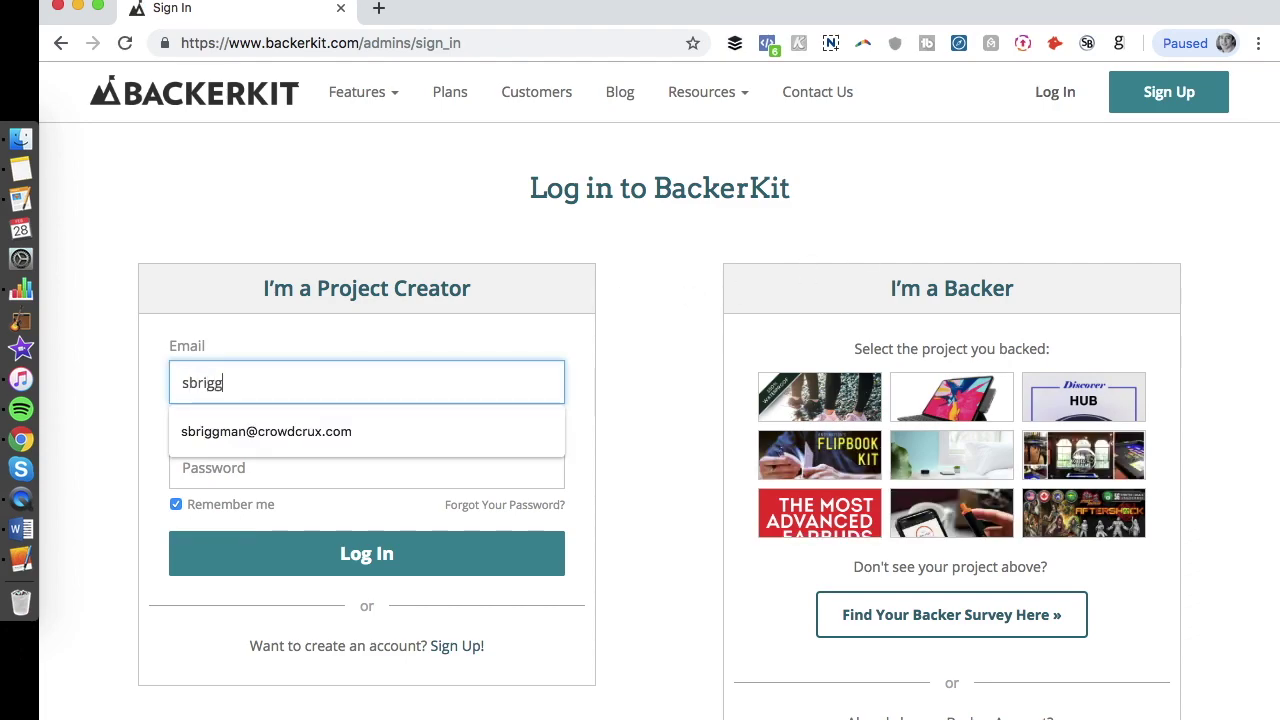
{"action": "key", "text": "Down"}
{"action": "key", "text": "Tab"}
{"action": "type", "text": "p********"}
{"action": "key", "text": "Return"}
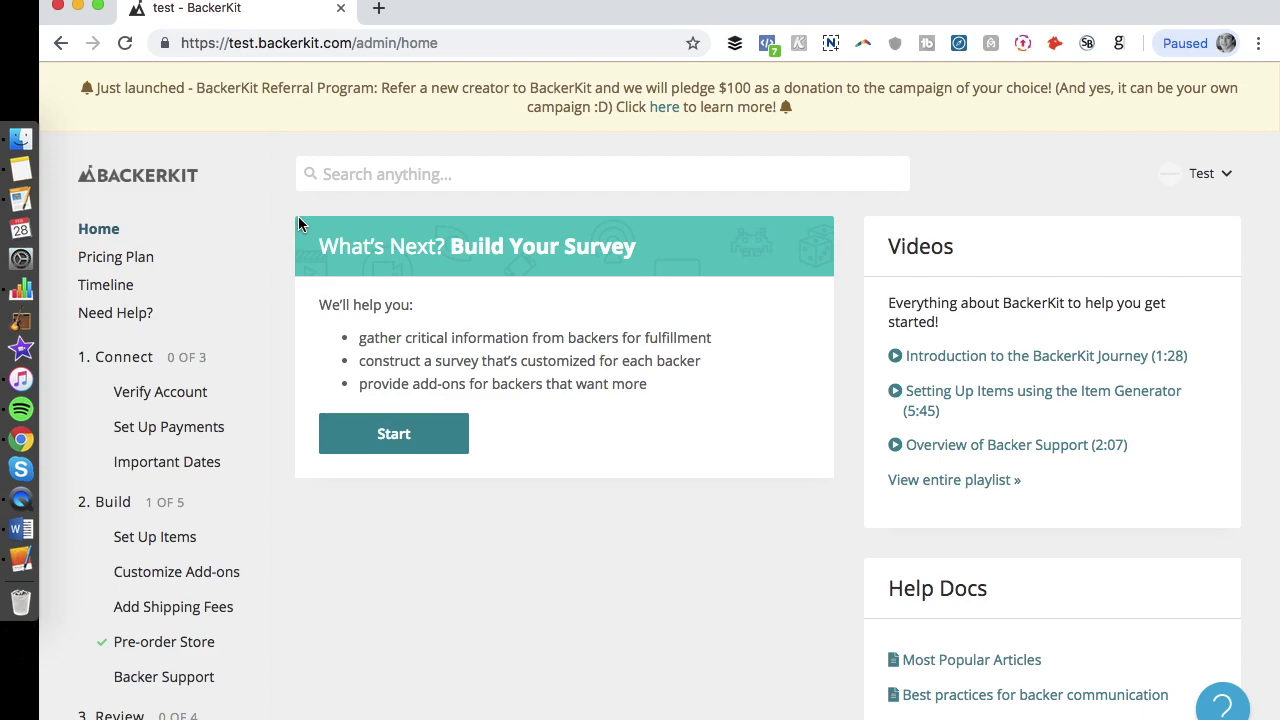
{"action": "scroll", "coordinate": [298, 222], "scroll_direction": "down", "scroll_amount": 5}
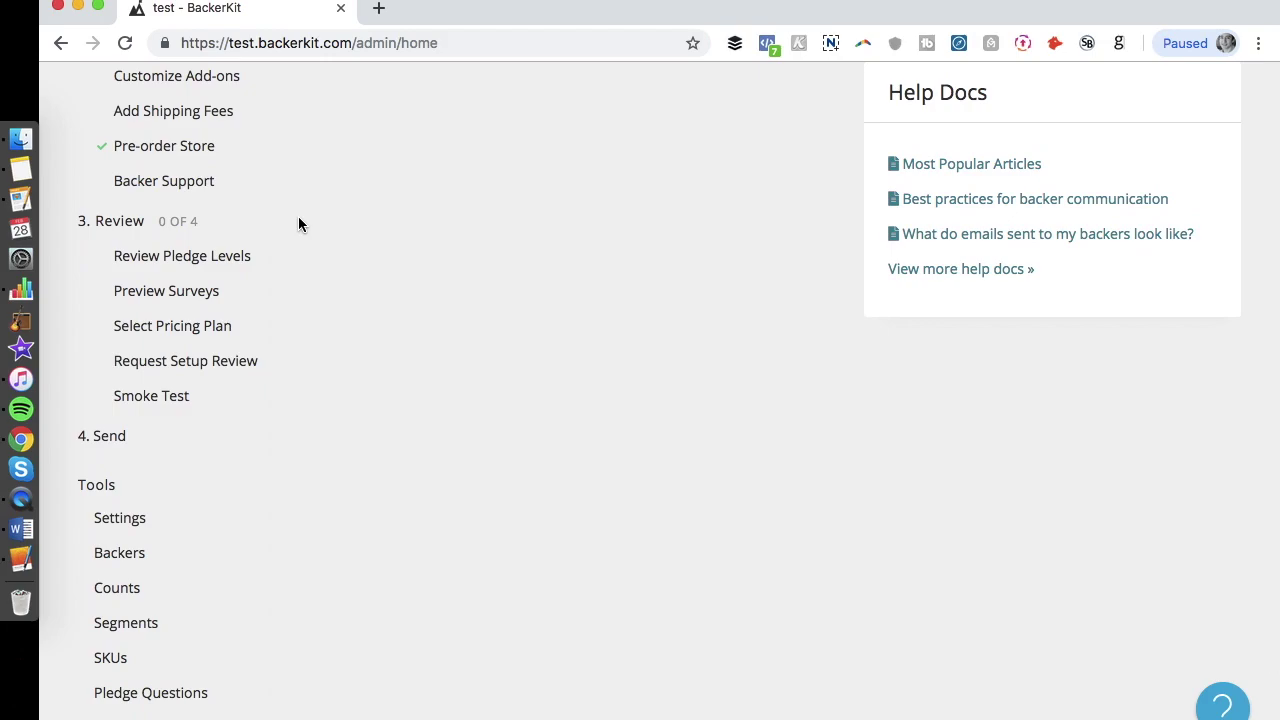
{"action": "scroll", "coordinate": [298, 222], "scroll_direction": "up", "scroll_amount": 5}
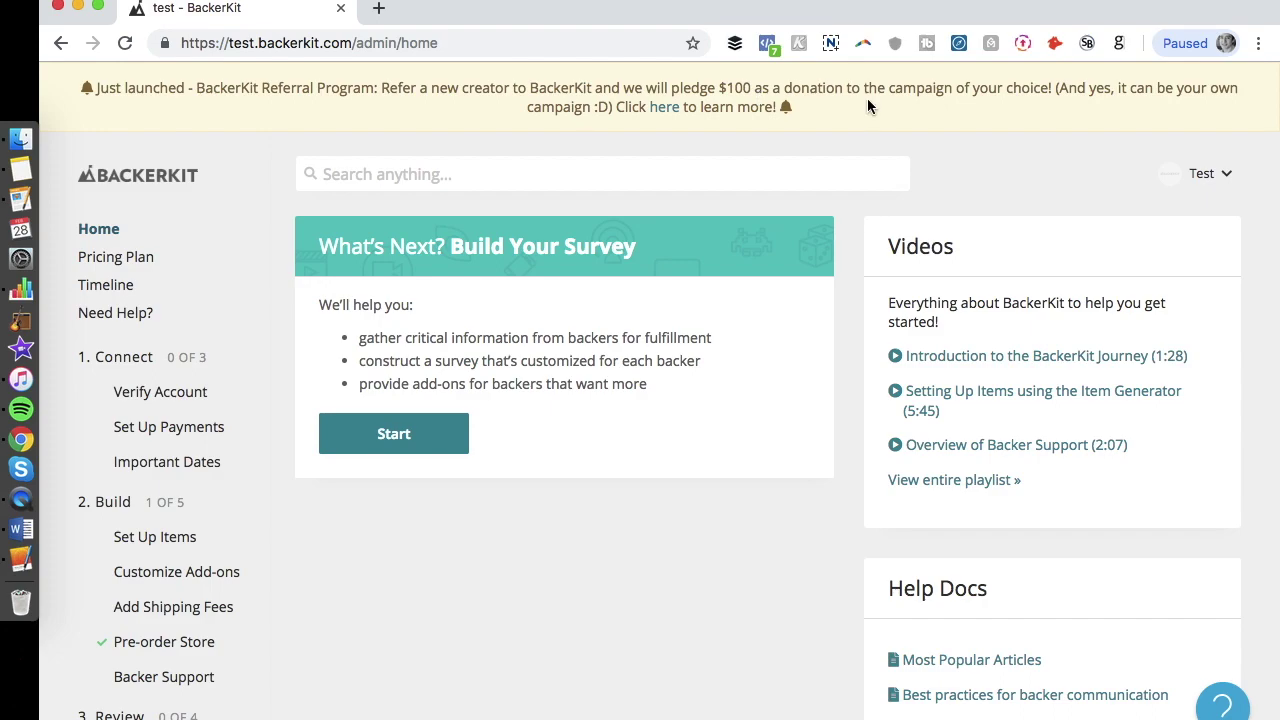
{"action": "scroll", "coordinate": [414, 435], "scroll_direction": "down", "scroll_amount": 3}
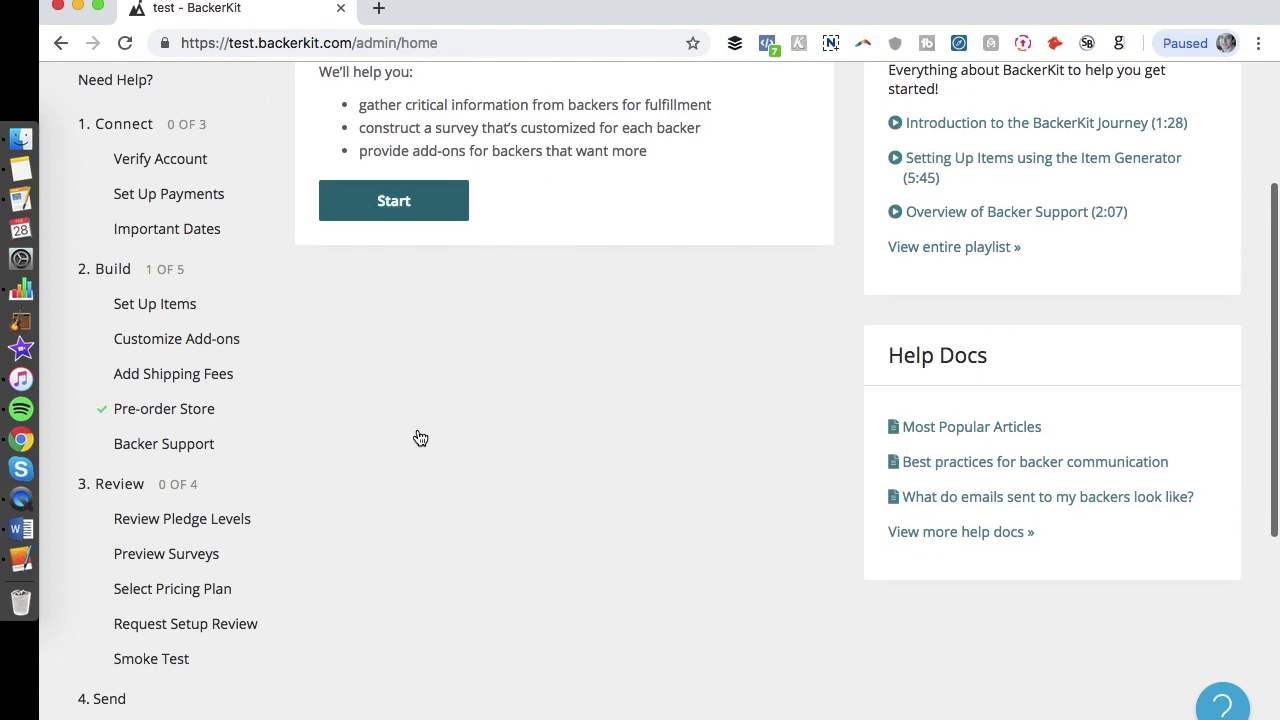
{"action": "left_click", "coordinate": [196, 417]}
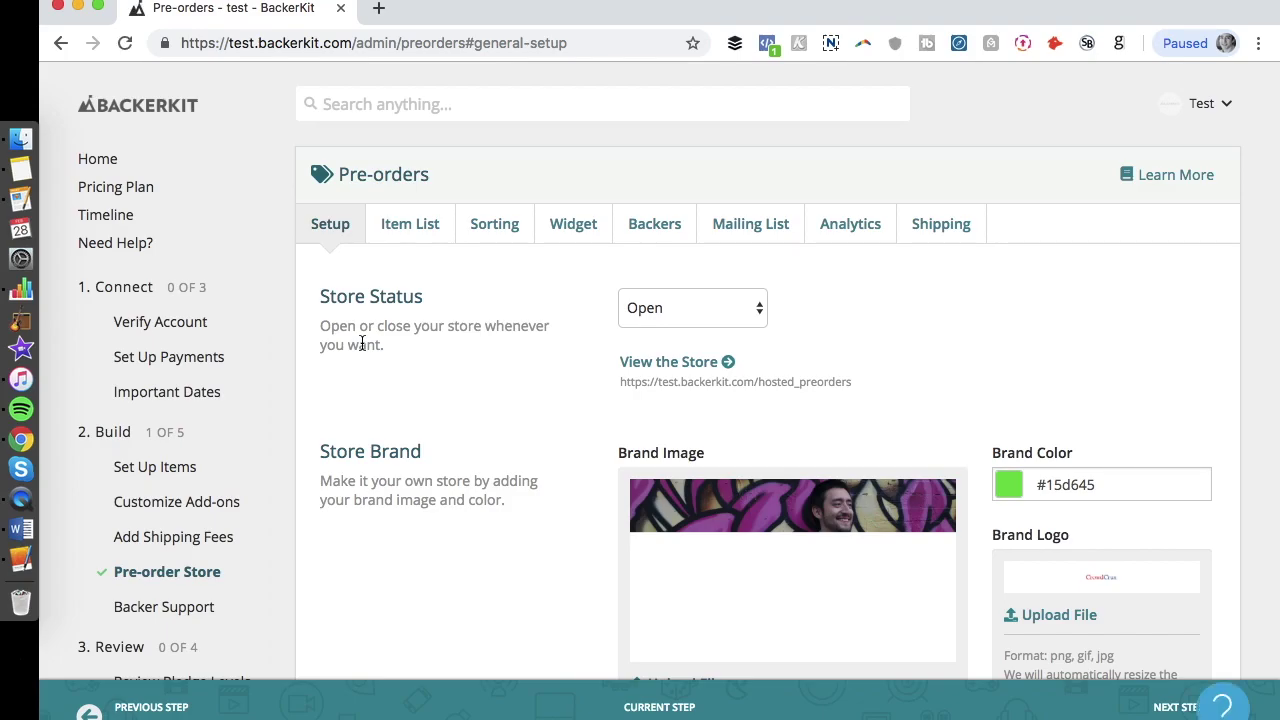
- Keep the pre-order Store Status at Open and move down to the Store Brand settings
{"action": "scroll", "coordinate": [460, 364], "scroll_direction": "down", "scroll_amount": 10}
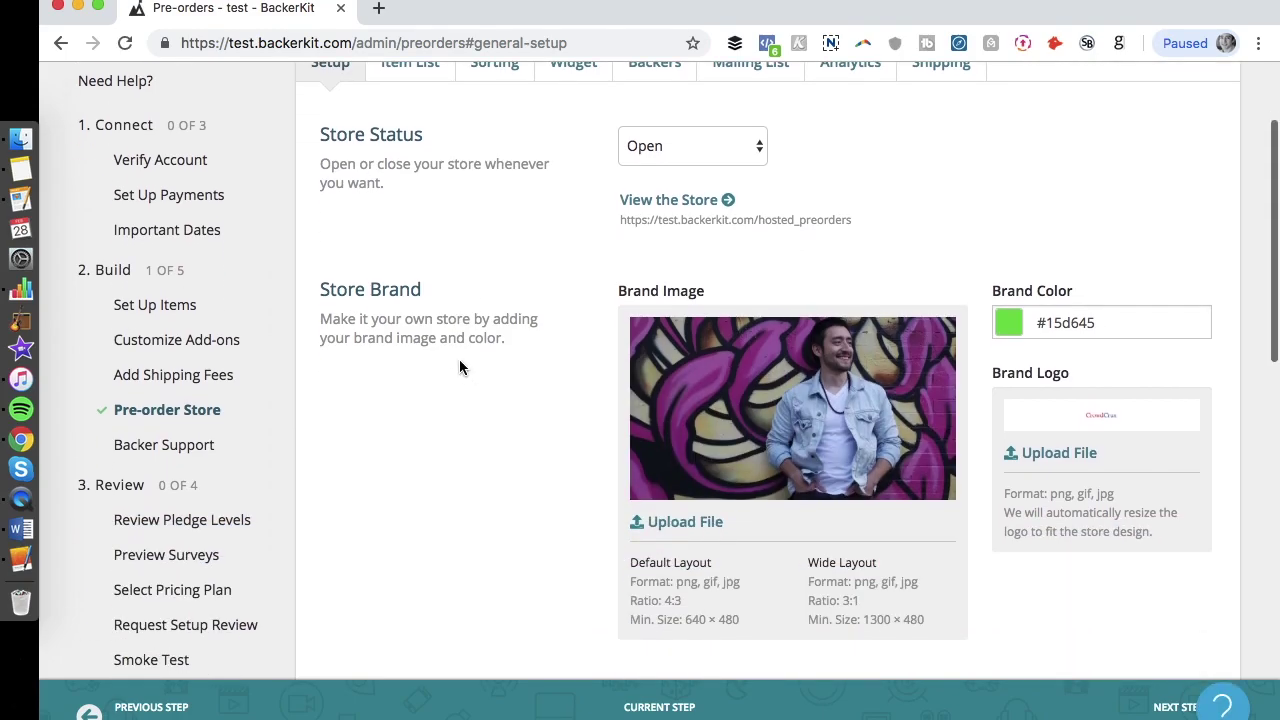
{"action": "scroll", "coordinate": [459, 359], "scroll_direction": "up", "scroll_amount": 10}
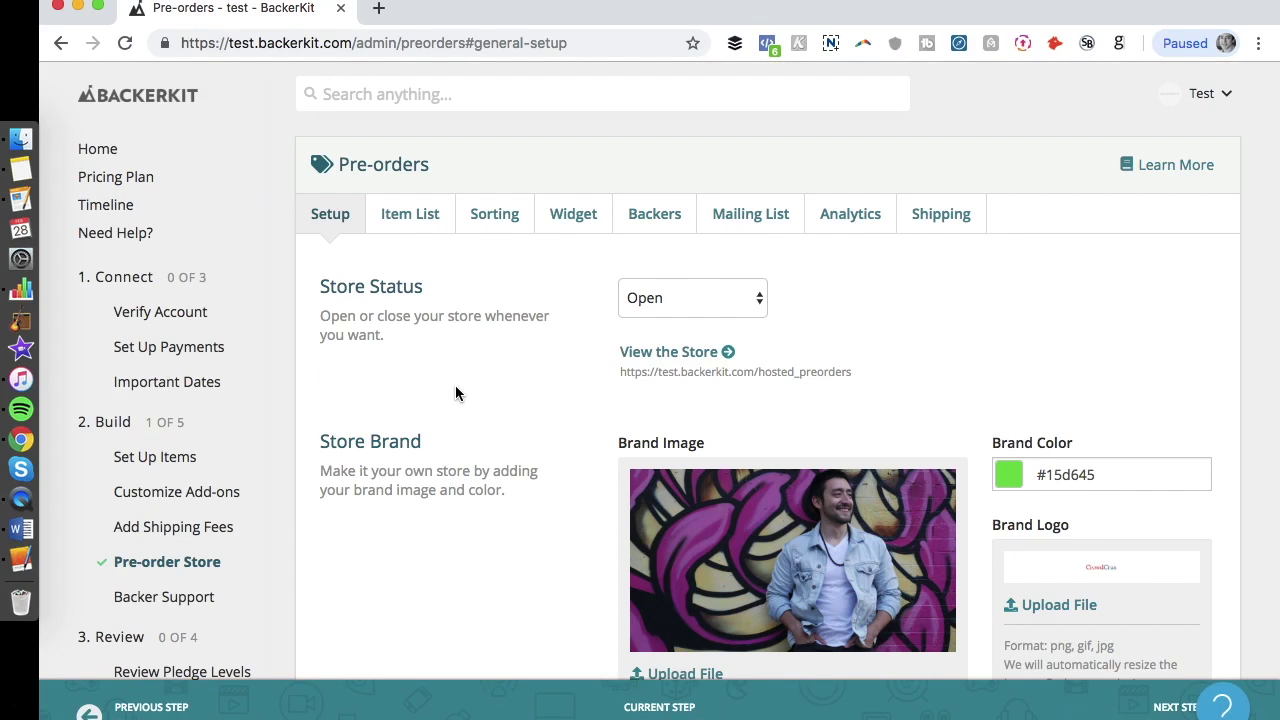
{"action": "scroll", "coordinate": [455, 385], "scroll_direction": "down", "scroll_amount": 3}
{"action": "scroll", "coordinate": [455, 390], "scroll_direction": "up", "scroll_amount": 2}
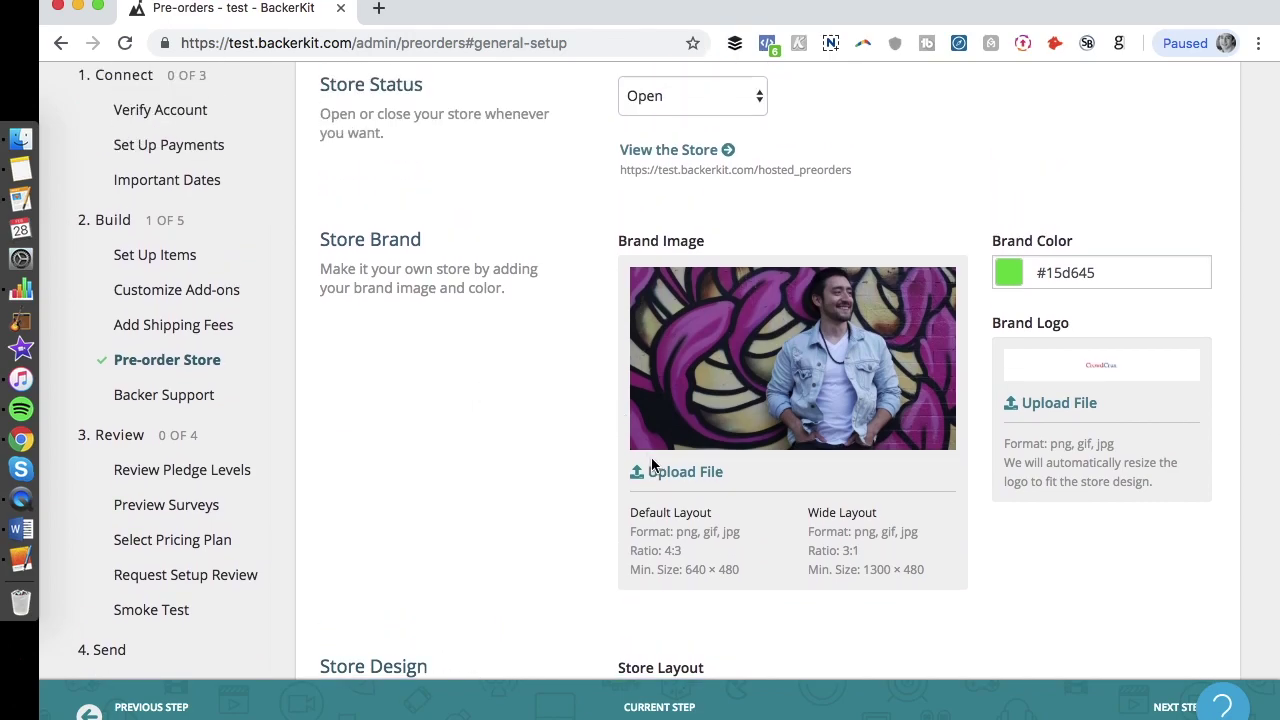
{"action": "scroll", "coordinate": [551, 391], "scroll_direction": "up", "scroll_amount": 3}
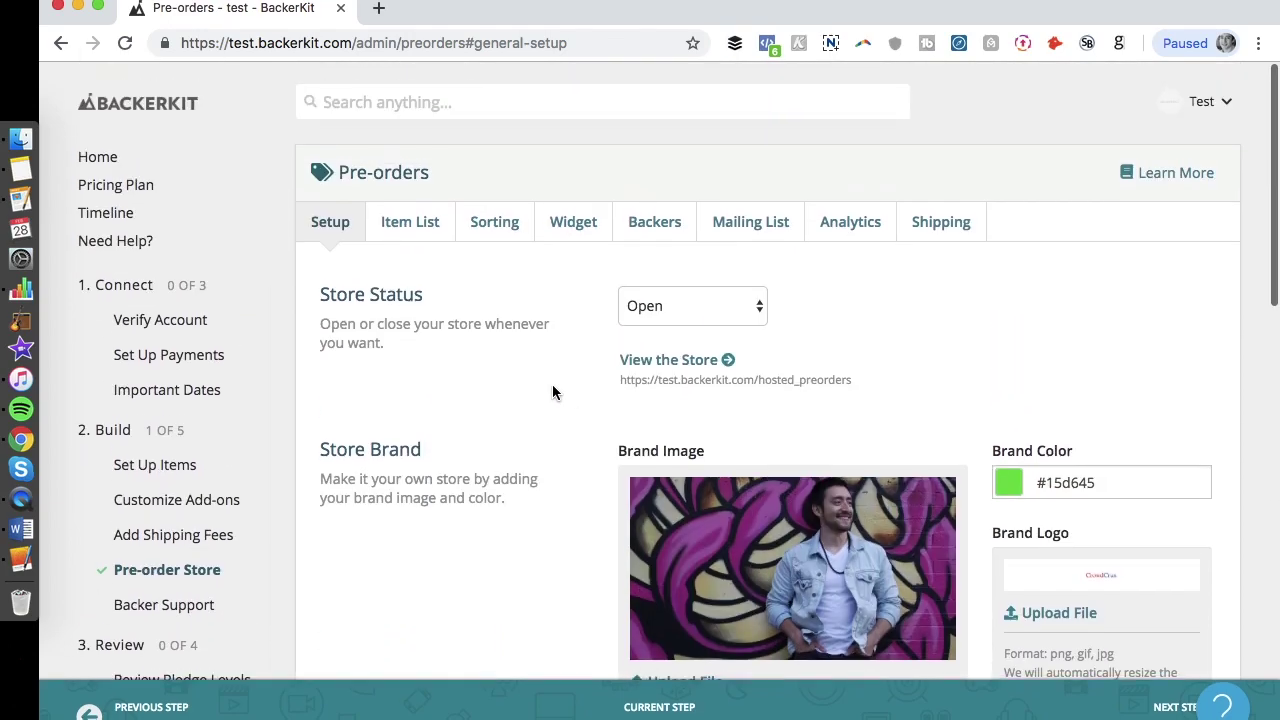
{"action": "left_click", "coordinate": [650, 310]}
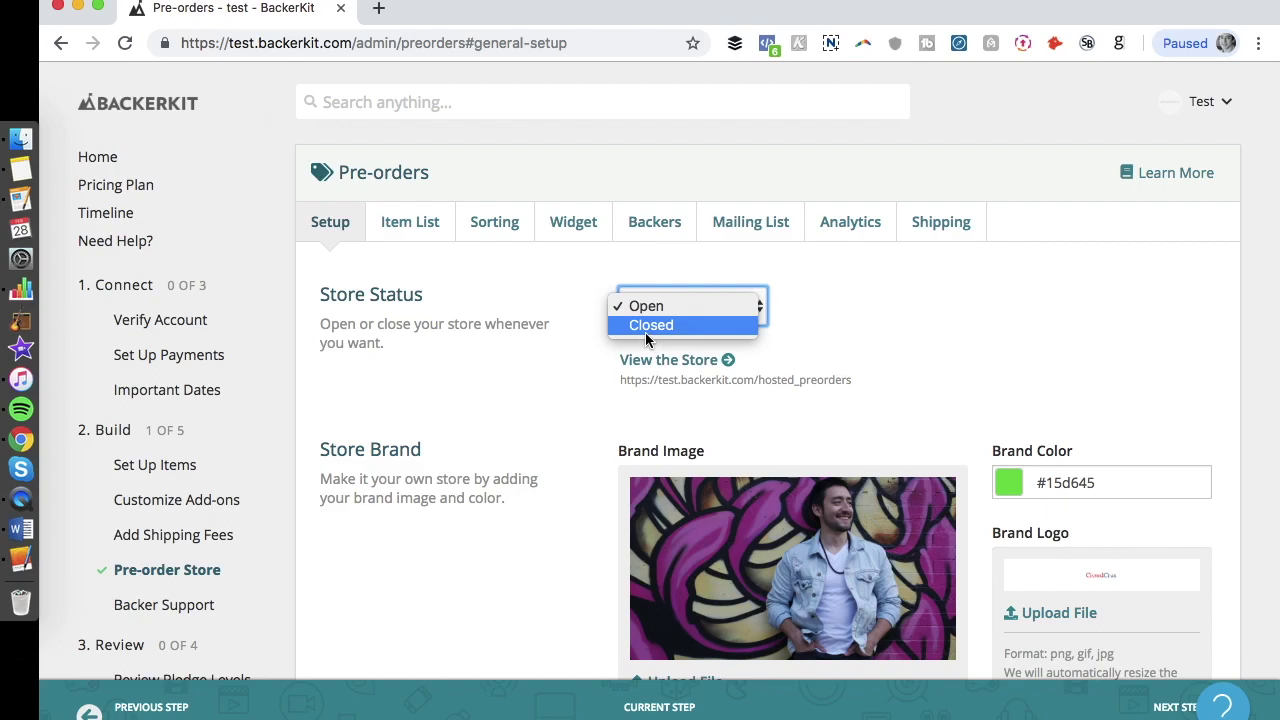
{"action": "left_click", "coordinate": [520, 370]}
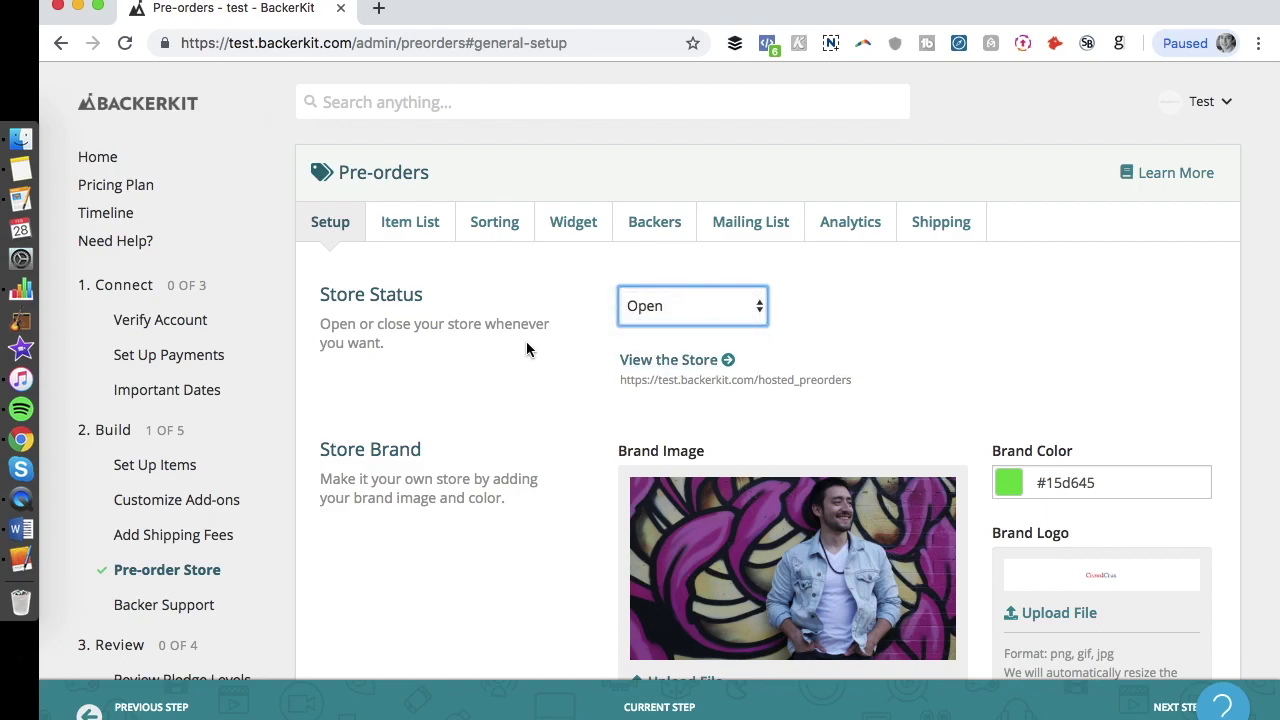
{"action": "scroll", "coordinate": [526, 341], "scroll_direction": "down", "scroll_amount": 4}
{"action": "scroll", "coordinate": [584, 212], "scroll_direction": "down", "scroll_amount": 2}
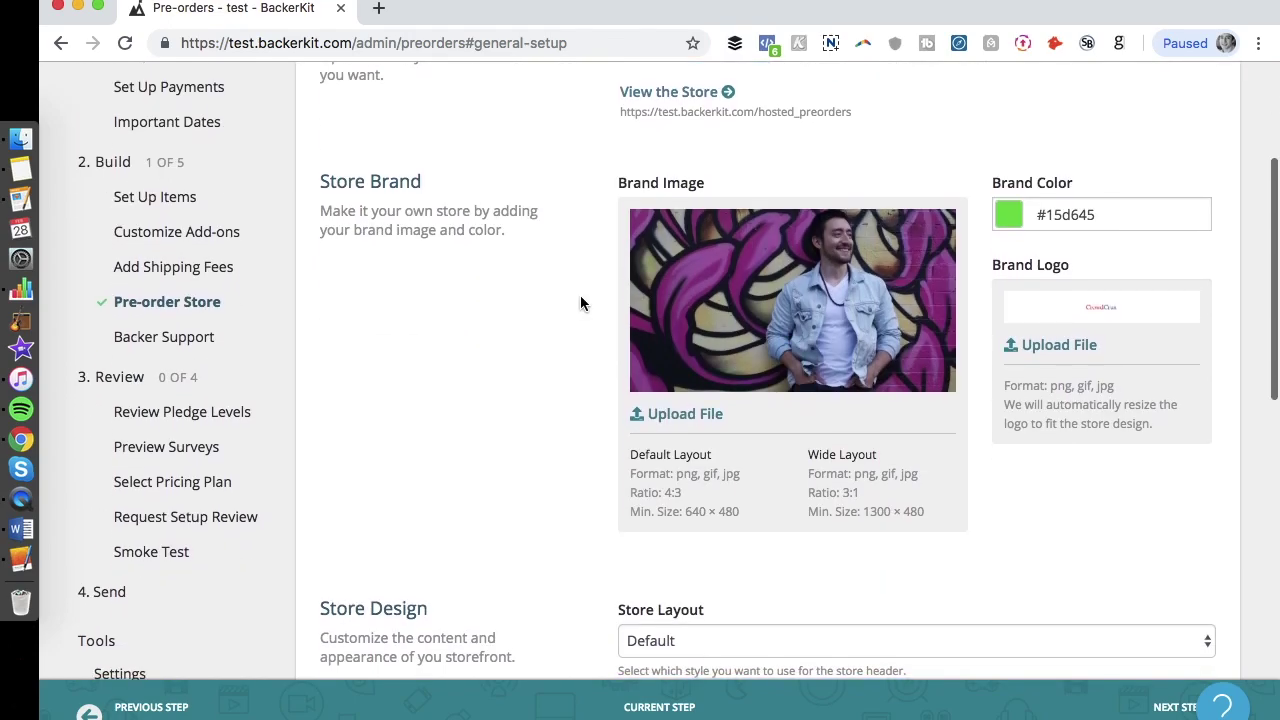
- Upload freedom.jpg as the store's new brand image
{"action": "left_click", "coordinate": [685, 414]}
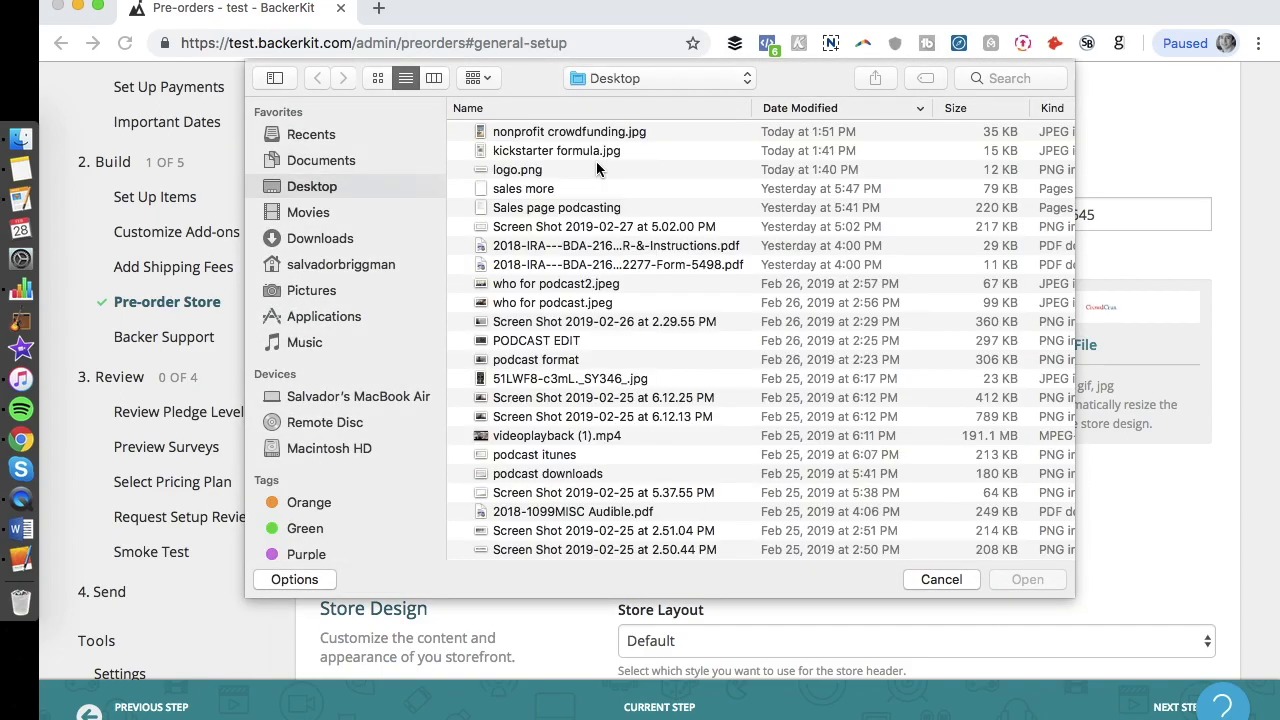
{"action": "scroll", "coordinate": [596, 161], "scroll_direction": "down", "scroll_amount": 15}
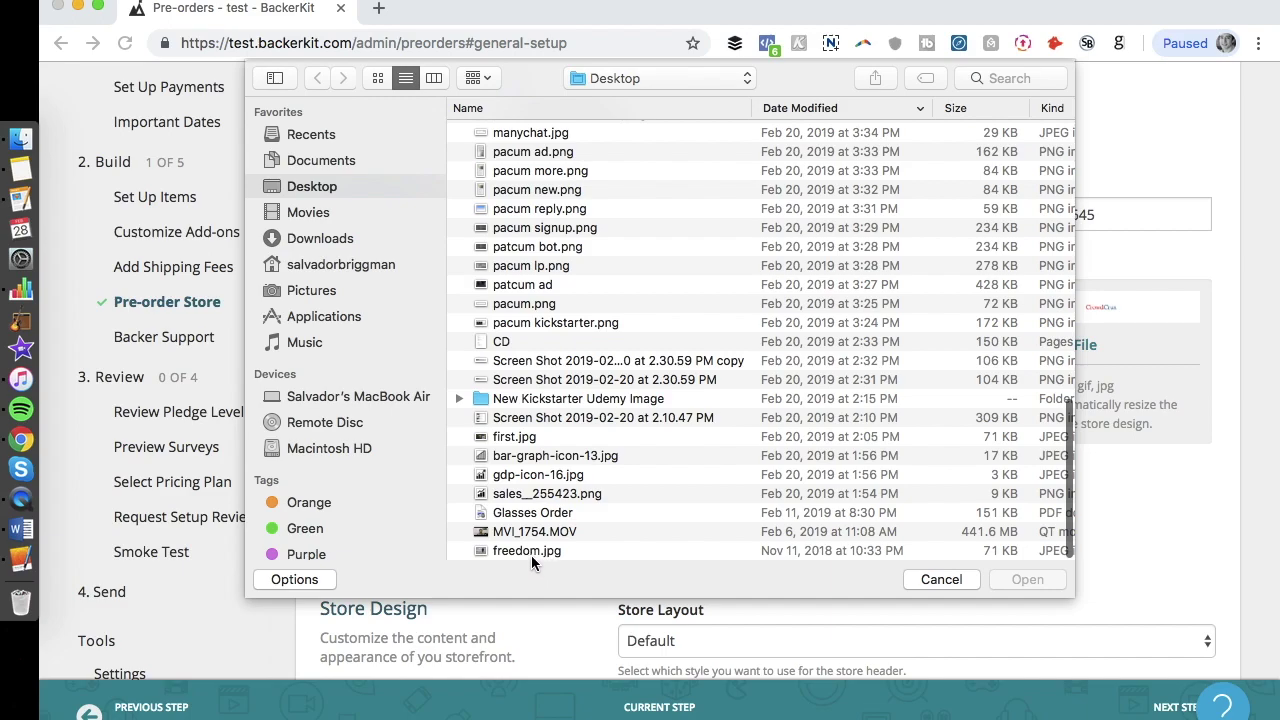
{"action": "left_click", "coordinate": [527, 551]}
{"action": "left_click", "coordinate": [1027, 579]}
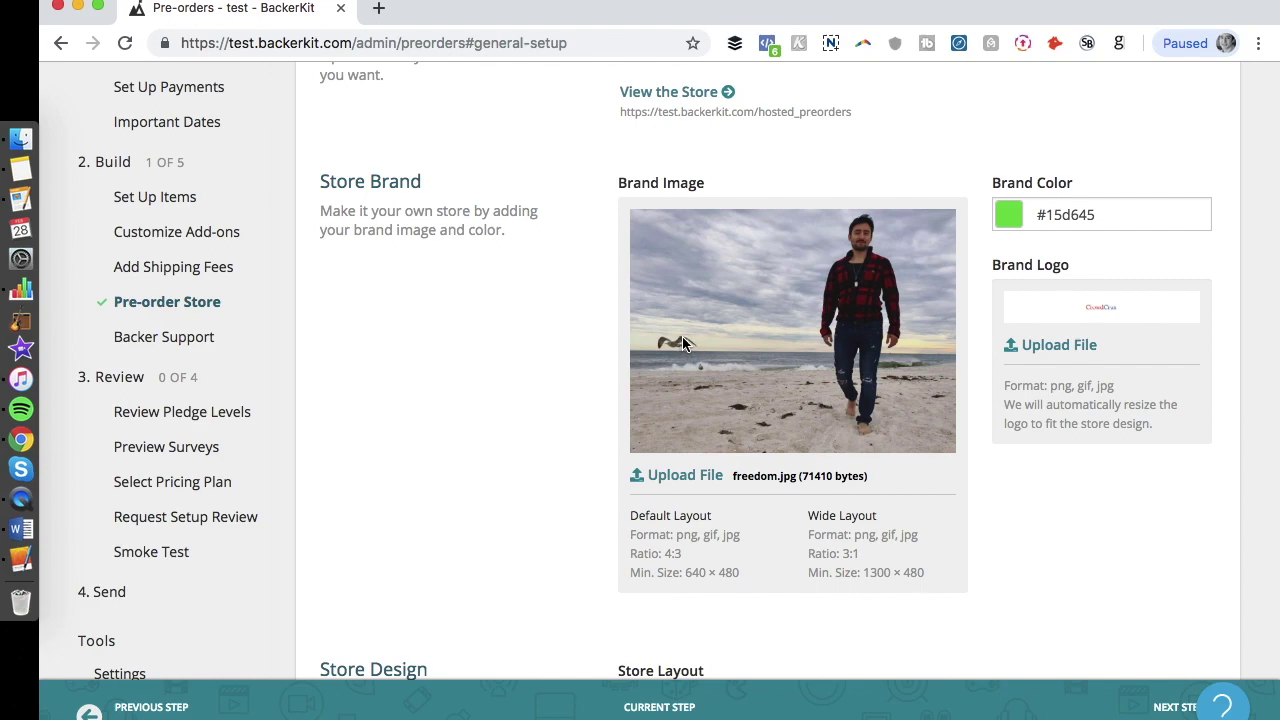
- Set the brand colour to red #d62d13 and upload logo.png as the brand logo
{"action": "left_click", "coordinate": [1050, 214]}
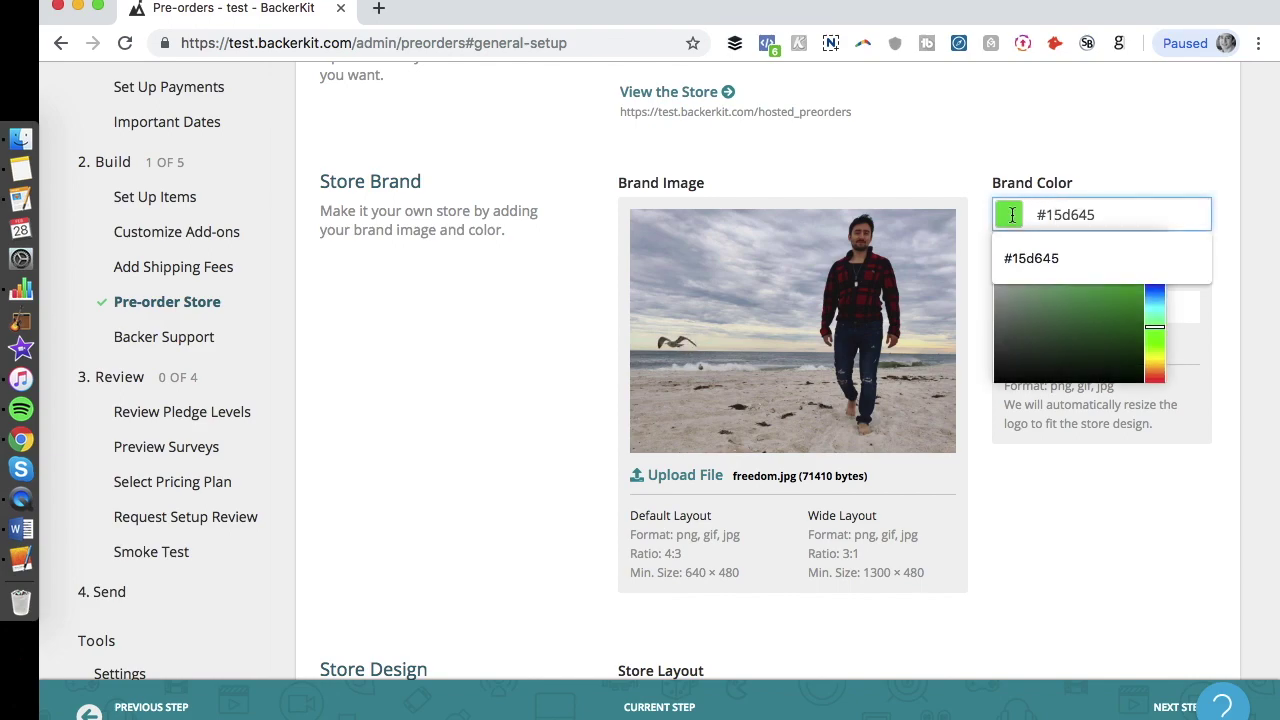
{"action": "left_click", "coordinate": [1154, 377]}
{"action": "left_click", "coordinate": [1115, 143]}
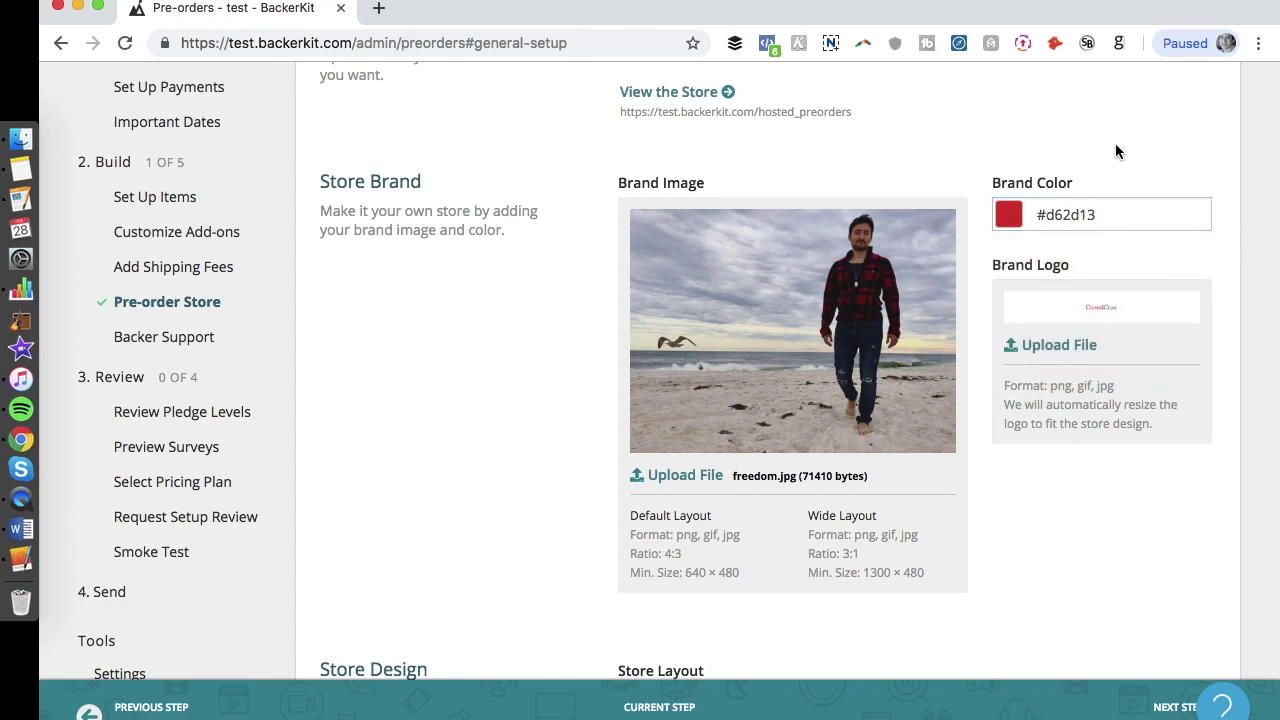
{"action": "left_click", "coordinate": [1069, 350]}
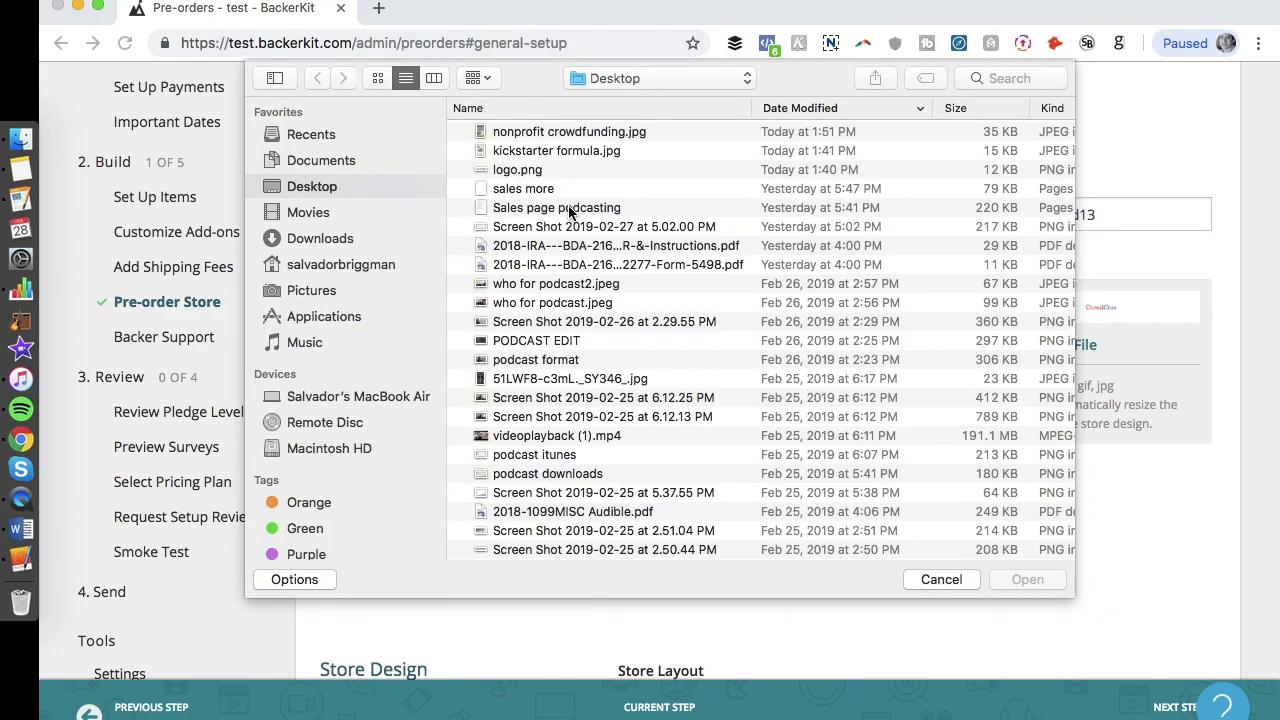
{"action": "double_click", "coordinate": [556, 170]}
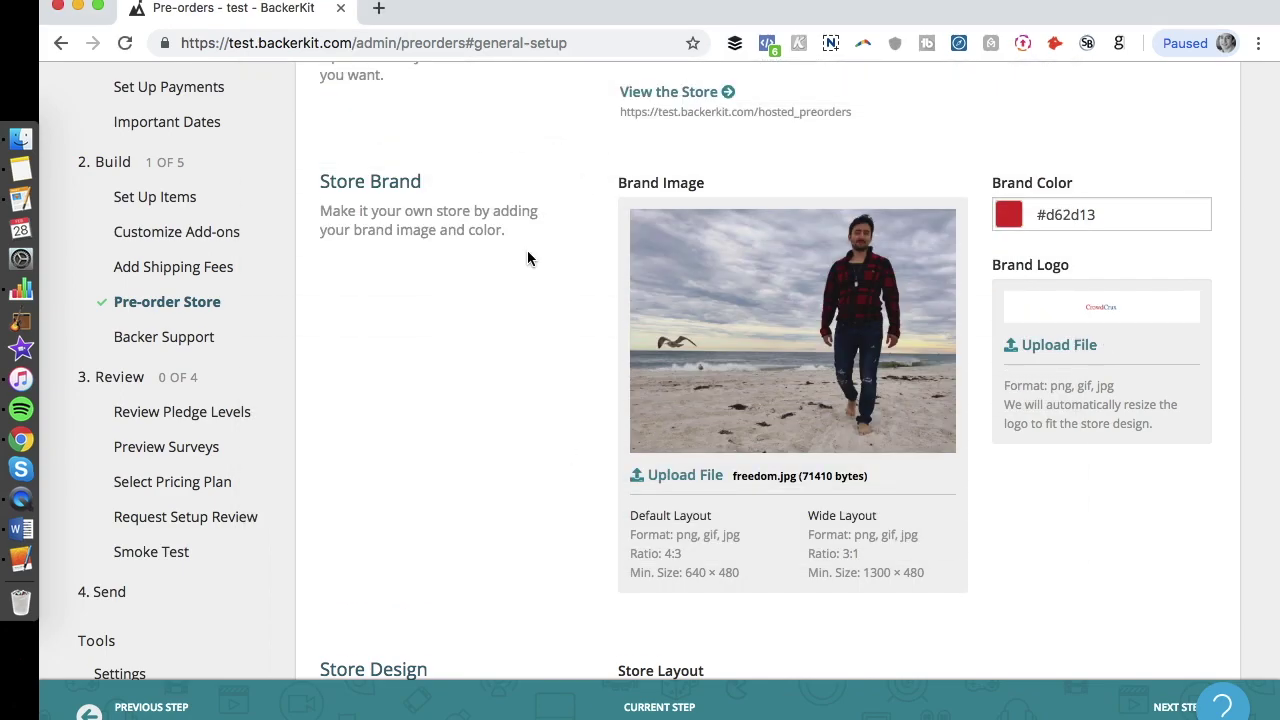
- Keep the Default store layout and append ' - Crowdfunding Demystified' to the store title
{"action": "scroll", "coordinate": [528, 258], "scroll_direction": "down", "scroll_amount": 5}
{"action": "scroll", "coordinate": [528, 258], "scroll_direction": "up", "scroll_amount": 3}
{"action": "scroll", "coordinate": [527, 258], "scroll_direction": "down", "scroll_amount": 5}
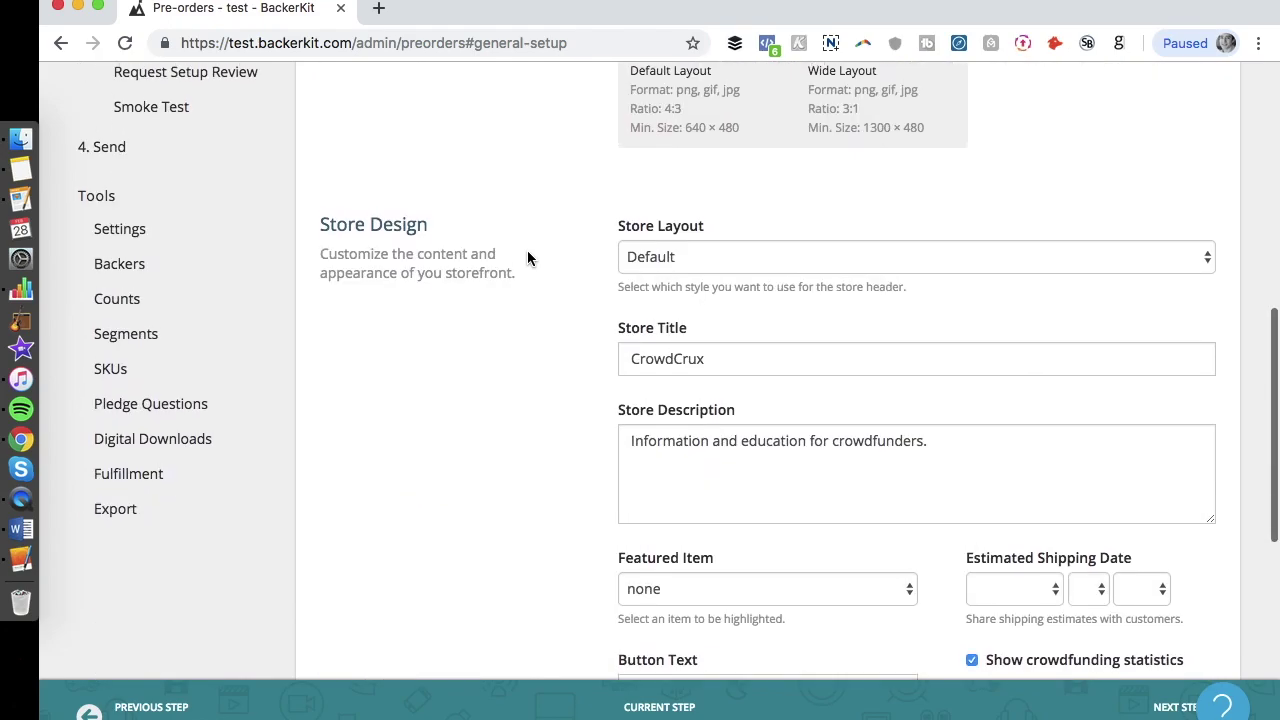
{"action": "left_click", "coordinate": [673, 270]}
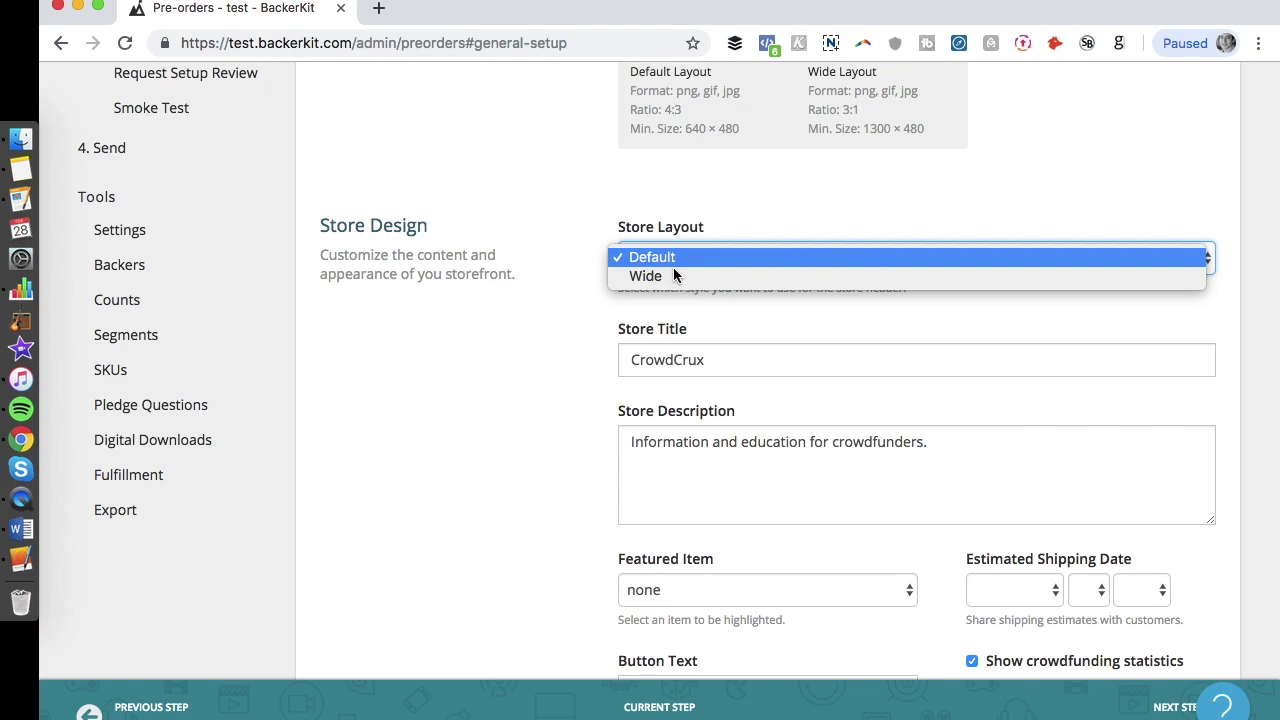
{"action": "left_click", "coordinate": [514, 377]}
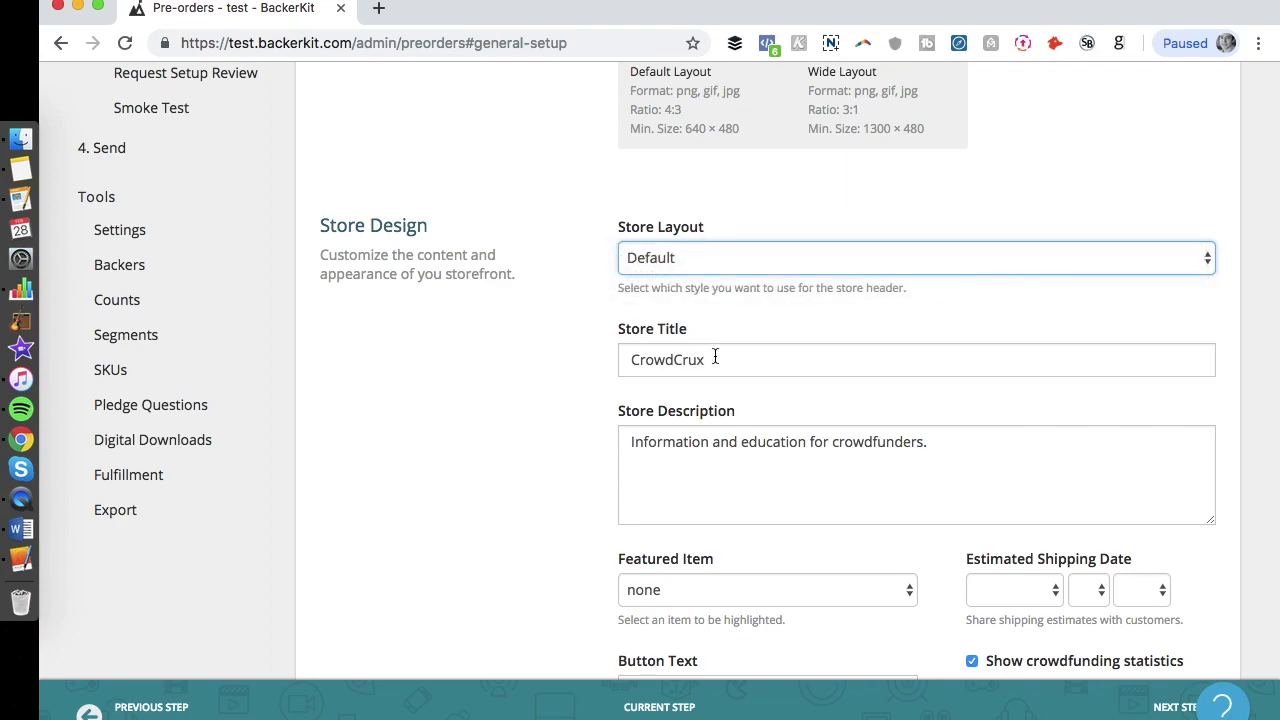
{"action": "left_click", "coordinate": [718, 360]}
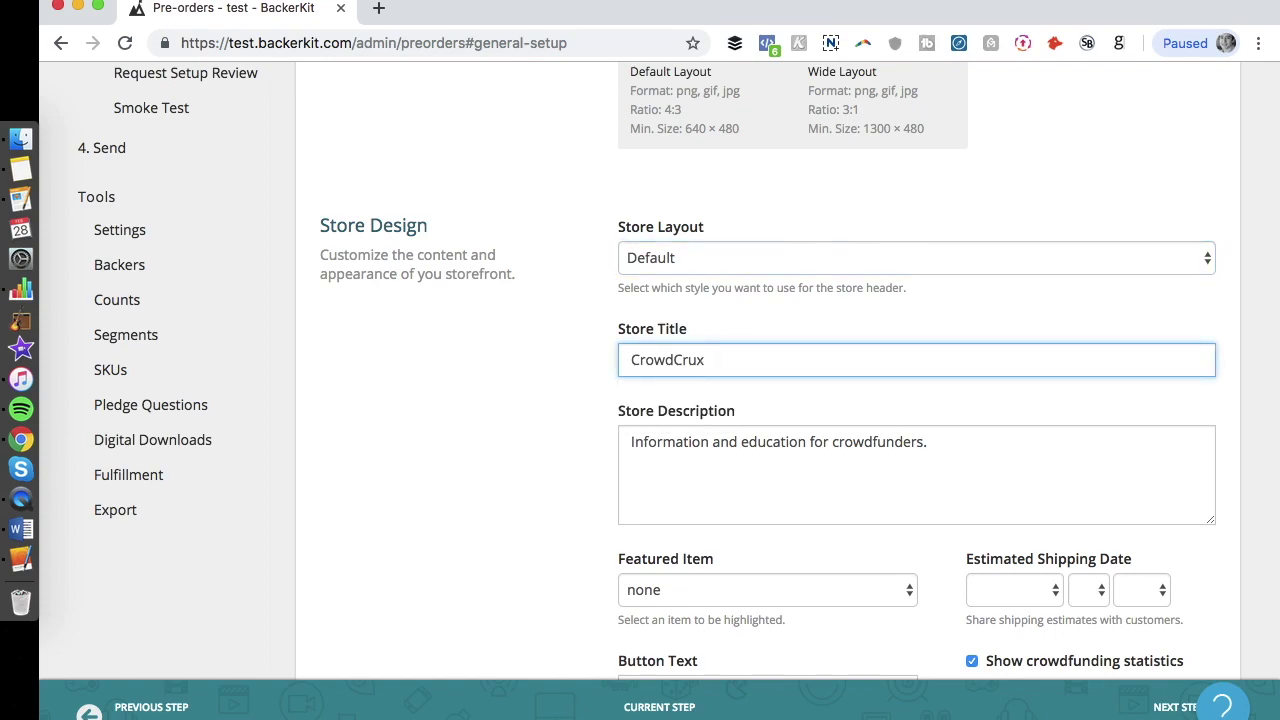
{"action": "type", "text": "- Crowdfunding Demystified"}
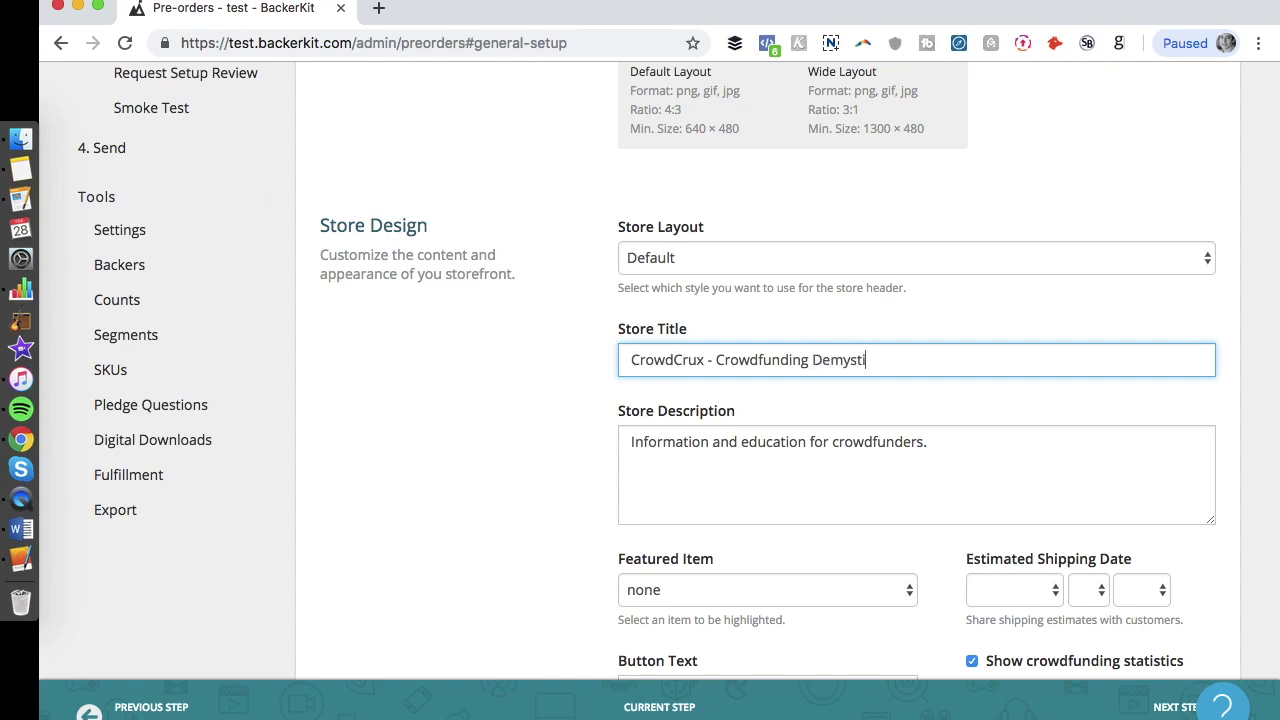
- Append 'I help entrepreneurs raise money with a successful crowdfunding campaign.' to the store description
{"action": "left_click", "coordinate": [854, 478]}
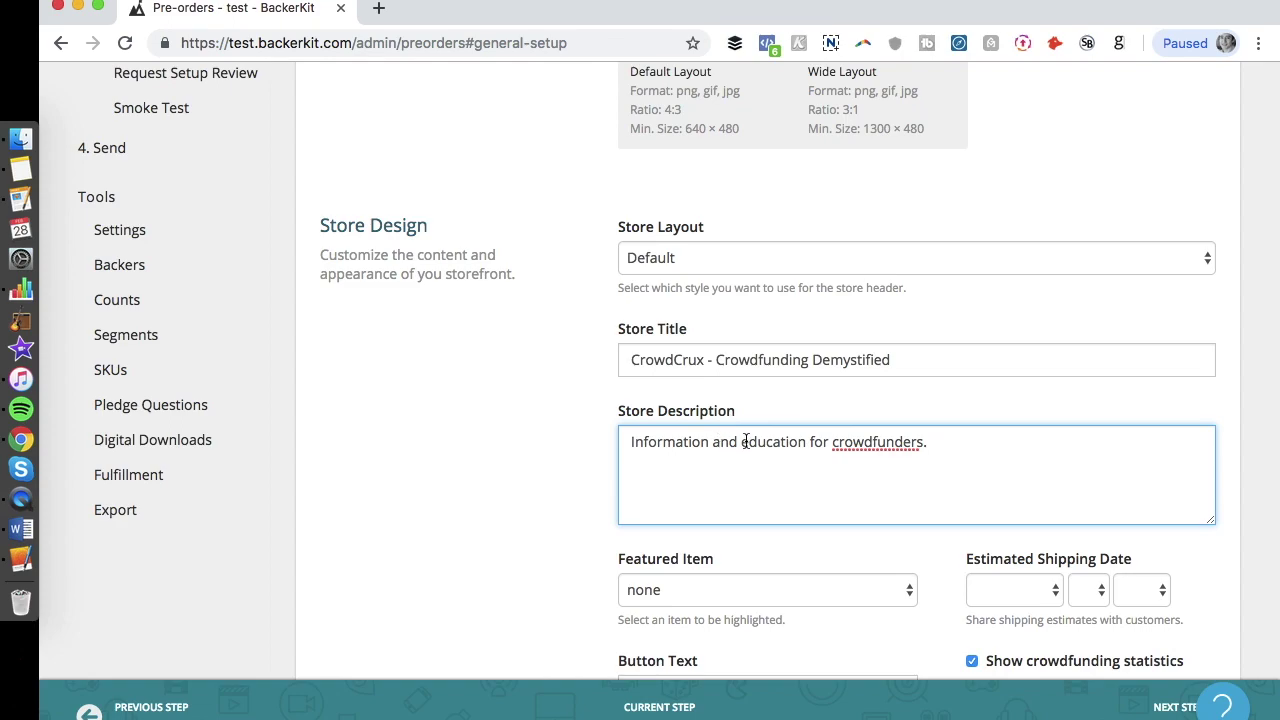
{"action": "type", "text": "I help entrepeneur"}
{"action": "key", "text": "BackSpace"}
{"action": "key", "text": "BackSpace"}
{"action": "key", "text": "BackSpace"}
{"action": "key", "text": "BackSpace"}
{"action": "key", "text": "BackSpace"}
{"action": "type", "text": "preneurs raise money with a successful crowdfunding campaign"}
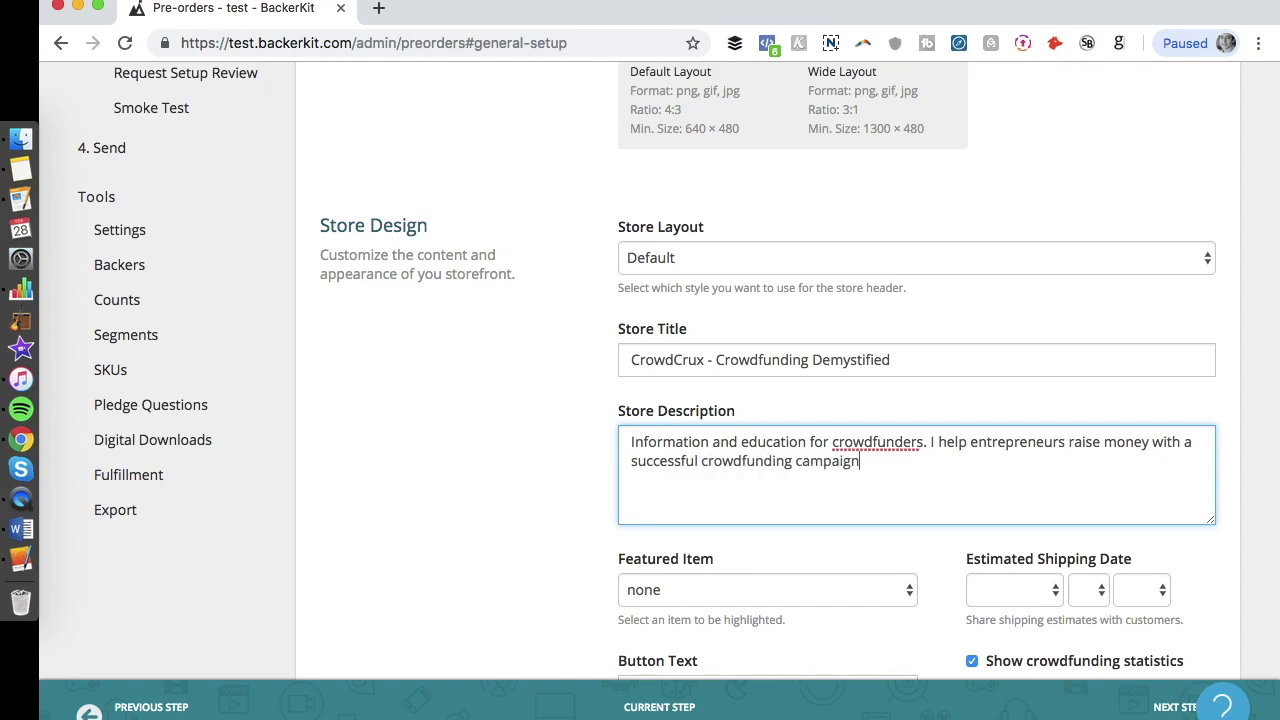
{"action": "type", "text": "."}
{"action": "scroll", "coordinate": [776, 476], "scroll_direction": "down", "scroll_amount": 4}
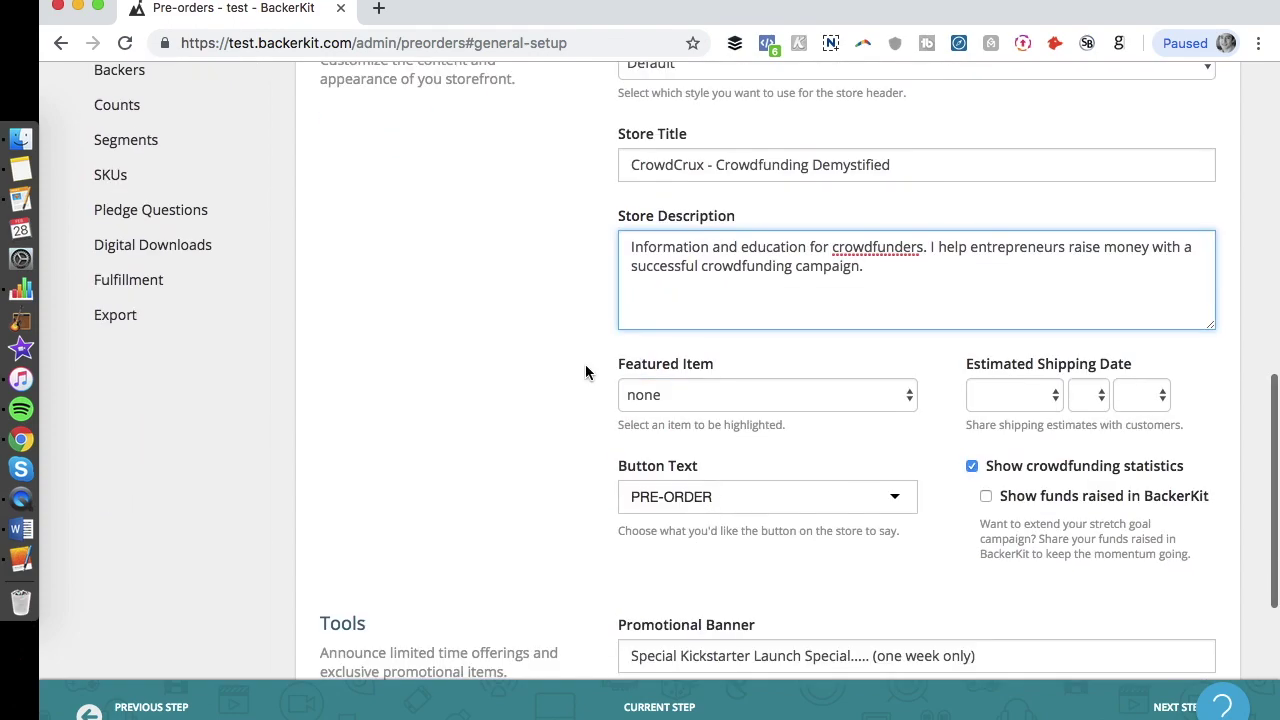
{"action": "scroll", "coordinate": [585, 366], "scroll_direction": "down", "scroll_amount": 2}
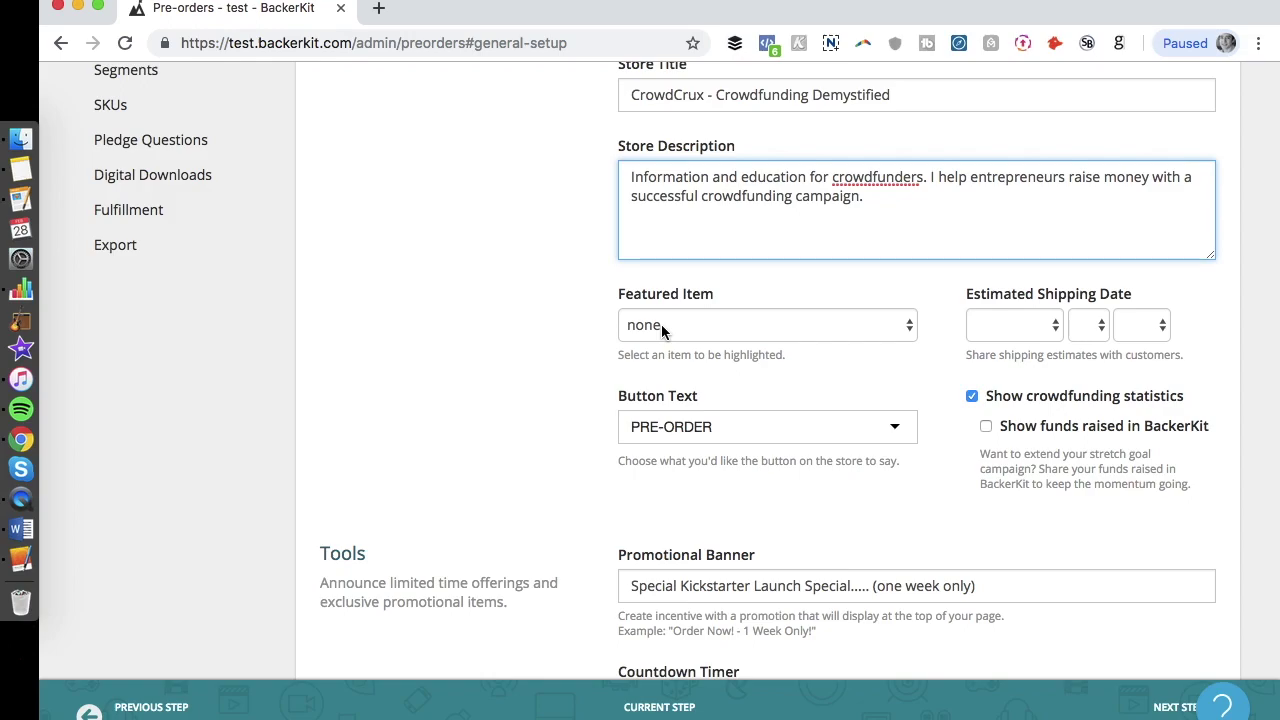
{"action": "scroll", "coordinate": [661, 331], "scroll_direction": "up", "scroll_amount": 10}
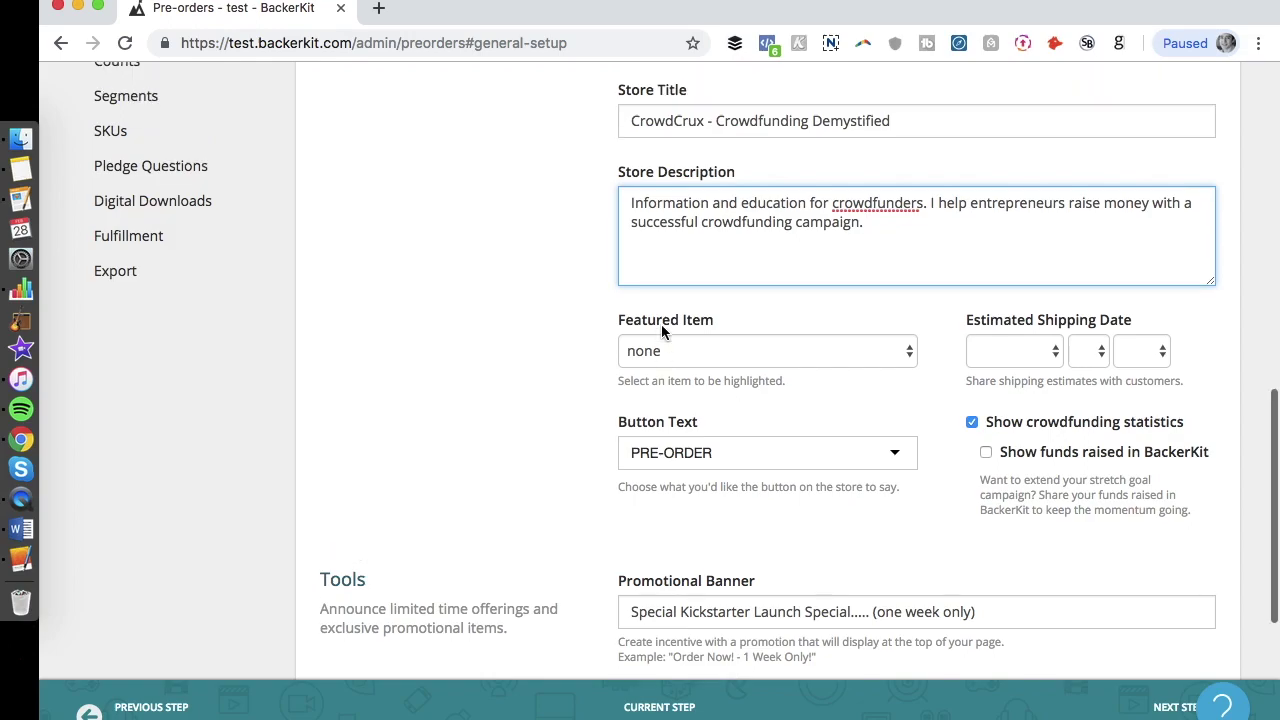
{"action": "scroll", "coordinate": [661, 331], "scroll_direction": "down", "scroll_amount": 12}
{"action": "scroll", "coordinate": [661, 331], "scroll_direction": "up", "scroll_amount": 1}
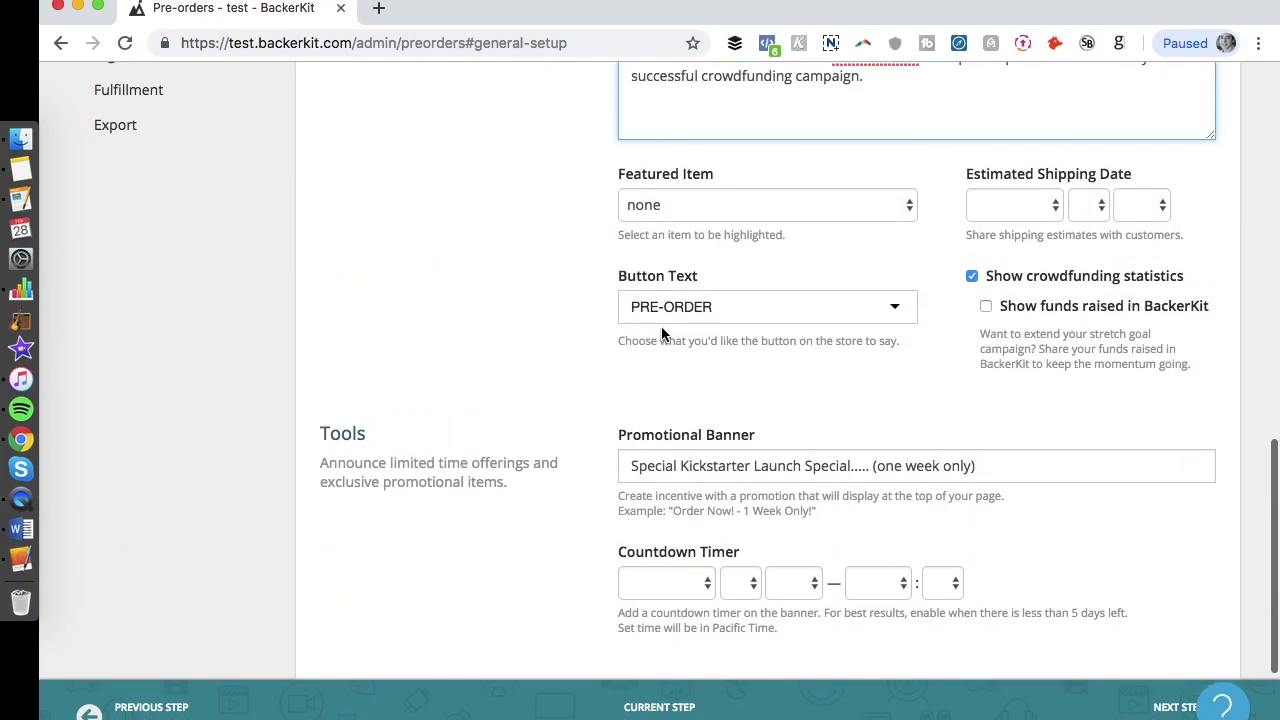
{"action": "left_click", "coordinate": [689, 298]}
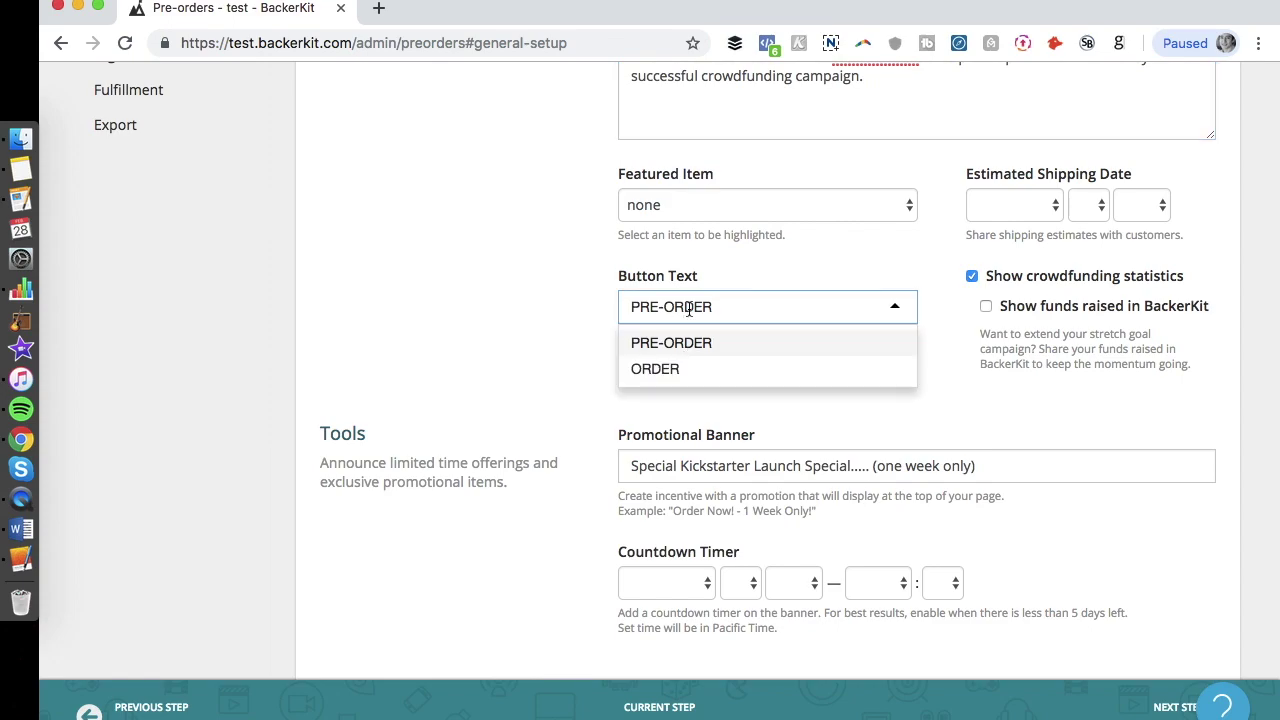
{"action": "left_click", "coordinate": [528, 310]}
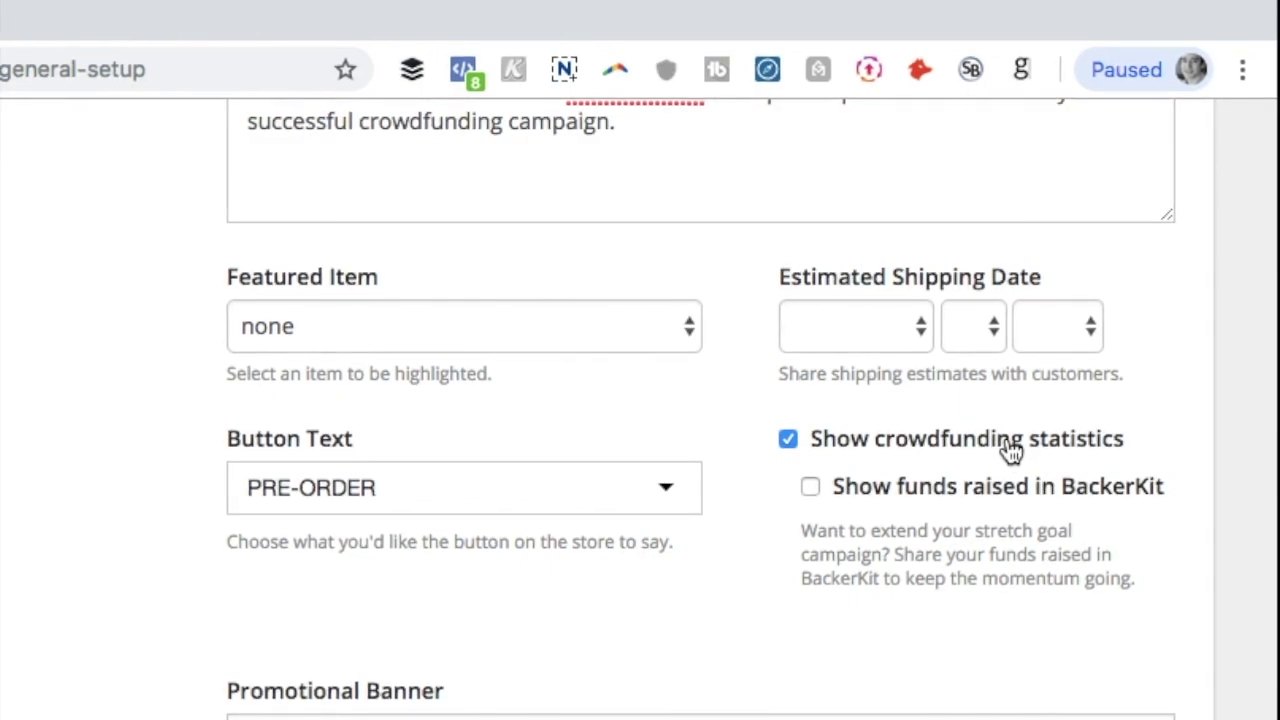
- Set Kickstarter Launch Formula as the store's featured item
{"action": "left_click", "coordinate": [1186, 432]}
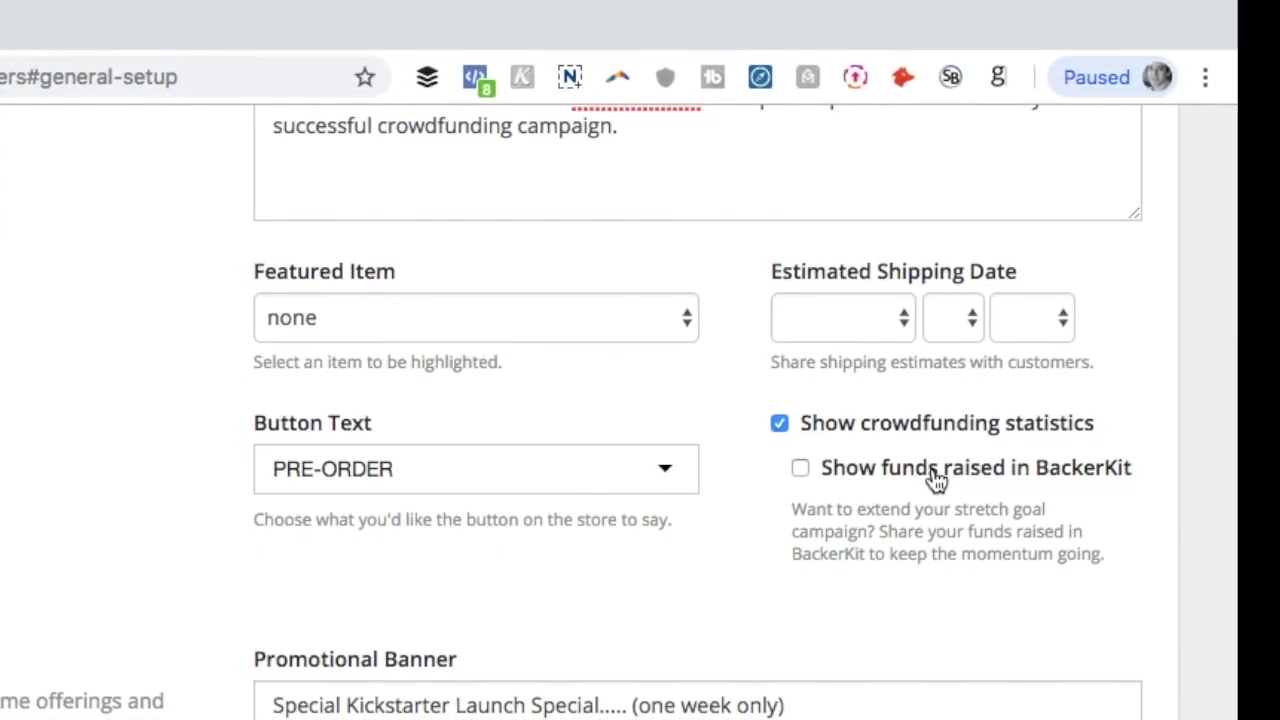
{"action": "left_click", "coordinate": [875, 317]}
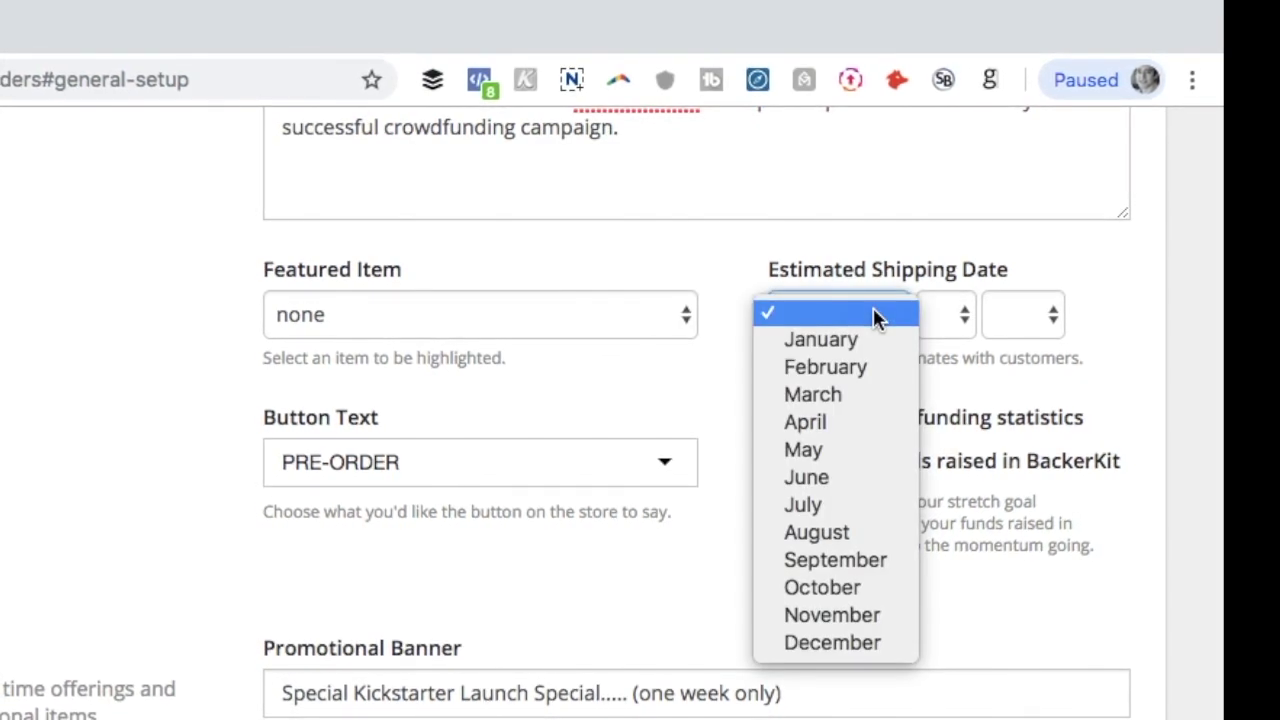
{"action": "left_click", "coordinate": [708, 262]}
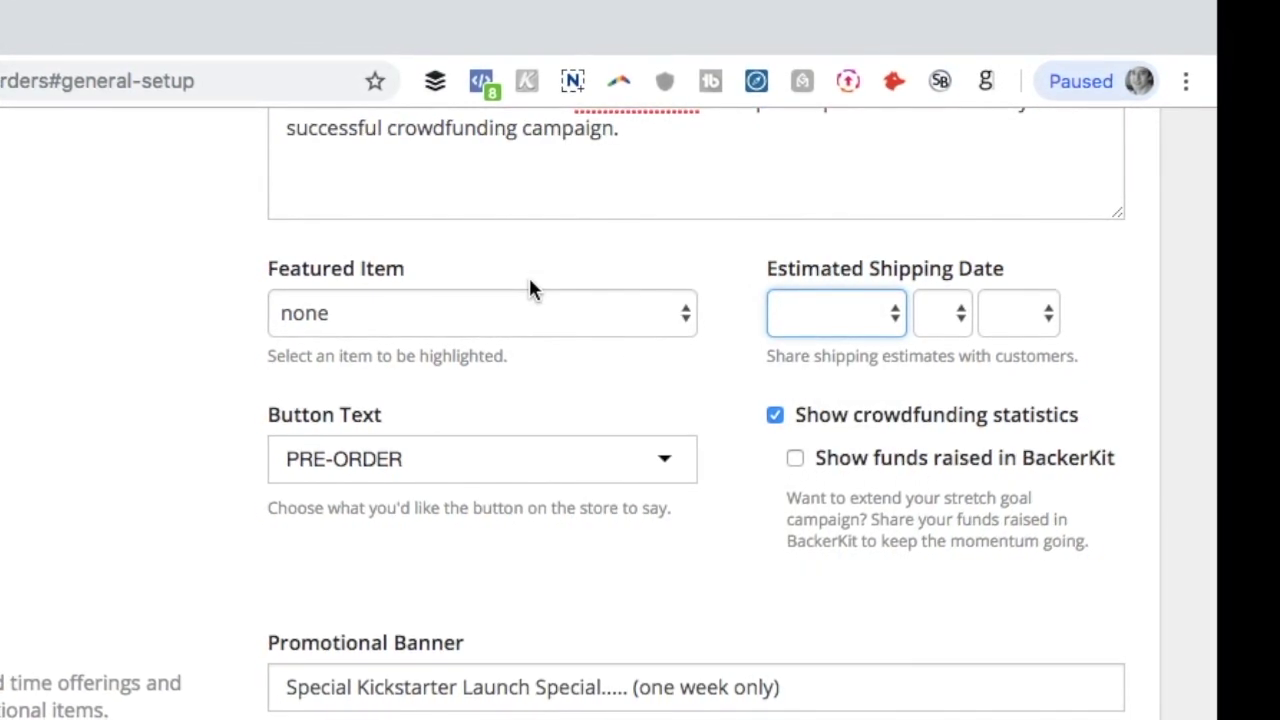
{"action": "left_click", "coordinate": [524, 314]}
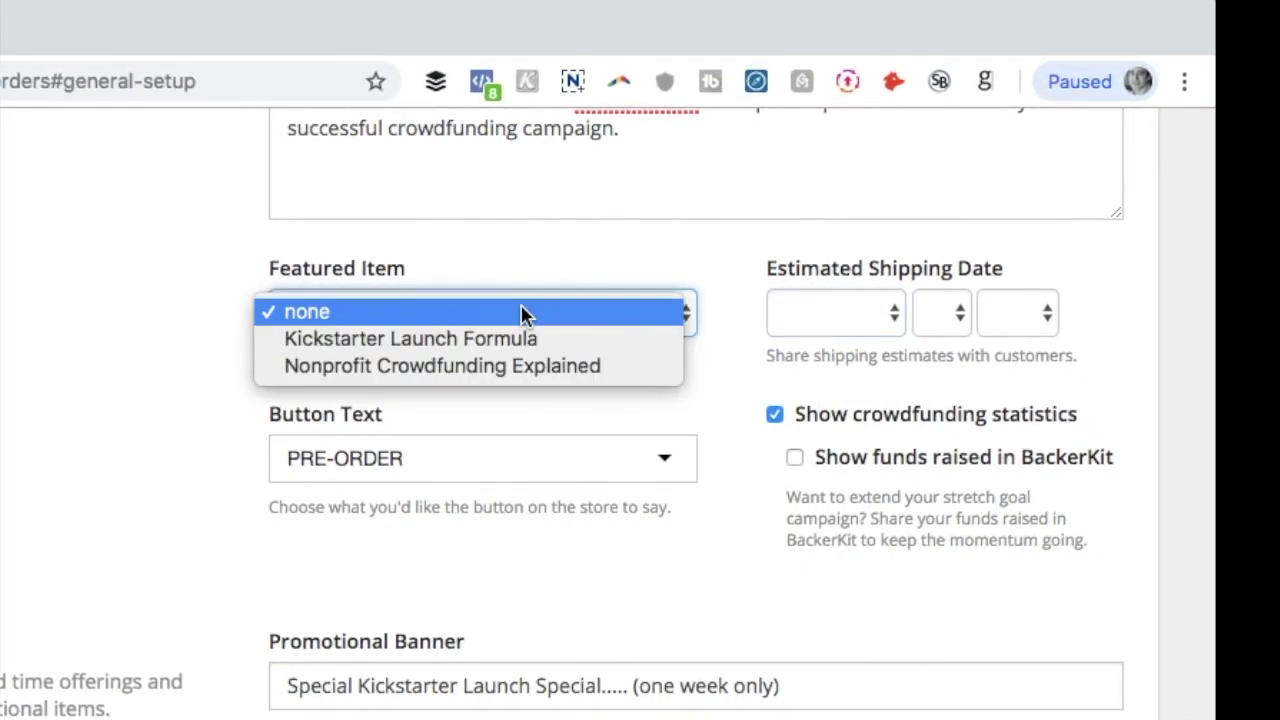
{"action": "left_click", "coordinate": [359, 336]}
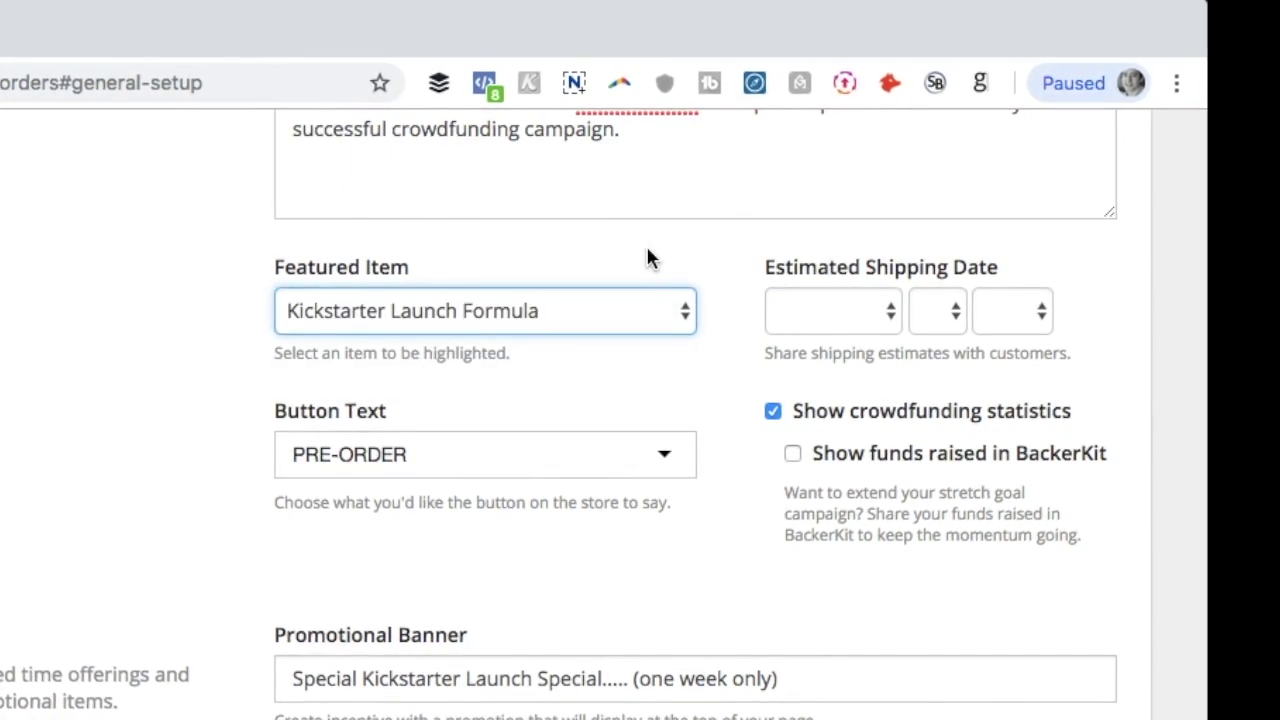
- Set the estimated shipping date to May 3, 2019
{"action": "left_click", "coordinate": [850, 312]}
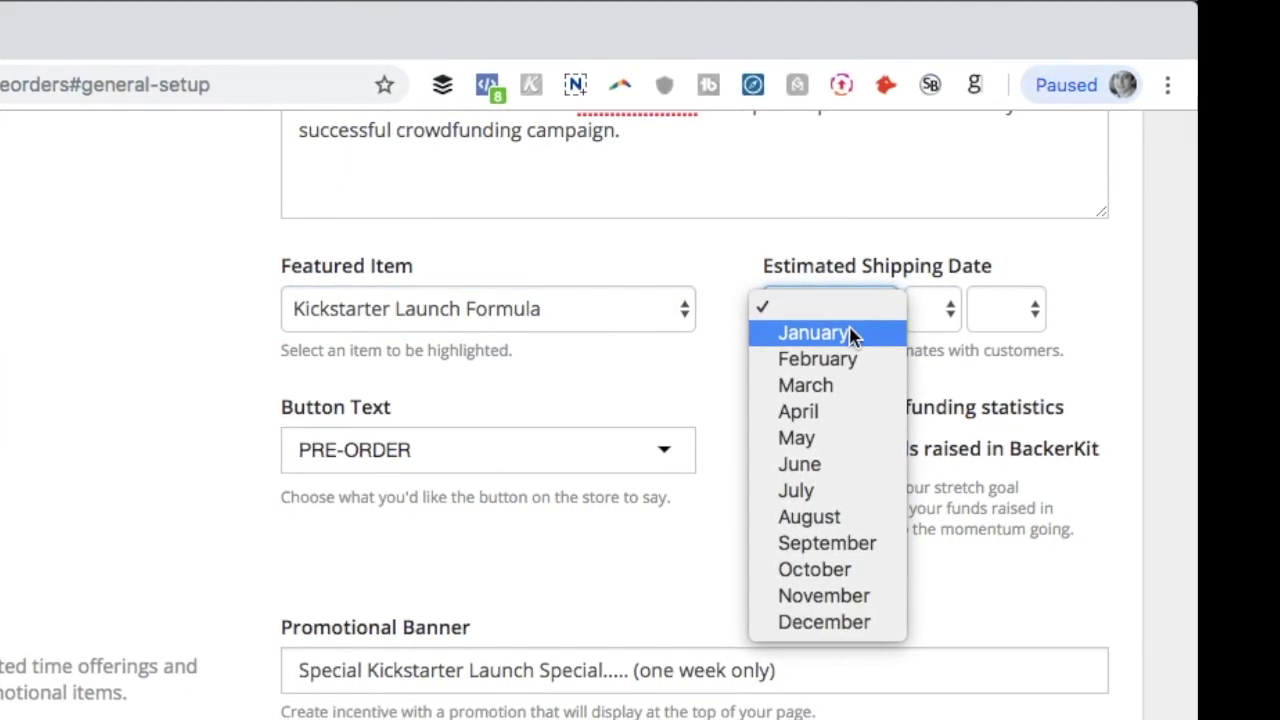
{"action": "left_click", "coordinate": [848, 333]}
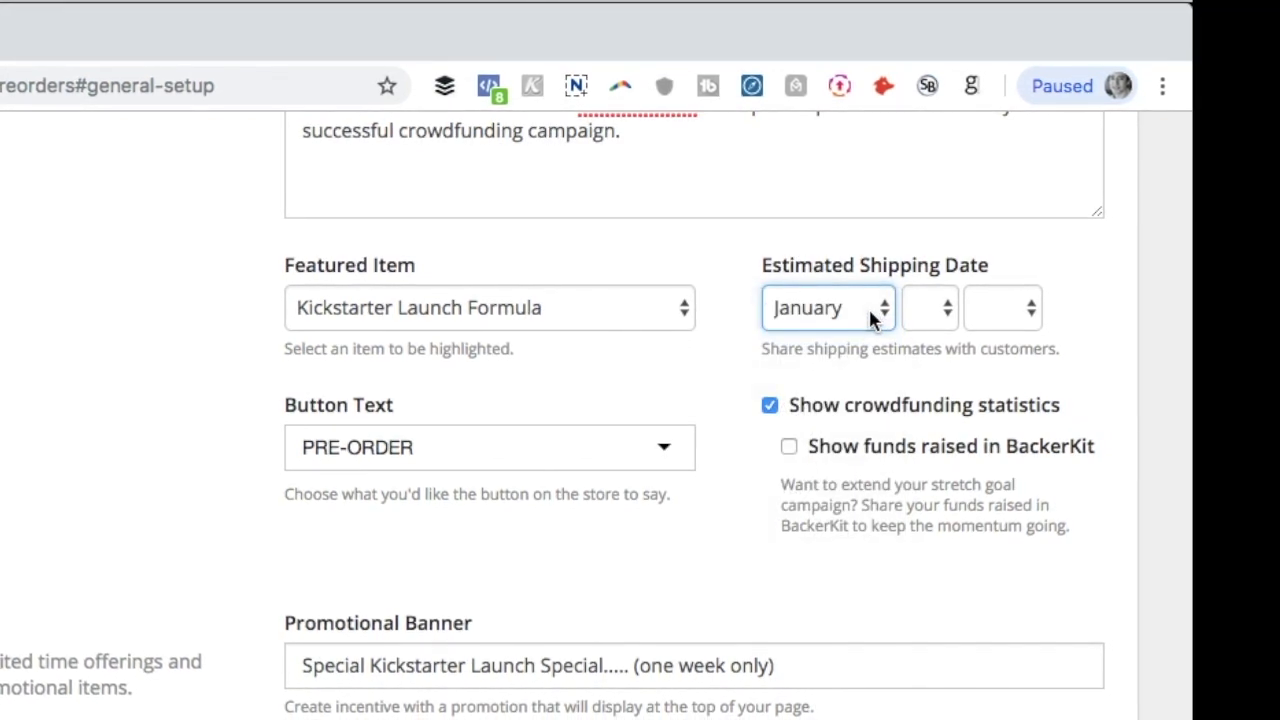
{"action": "left_click", "coordinate": [871, 320]}
{"action": "left_click", "coordinate": [860, 410]}
{"action": "left_click", "coordinate": [910, 310]}
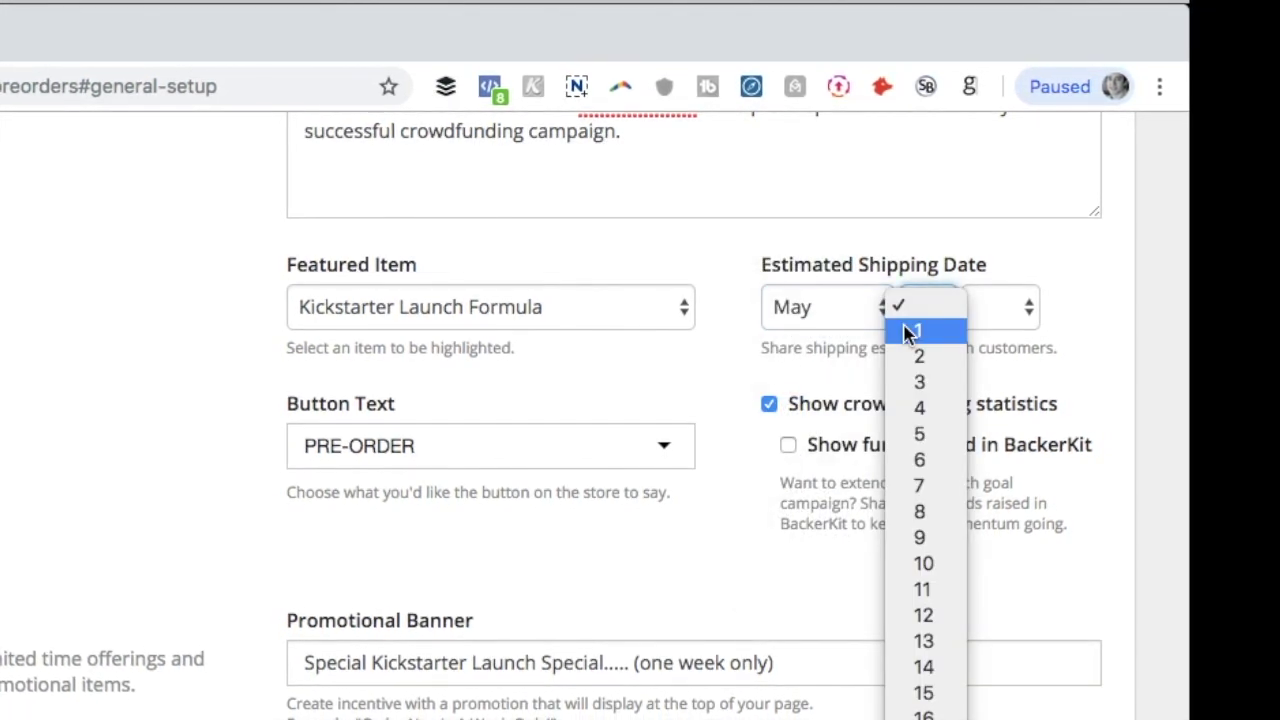
{"action": "left_click", "coordinate": [914, 380]}
{"action": "left_click", "coordinate": [1008, 303]}
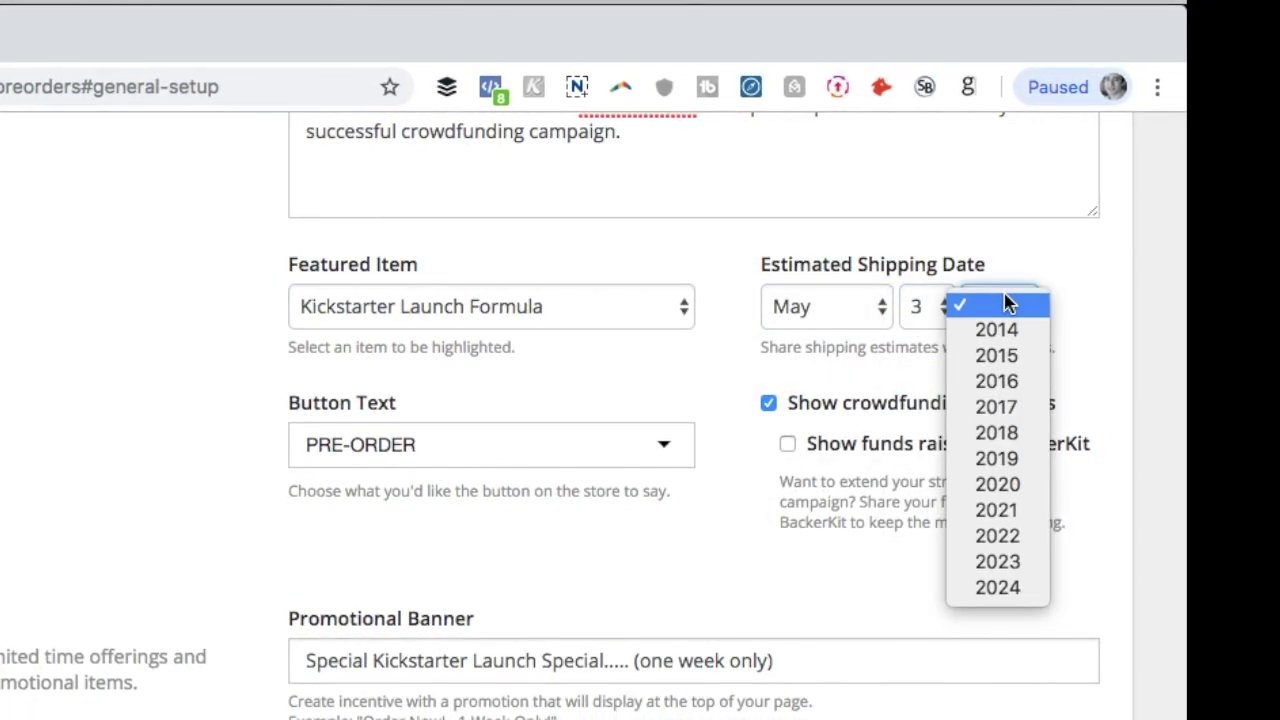
{"action": "left_click", "coordinate": [1014, 458]}
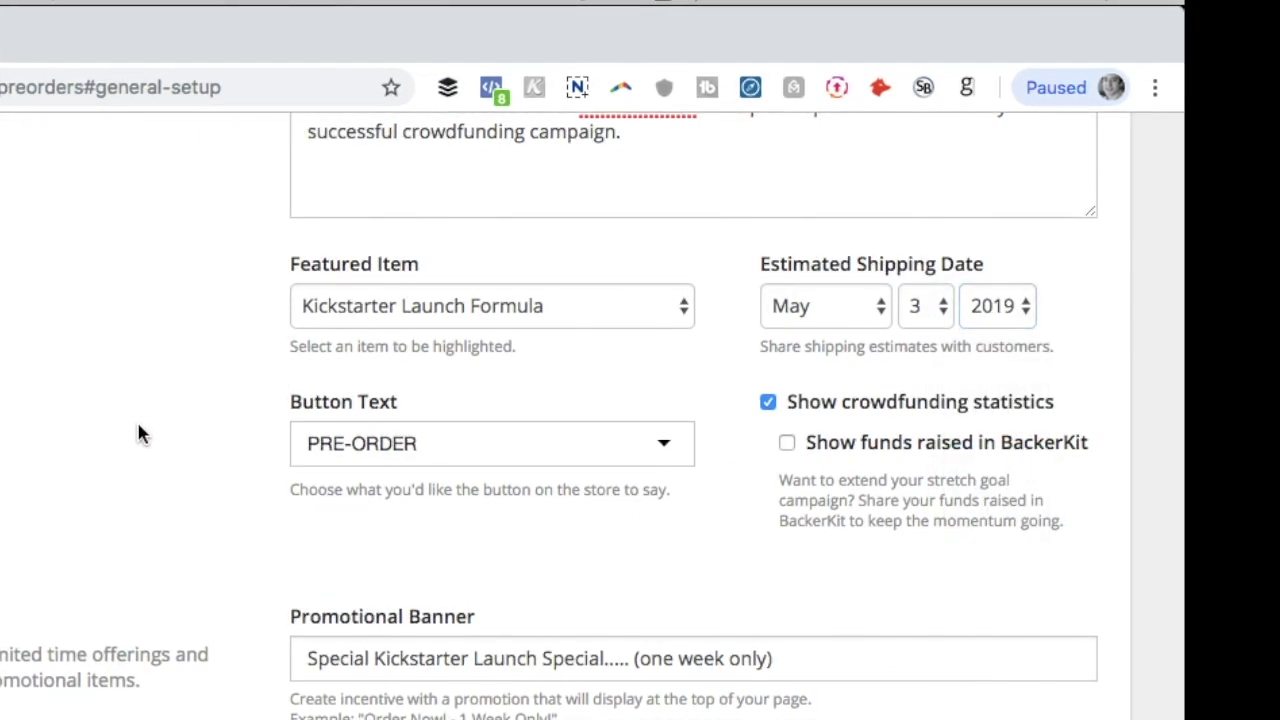
{"action": "scroll", "coordinate": [135, 418], "scroll_direction": "down", "scroll_amount": 3}
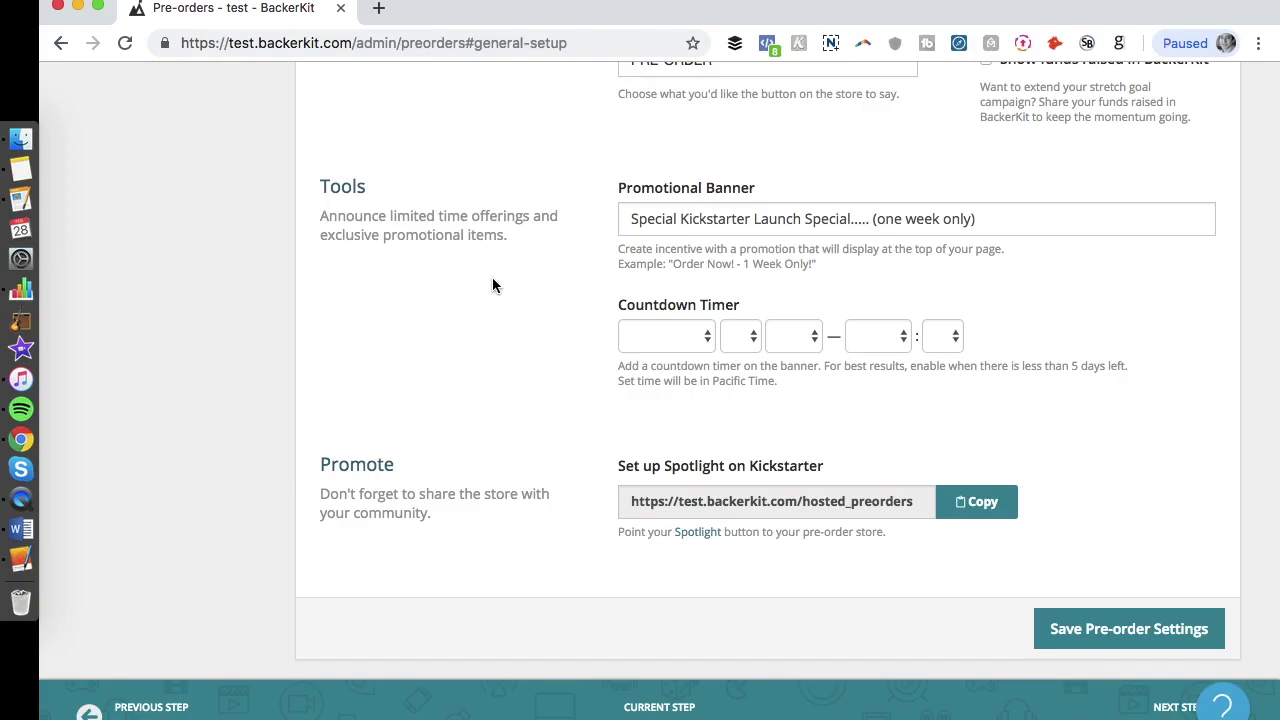
- Review the promotional banner text, leaving it unchanged
{"action": "left_click", "coordinate": [694, 212]}
{"action": "double_click", "coordinate": [694, 218]}
{"action": "left_click", "coordinate": [560, 251]}
{"action": "left_click", "coordinate": [634, 218]}
{"action": "triple_click", "coordinate": [998, 214]}
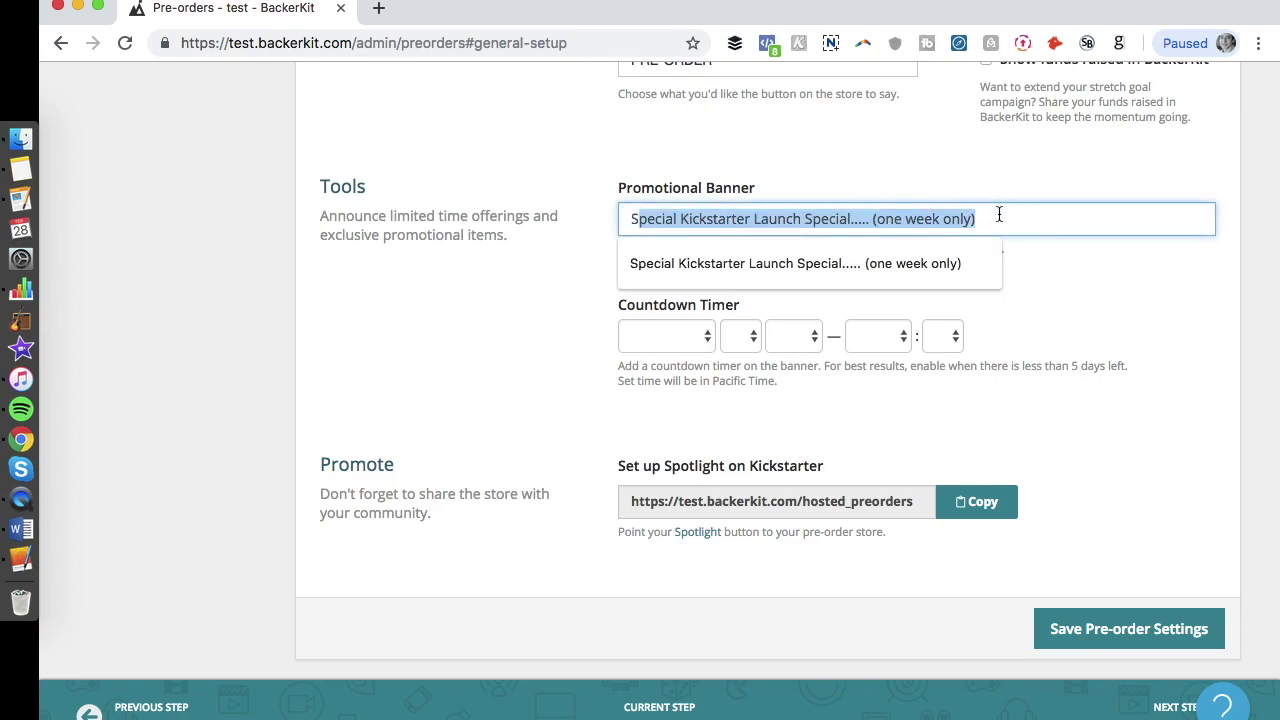
{"action": "left_click", "coordinate": [414, 218]}
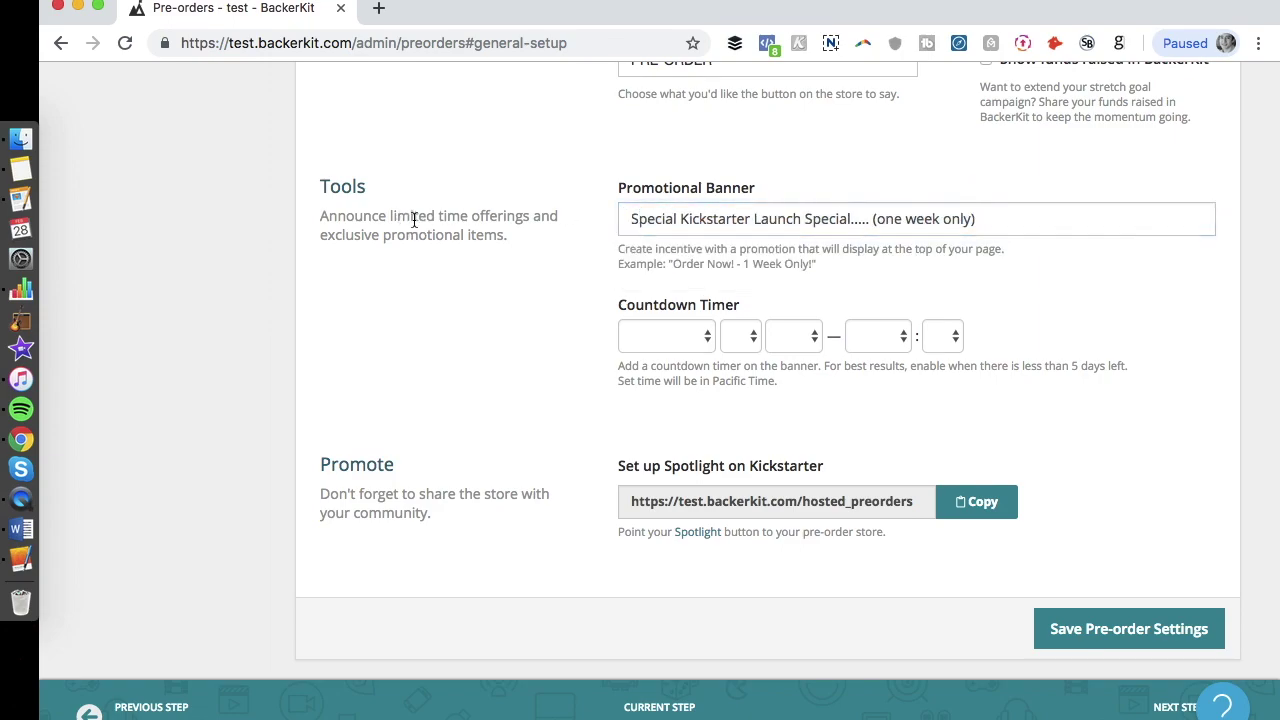
- Set the countdown timer to March 7, 2019, 12:00 AM and save the pre-order settings
{"action": "left_click", "coordinate": [666, 334]}
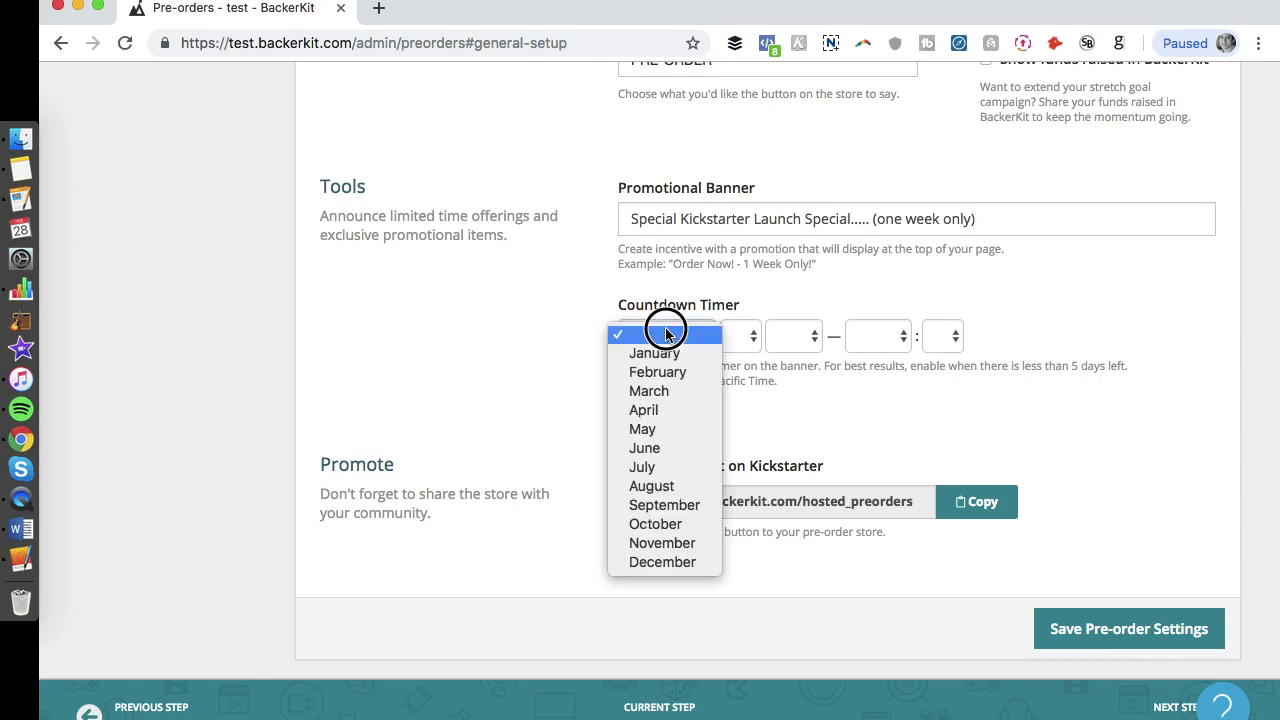
{"action": "left_click", "coordinate": [663, 391]}
{"action": "left_click", "coordinate": [740, 336]}
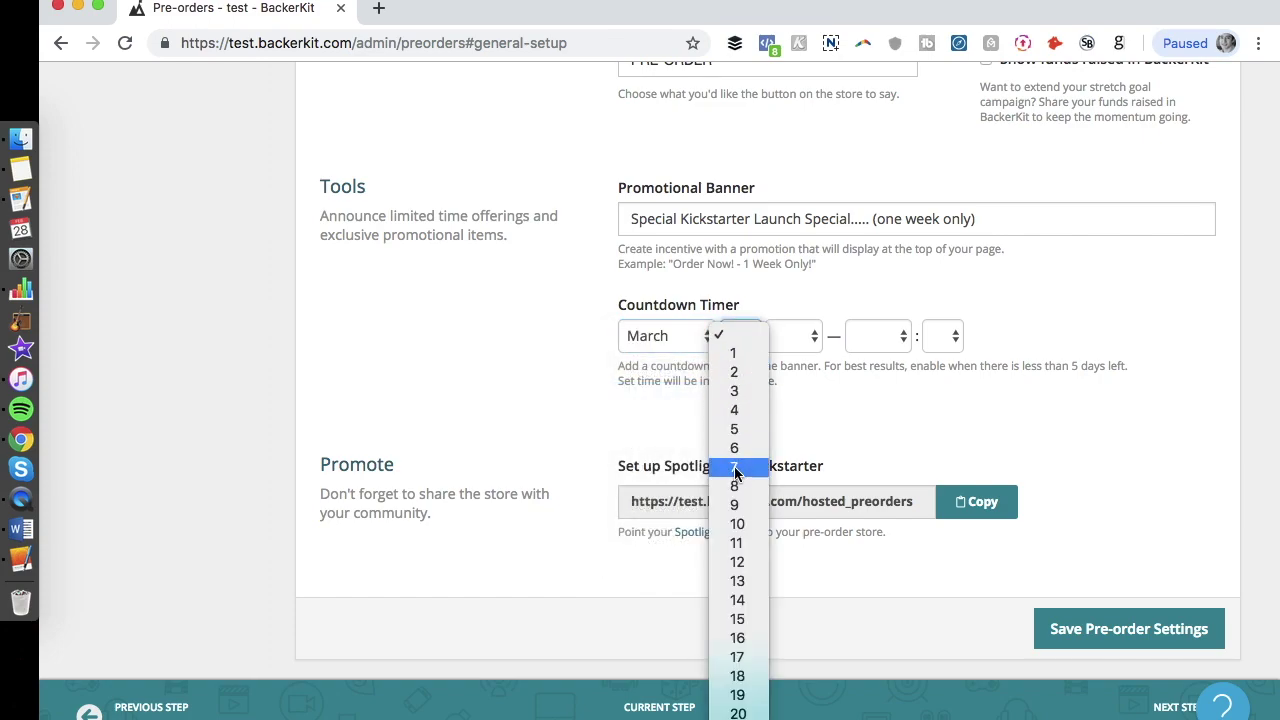
{"action": "left_click", "coordinate": [736, 468]}
{"action": "left_click", "coordinate": [793, 336]}
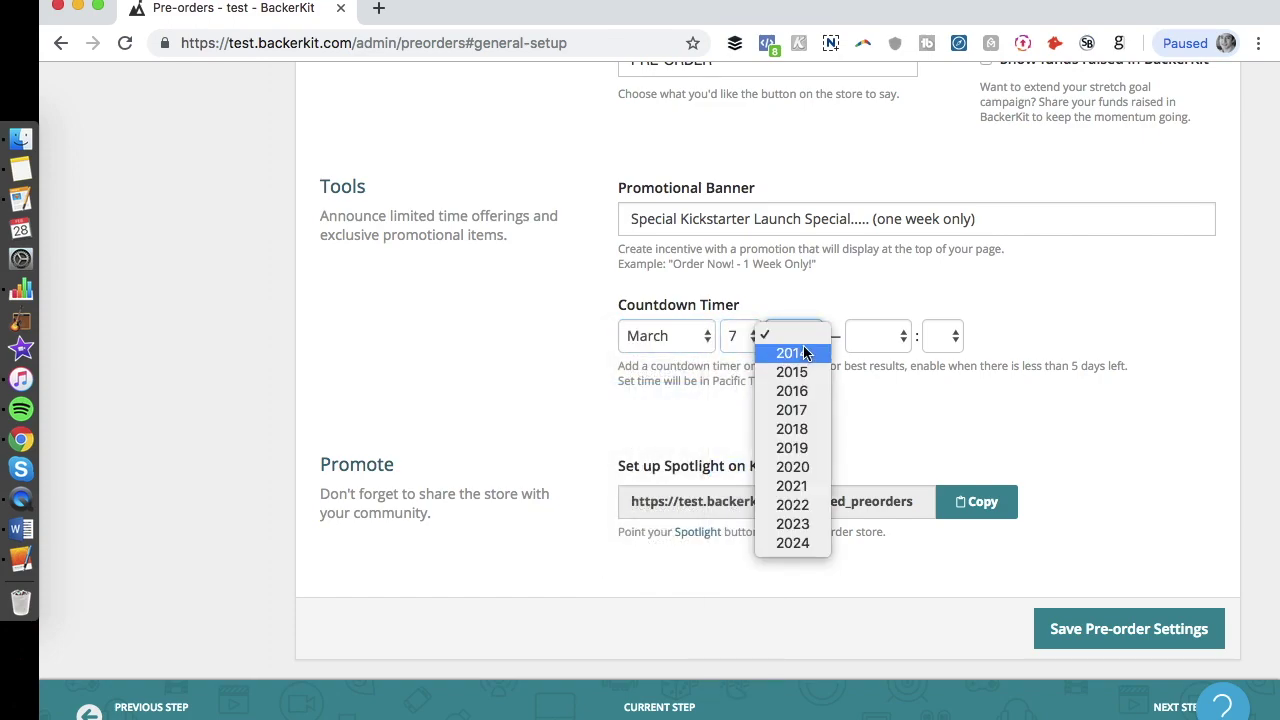
{"action": "left_click", "coordinate": [797, 449]}
{"action": "left_click", "coordinate": [887, 332]}
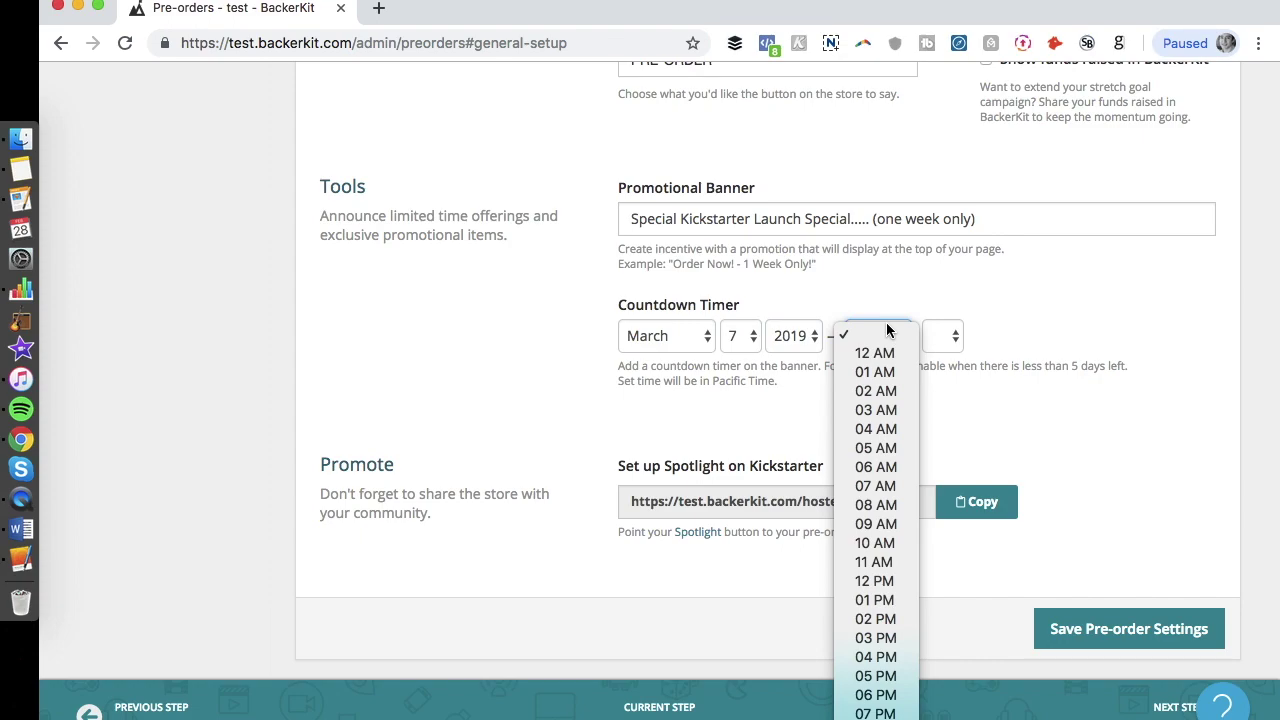
{"action": "left_click", "coordinate": [876, 353]}
{"action": "left_click", "coordinate": [952, 337]}
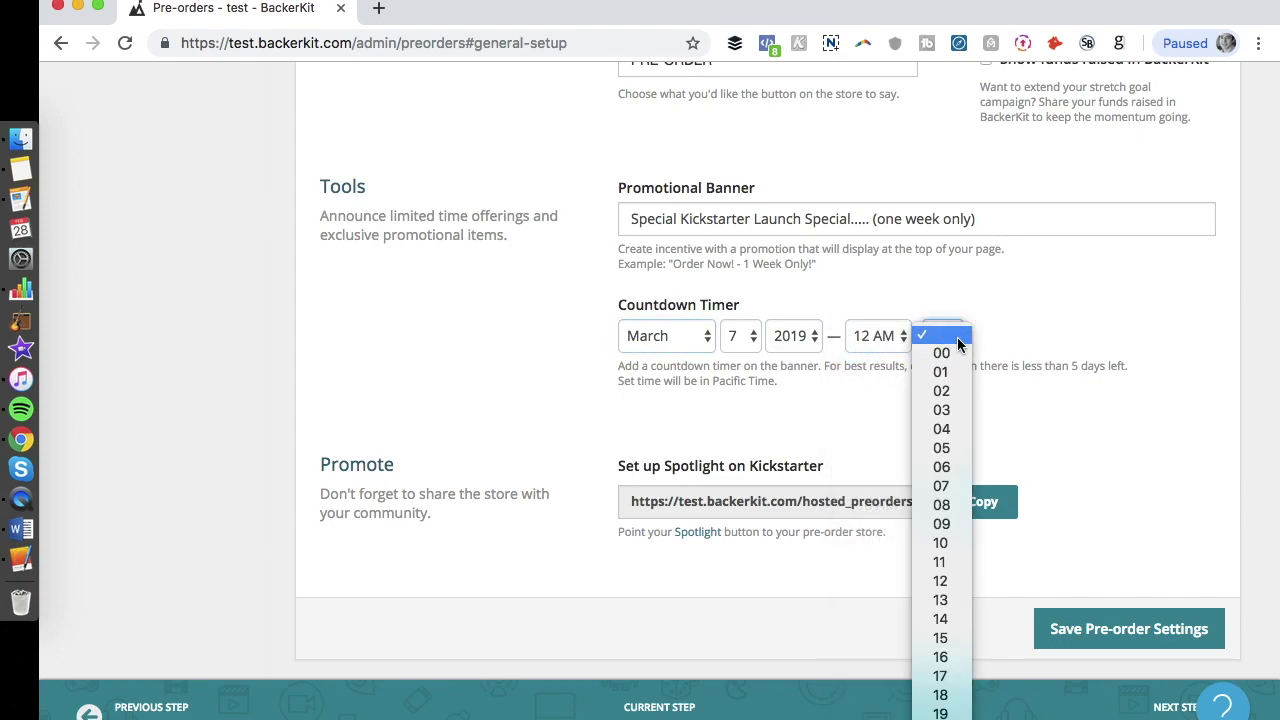
{"action": "left_click", "coordinate": [942, 353]}
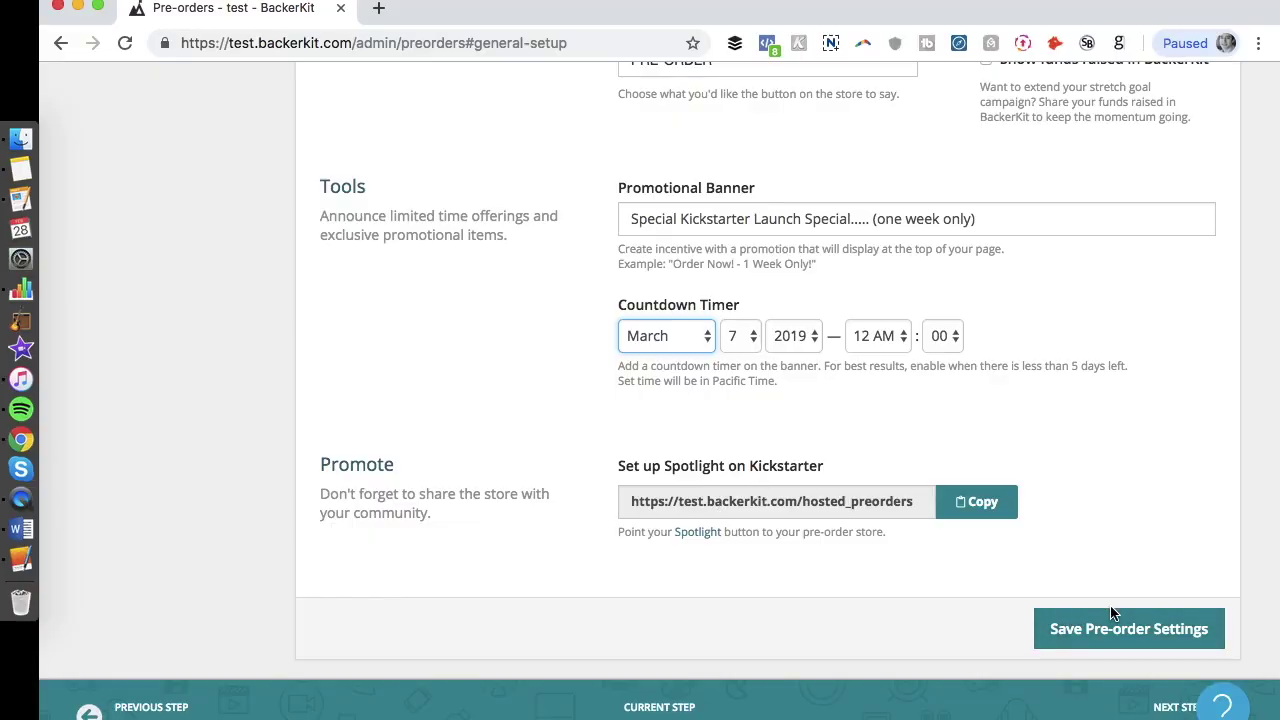
{"action": "left_click", "coordinate": [1135, 625]}
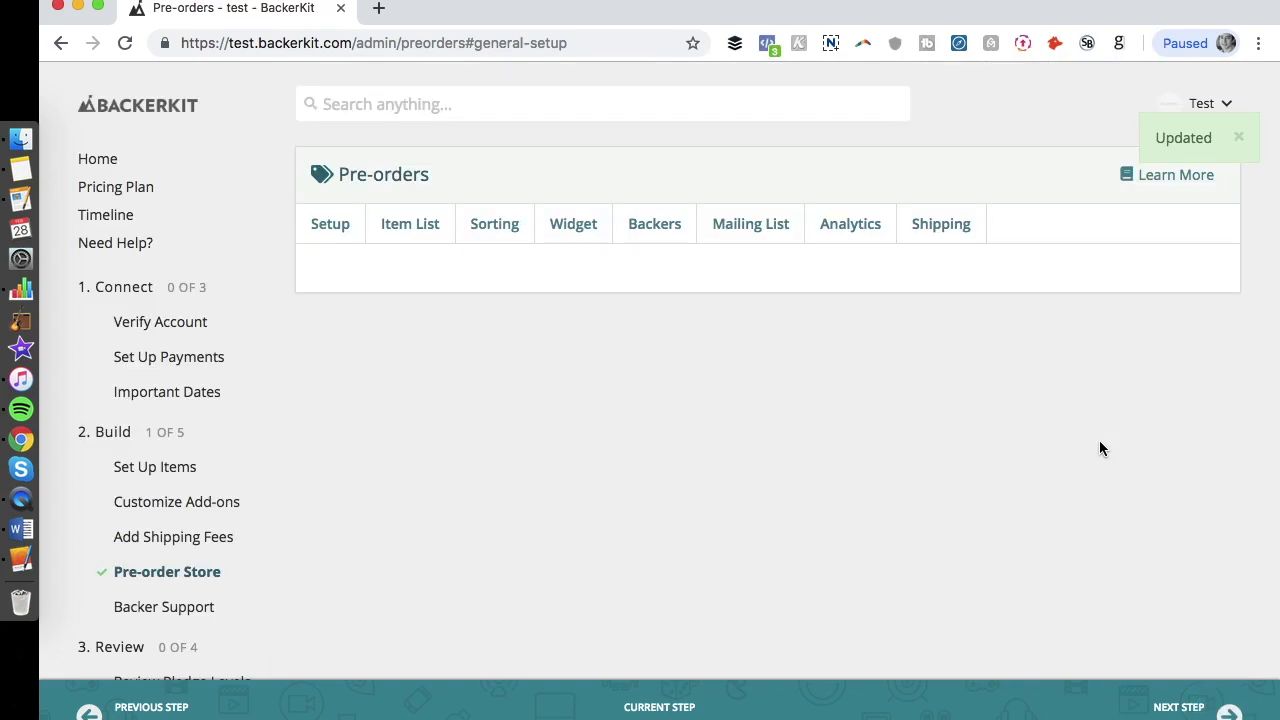
- Open the live store in a new tab and highlight the banner countdown and store title
{"action": "scroll", "coordinate": [840, 323], "scroll_direction": "down", "scroll_amount": 1}
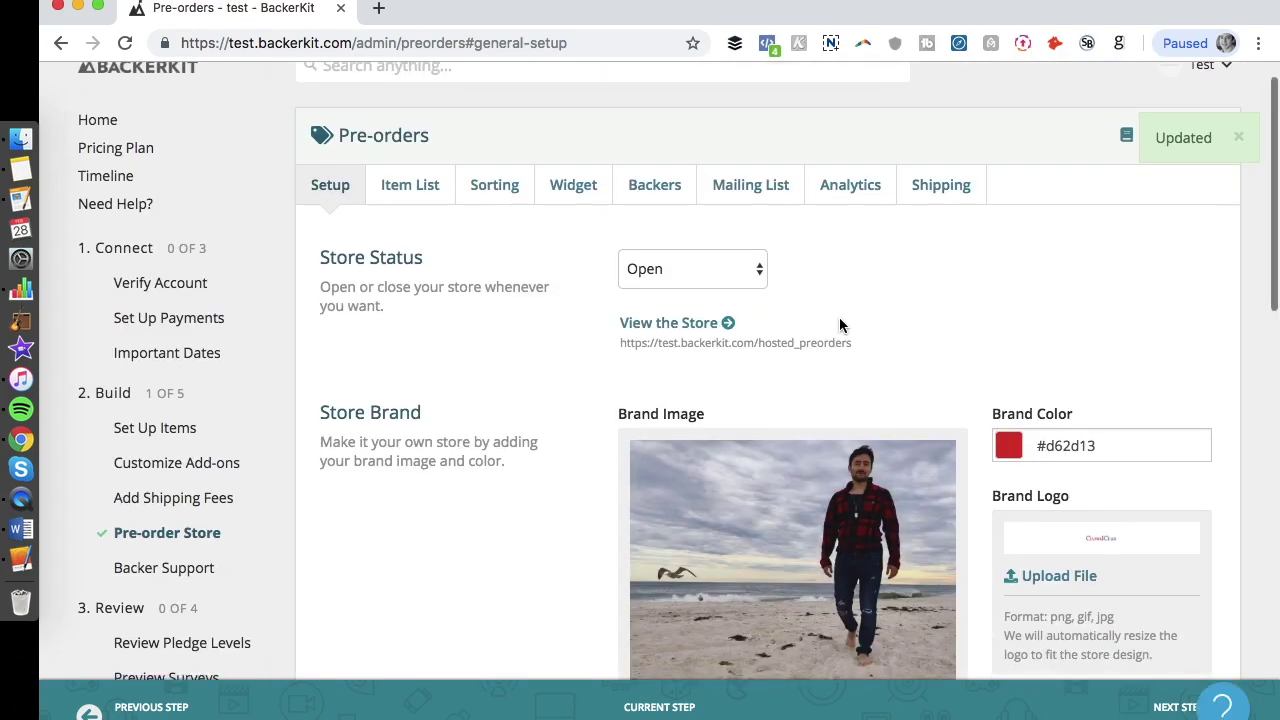
{"action": "left_click", "coordinate": [701, 325]}
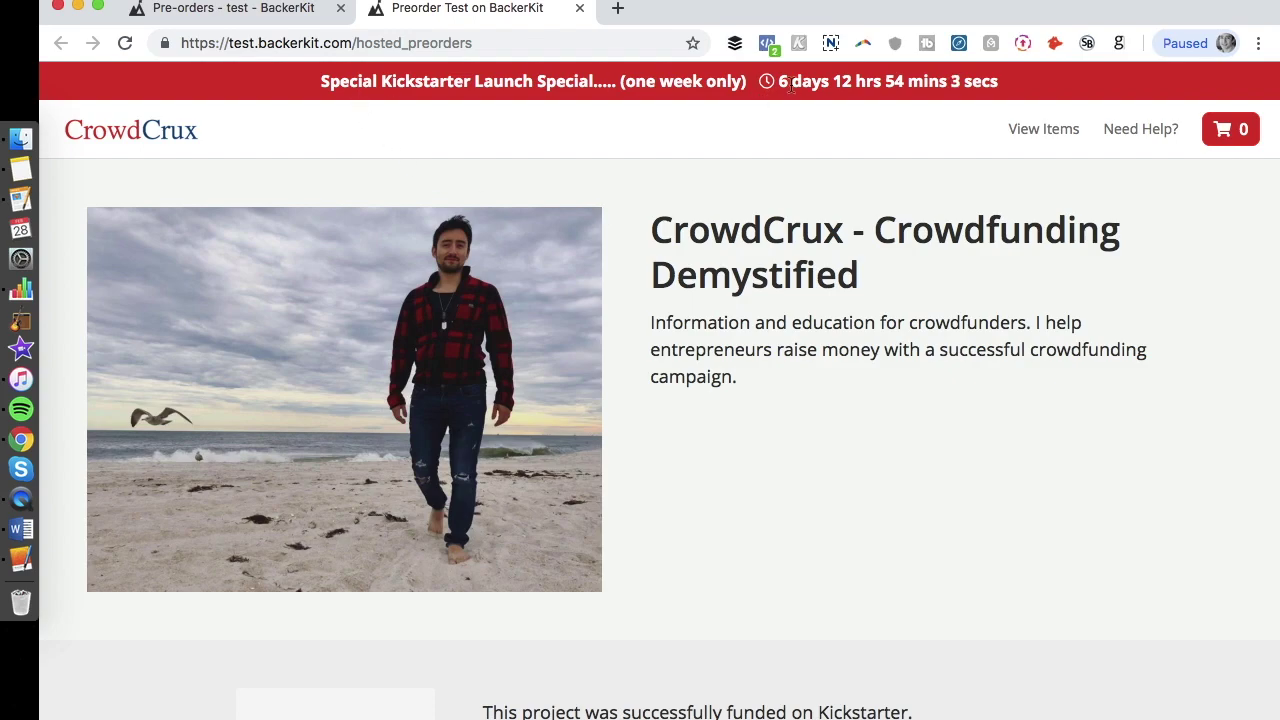
{"action": "left_click_drag", "start_coordinate": [781, 82], "coordinate": [1014, 86]}
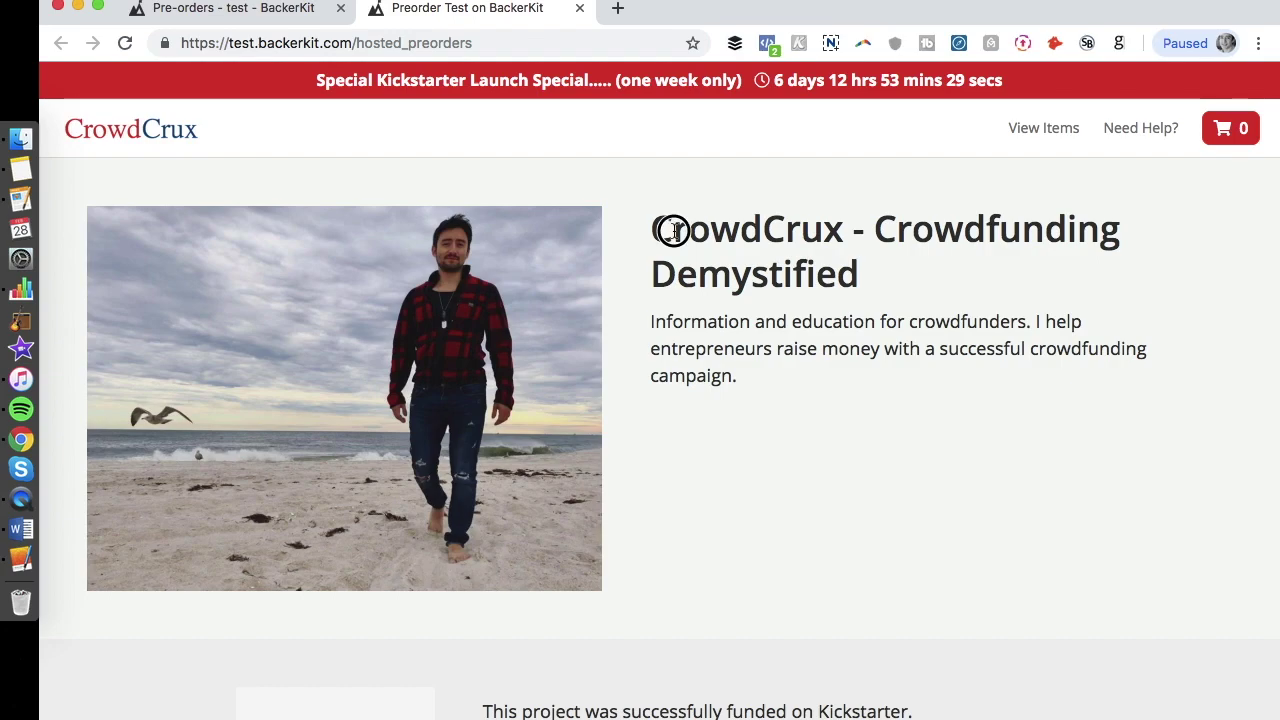
{"action": "left_click_drag", "start_coordinate": [672, 228], "coordinate": [816, 272]}
{"action": "left_click", "coordinate": [935, 234]}
- Add the bullet lines '- Great books', '- Incredible podcast' and '- Helpful videos' to the store description
{"action": "left_click", "coordinate": [230, 8]}
{"action": "scroll", "coordinate": [610, 258], "scroll_direction": "down", "scroll_amount": 15}
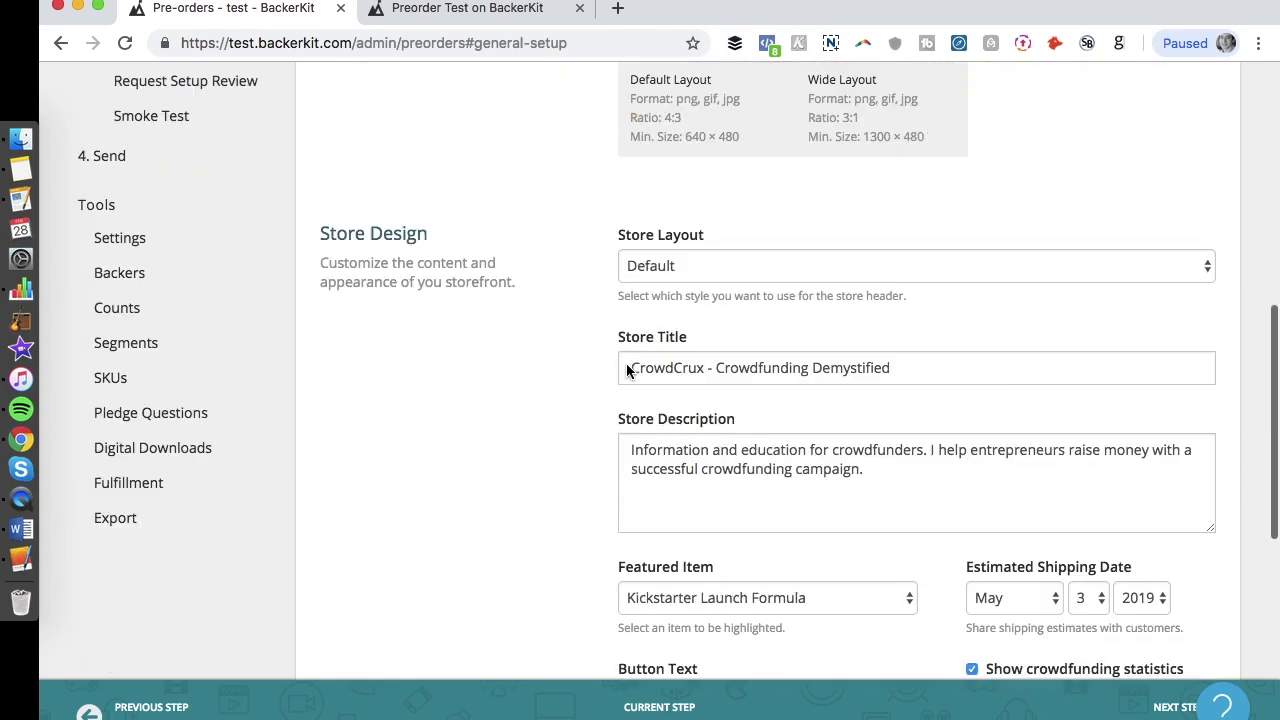
{"action": "left_click", "coordinate": [866, 444]}
{"action": "key", "text": "Return"}
{"action": "type", "text": "- Great books"}
{"action": "key", "text": "Return"}
{"action": "type", "text": "- Incredible d"}
{"action": "key", "text": "BackSpace"}
{"action": "key", "text": "BackSpace"}
{"action": "key", "text": "BackSpace"}
{"action": "key", "text": "BackSpace"}
{"action": "key", "text": "BackSpace"}
{"action": "key", "text": "BackSpace"}
{"action": "key", "text": "BackSpace"}
{"action": "type", "text": "id"}
{"action": "key", "text": "BackSpace"}
{"action": "key", "text": "BackSpace"}
{"action": "type", "text": "dible podcast"}
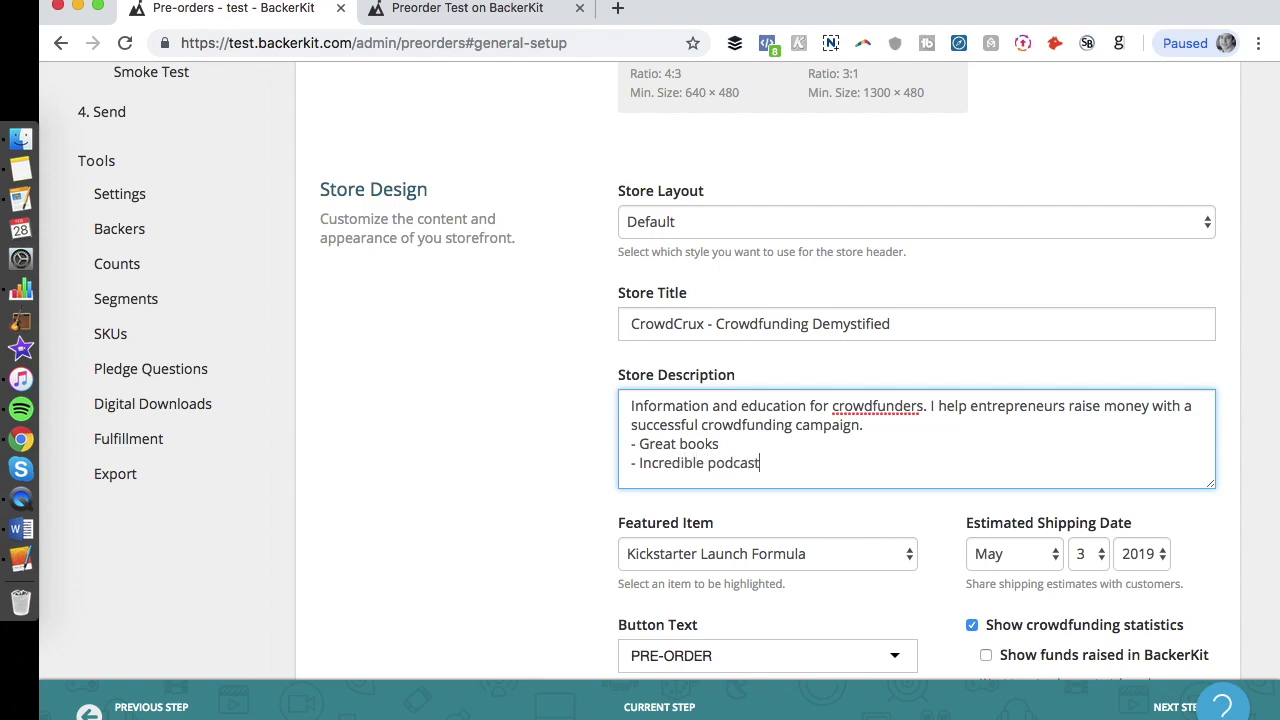
{"action": "key", "text": "Return"}
{"action": "type", "text": "- Helpful videos"}
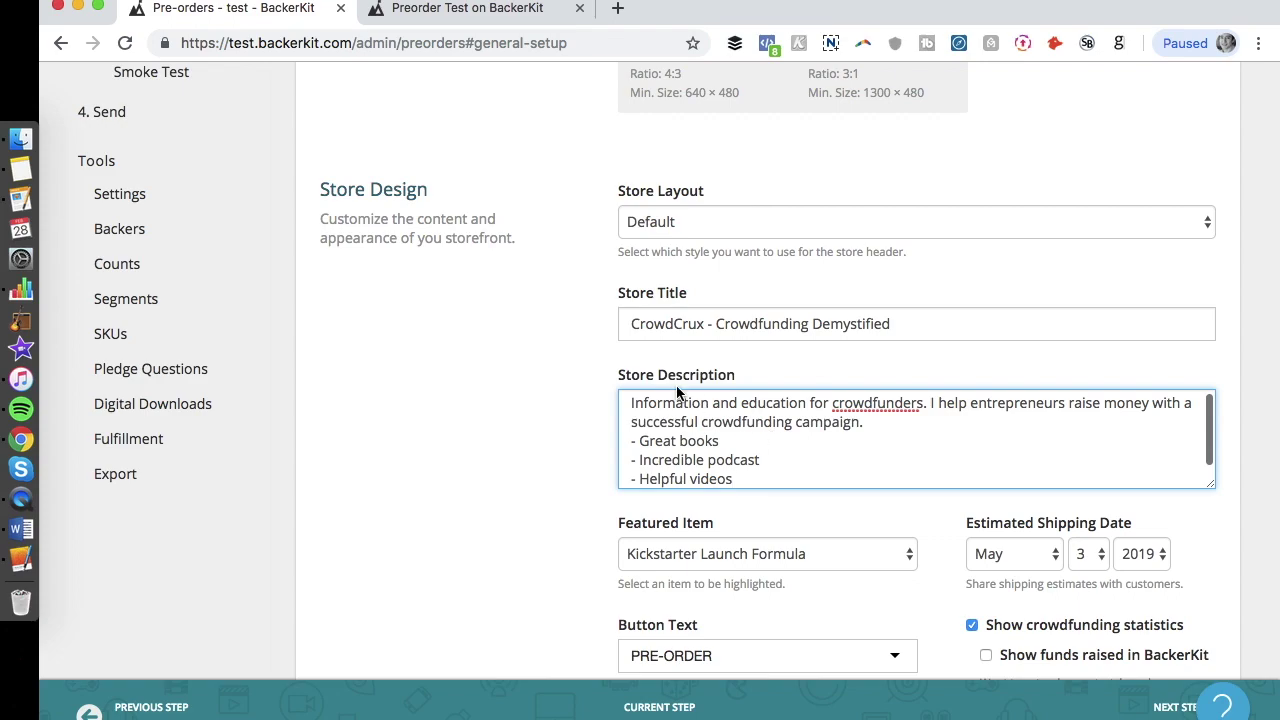
- Save the pre-order settings and switch to the live store tab
{"action": "scroll", "coordinate": [577, 452], "scroll_direction": "down", "scroll_amount": 5}
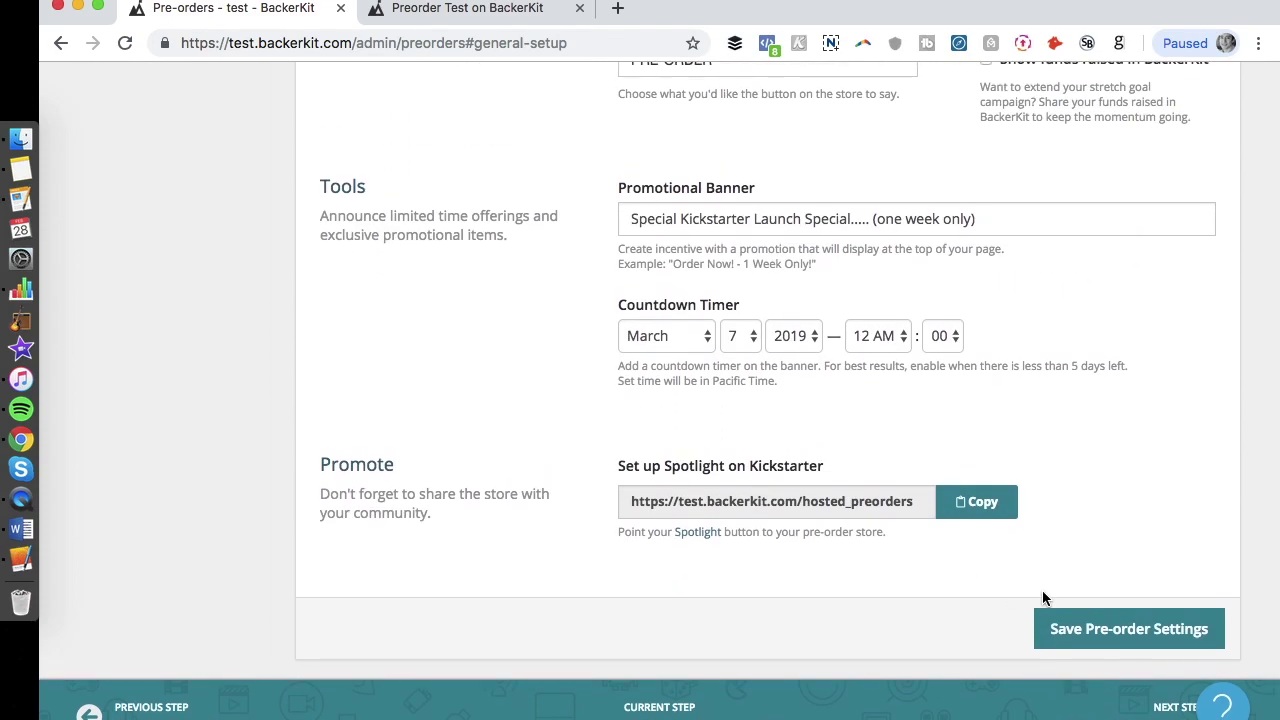
{"action": "left_click", "coordinate": [1098, 630]}
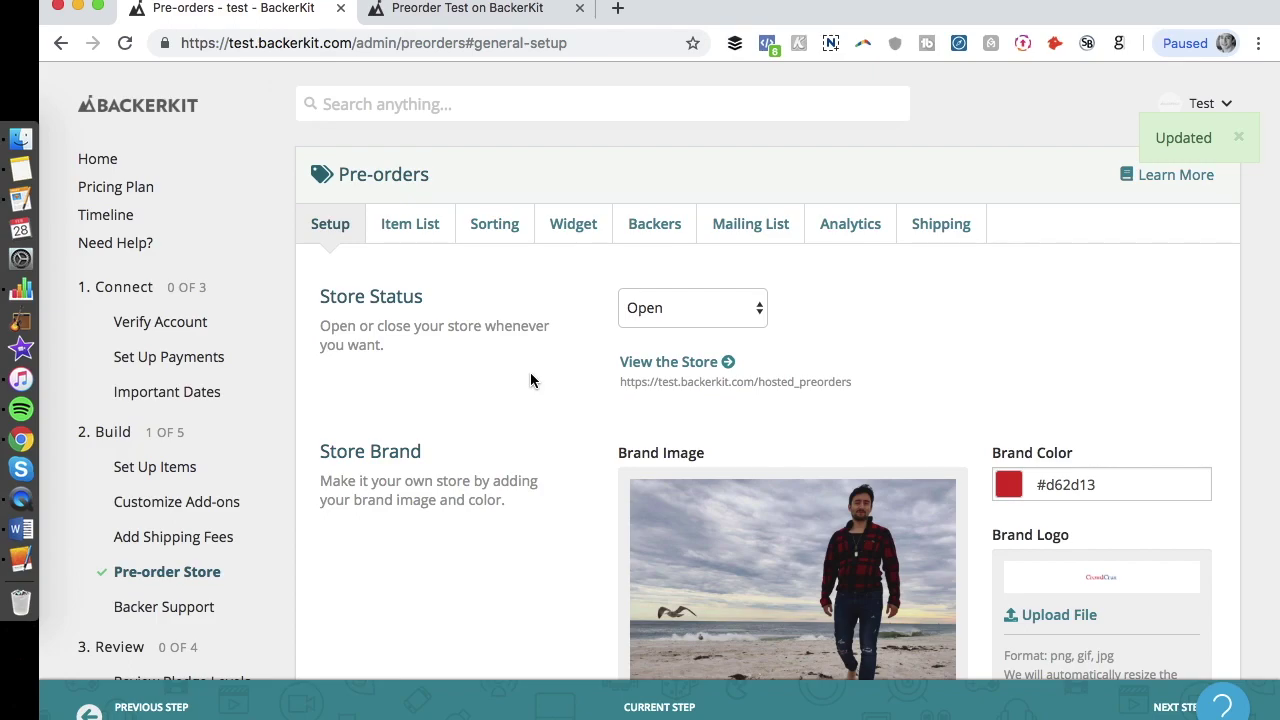
{"action": "left_click", "coordinate": [466, 10]}
- Reload the live store, scroll through the new bulleted description, then return to the admin tab
{"action": "left_click", "coordinate": [467, 38]}
{"action": "key", "text": "Return"}
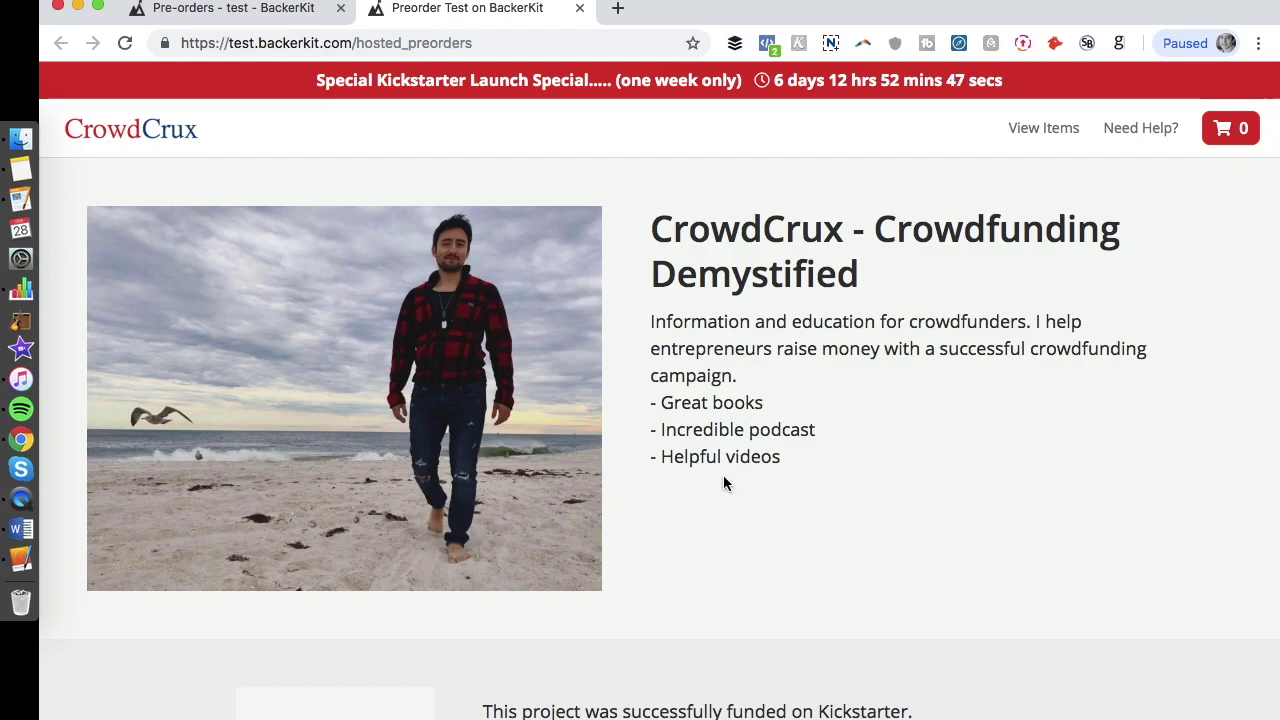
{"action": "scroll", "coordinate": [737, 372], "scroll_direction": "down", "scroll_amount": 2}
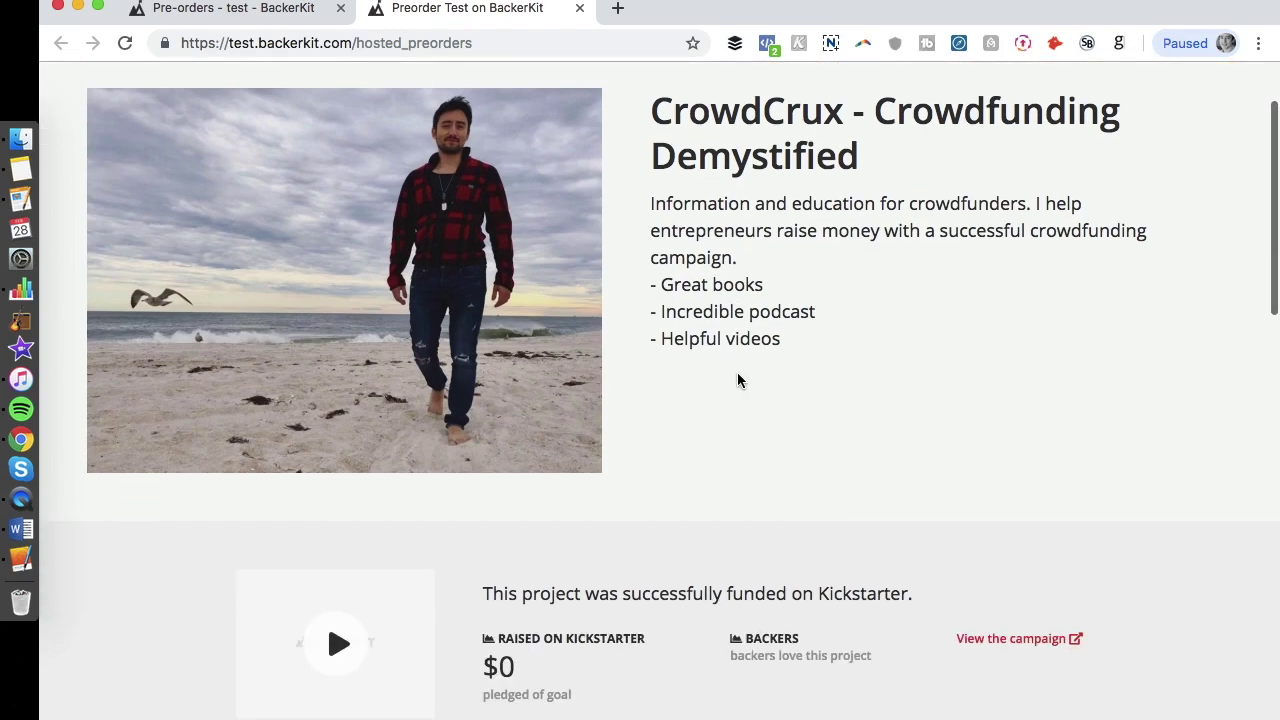
{"action": "scroll", "coordinate": [737, 380], "scroll_direction": "down", "scroll_amount": 2}
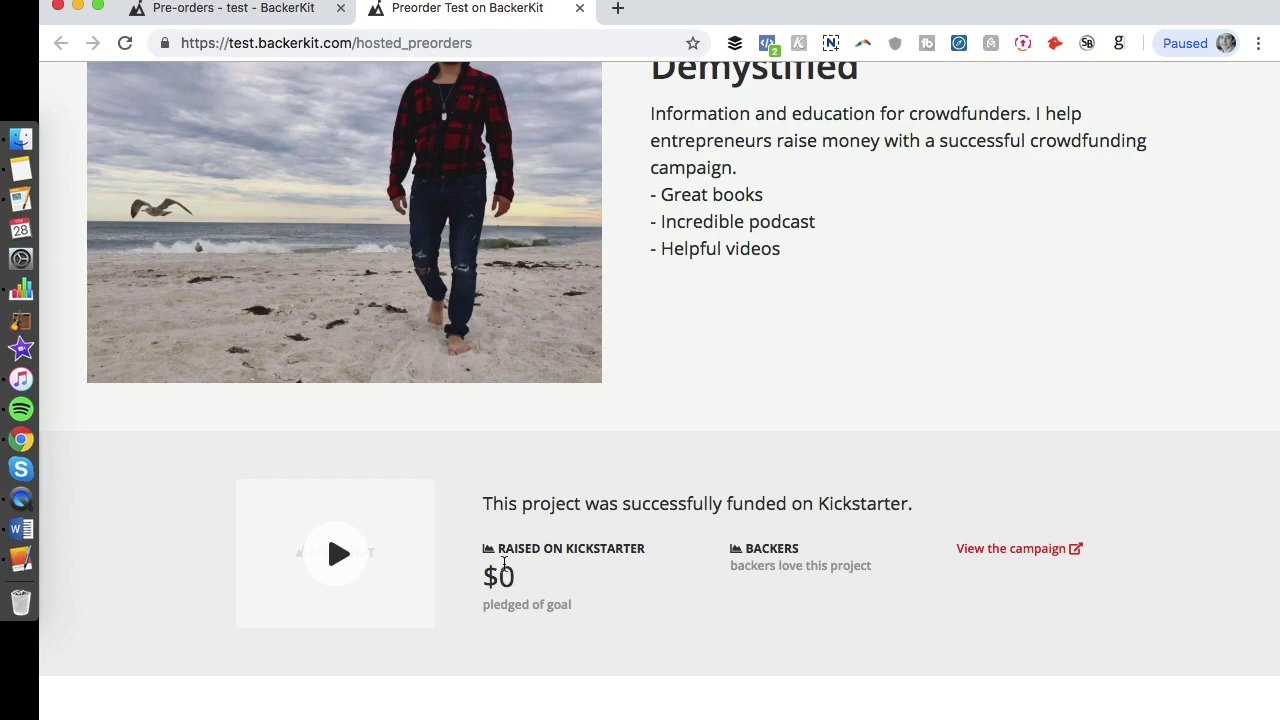
{"action": "scroll", "coordinate": [504, 563], "scroll_direction": "up", "scroll_amount": 3}
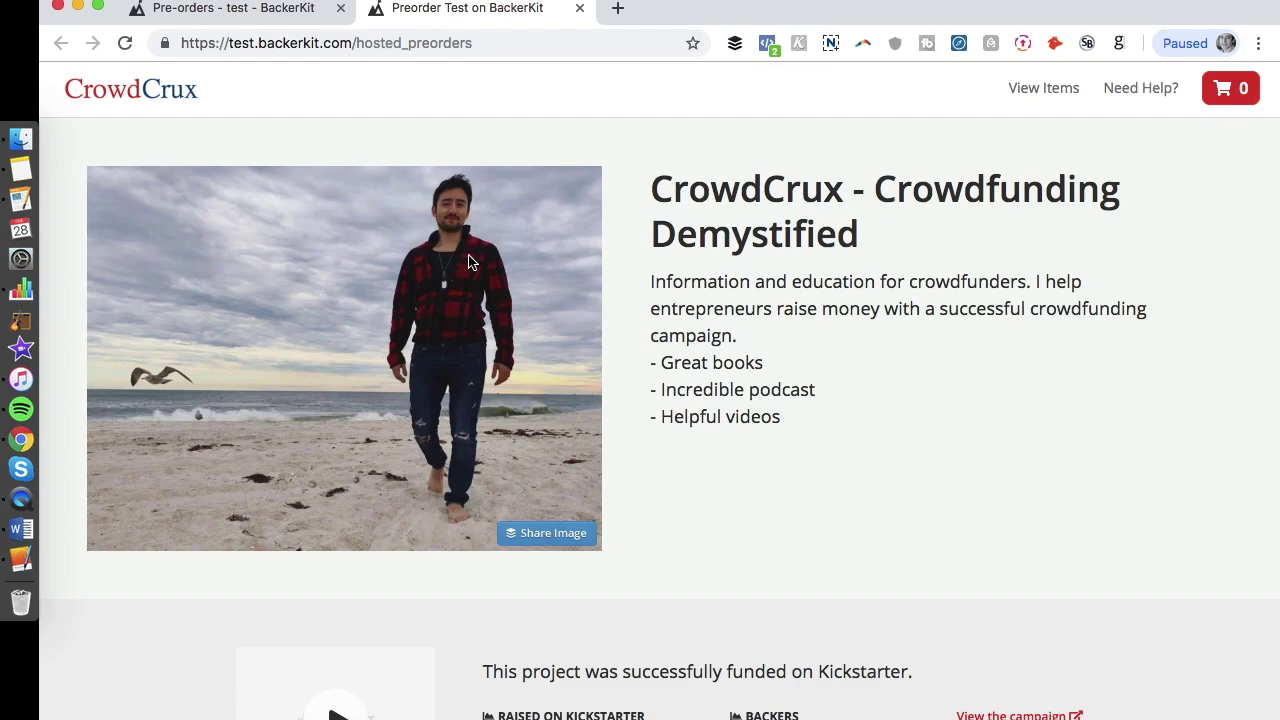
{"action": "left_click", "coordinate": [295, 15]}
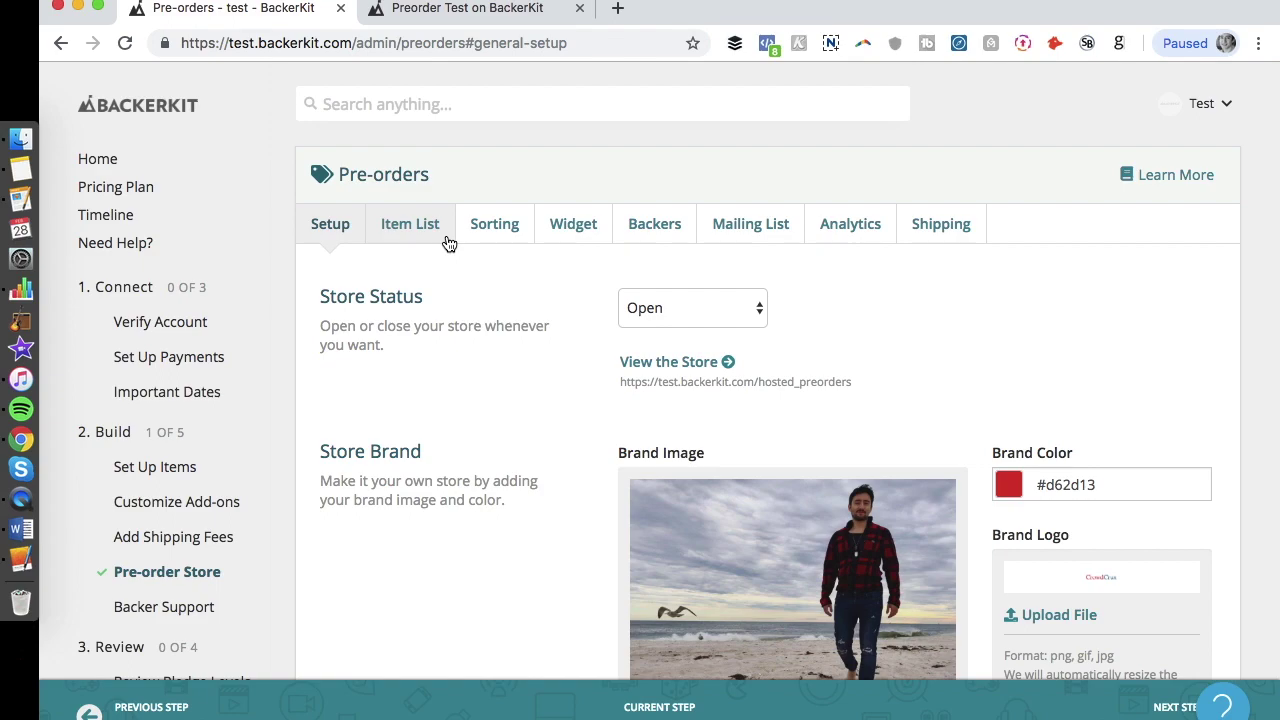
- Open the pre-order Item List and start a blank new add-on form
{"action": "left_click", "coordinate": [437, 227]}
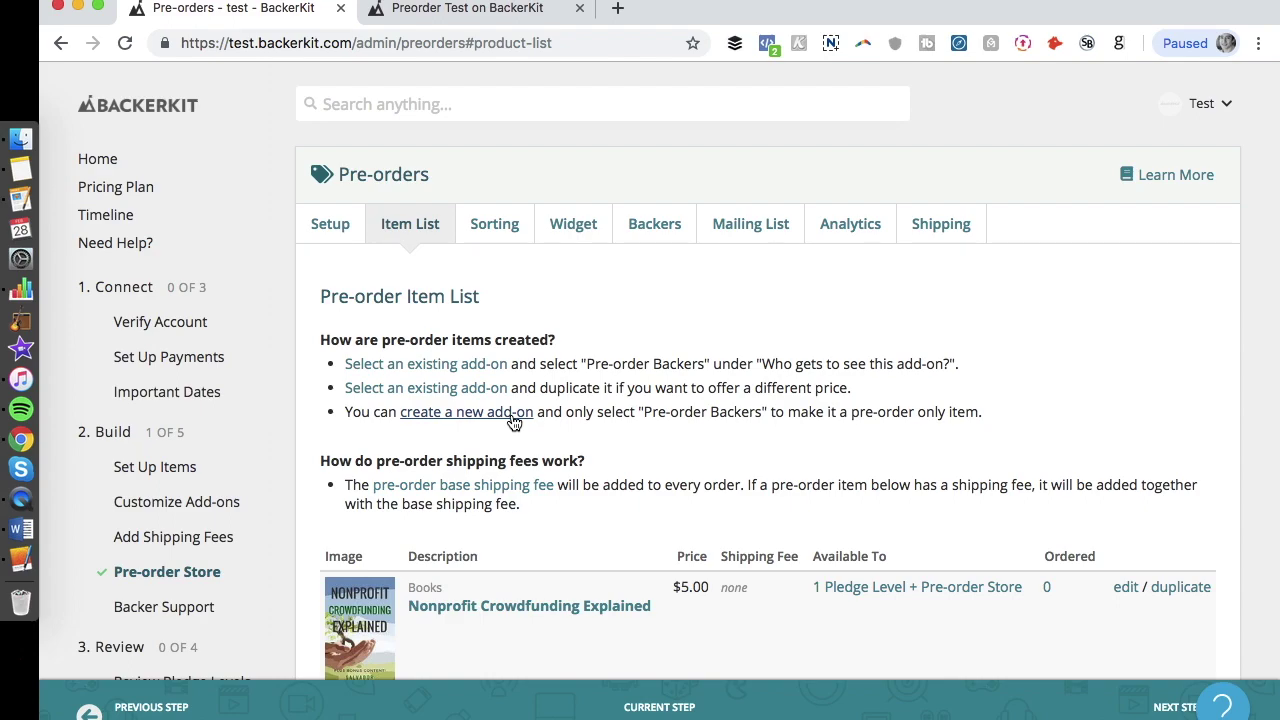
{"action": "left_click", "coordinate": [512, 416]}
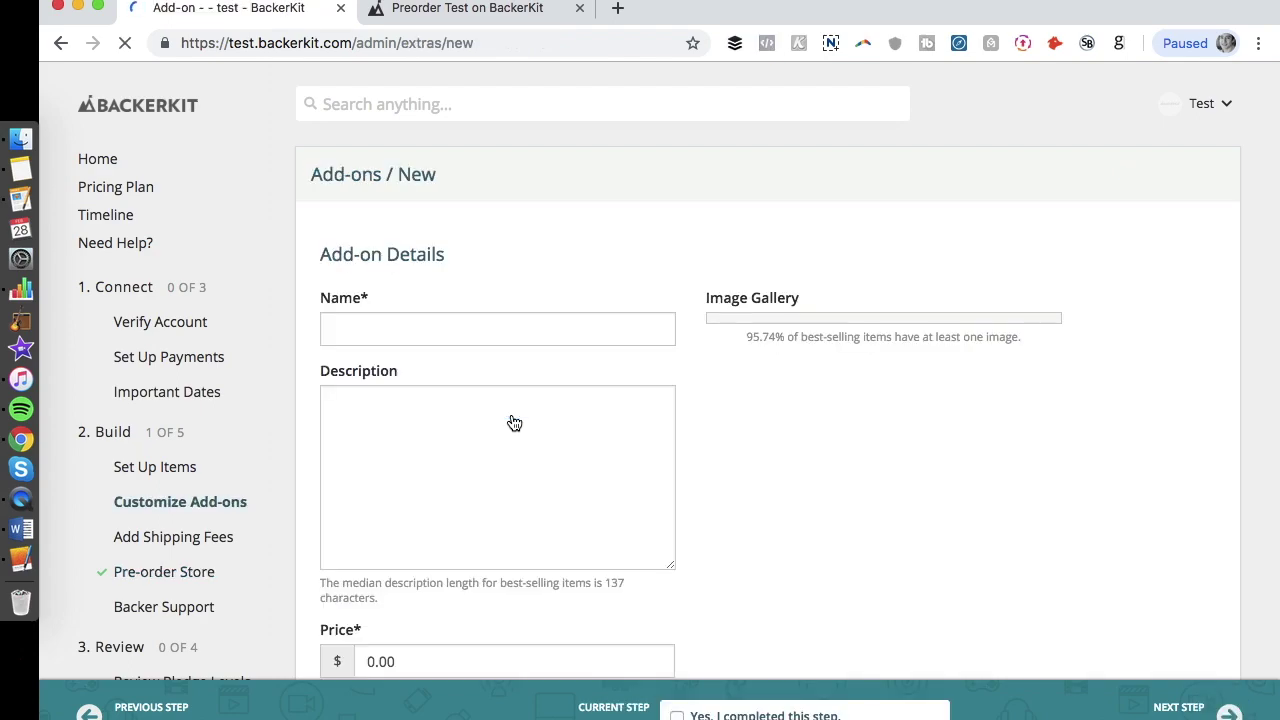
- Name the add-on 'Real Estate Crowdfunding Explained' with description 'How to raise money for your real estate with crowdfunding.'
{"action": "scroll", "coordinate": [534, 329], "scroll_direction": "down", "scroll_amount": 1}
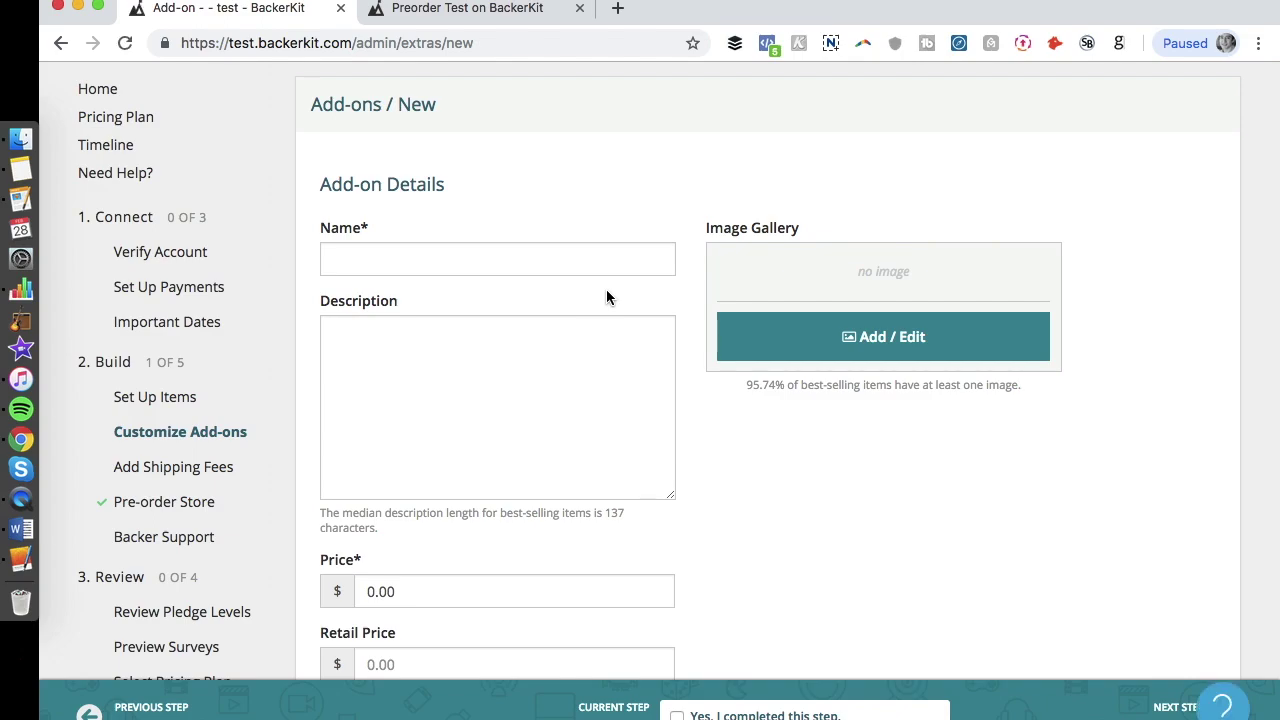
{"action": "left_click", "coordinate": [513, 254]}
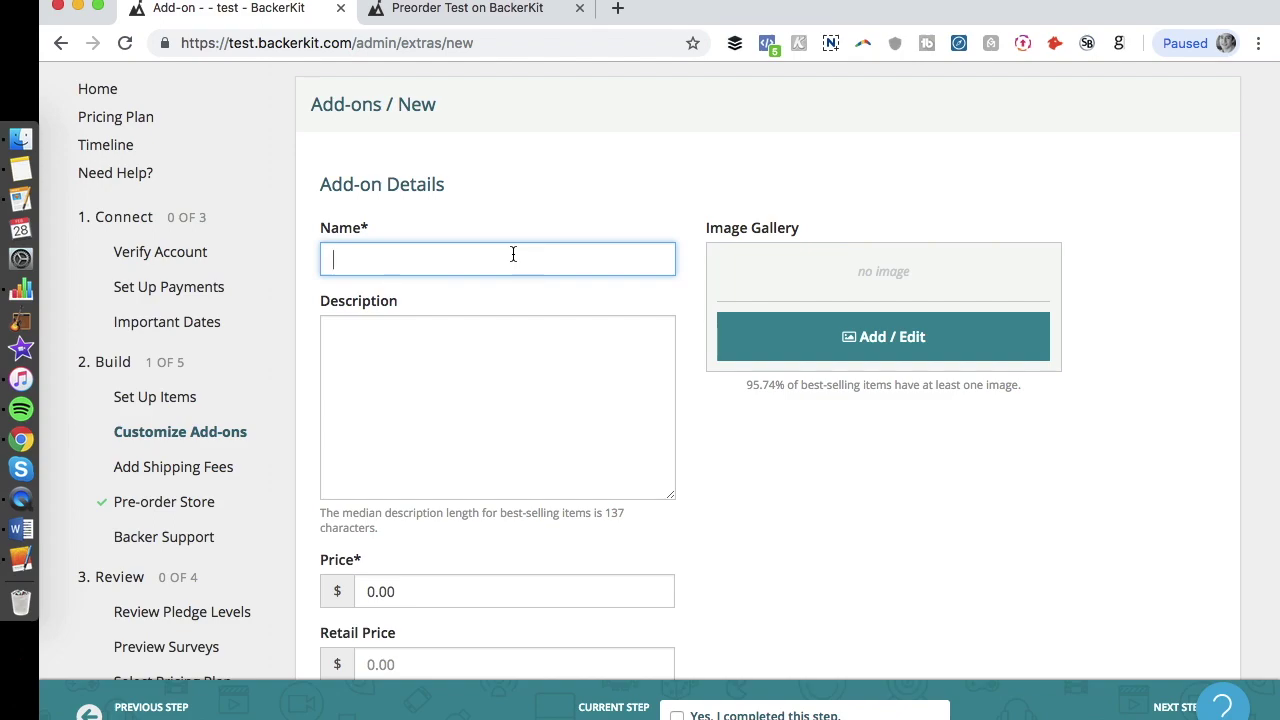
{"action": "type", "text": "Real Estate Crowdfunding Explained"}
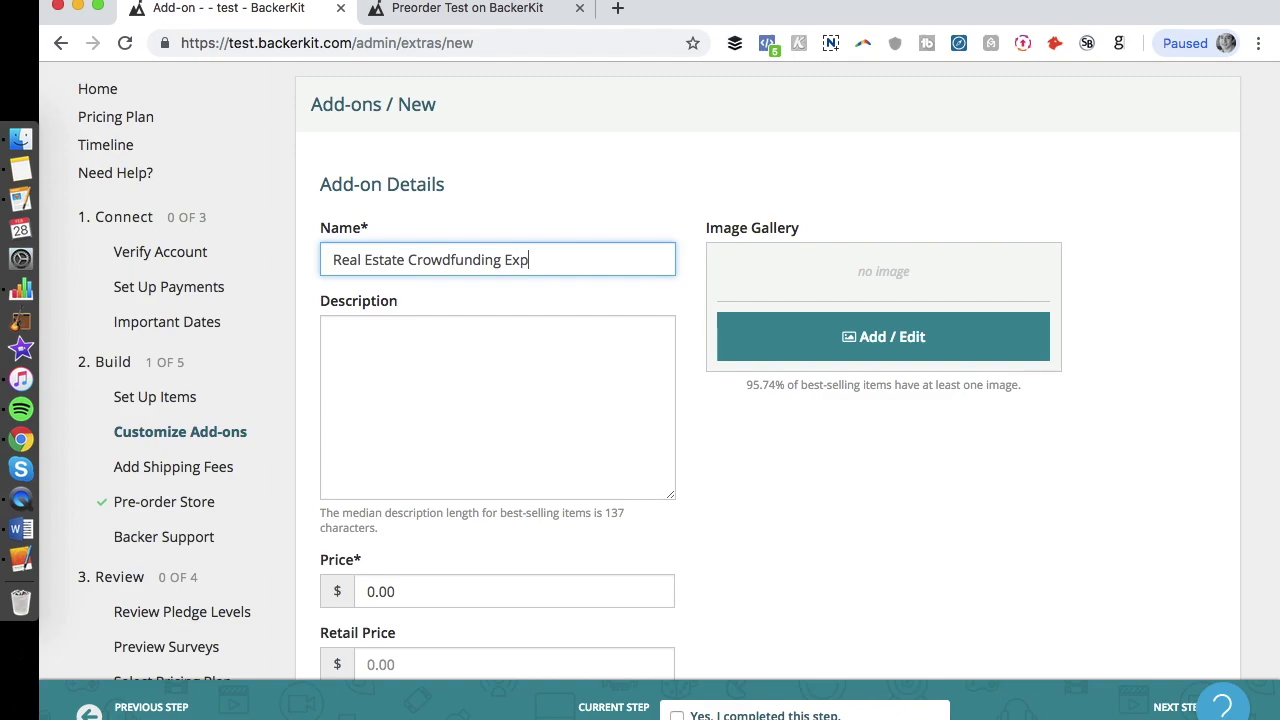
{"action": "left_click", "coordinate": [573, 403]}
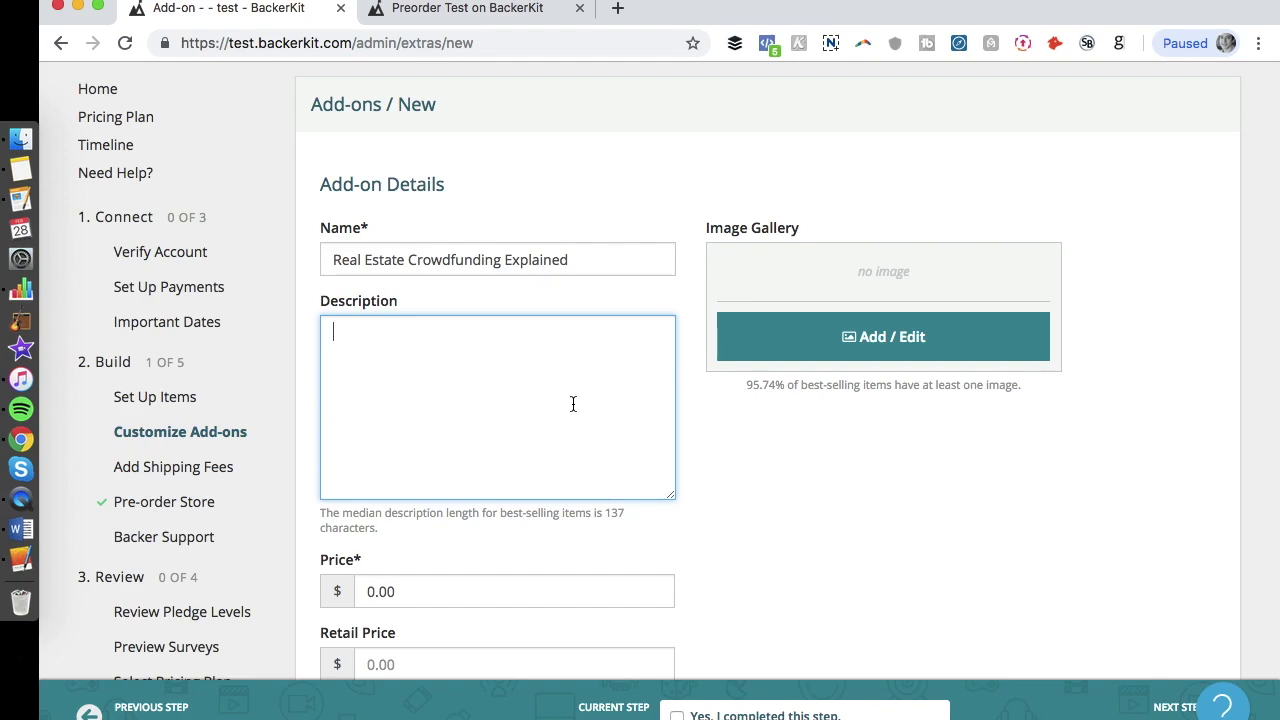
{"action": "type", "text": "How to raise mone"}
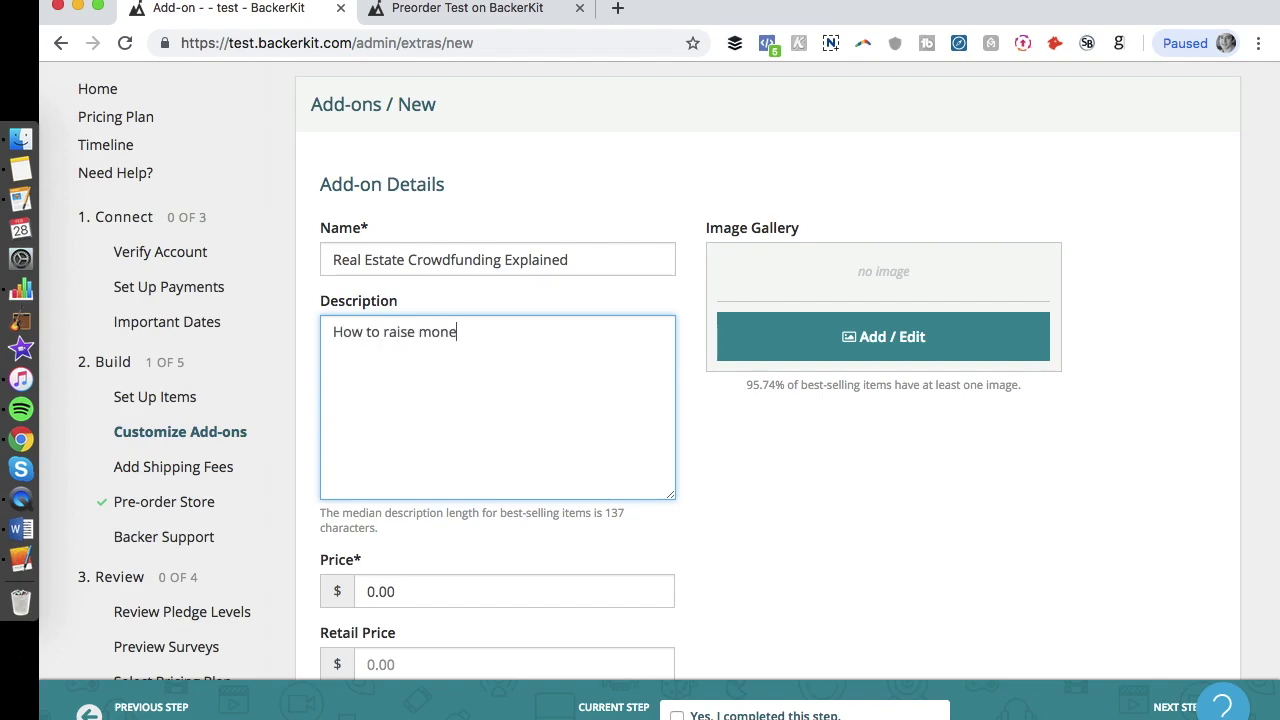
{"action": "type", "text": "y for your real estate with crowdfunding."}
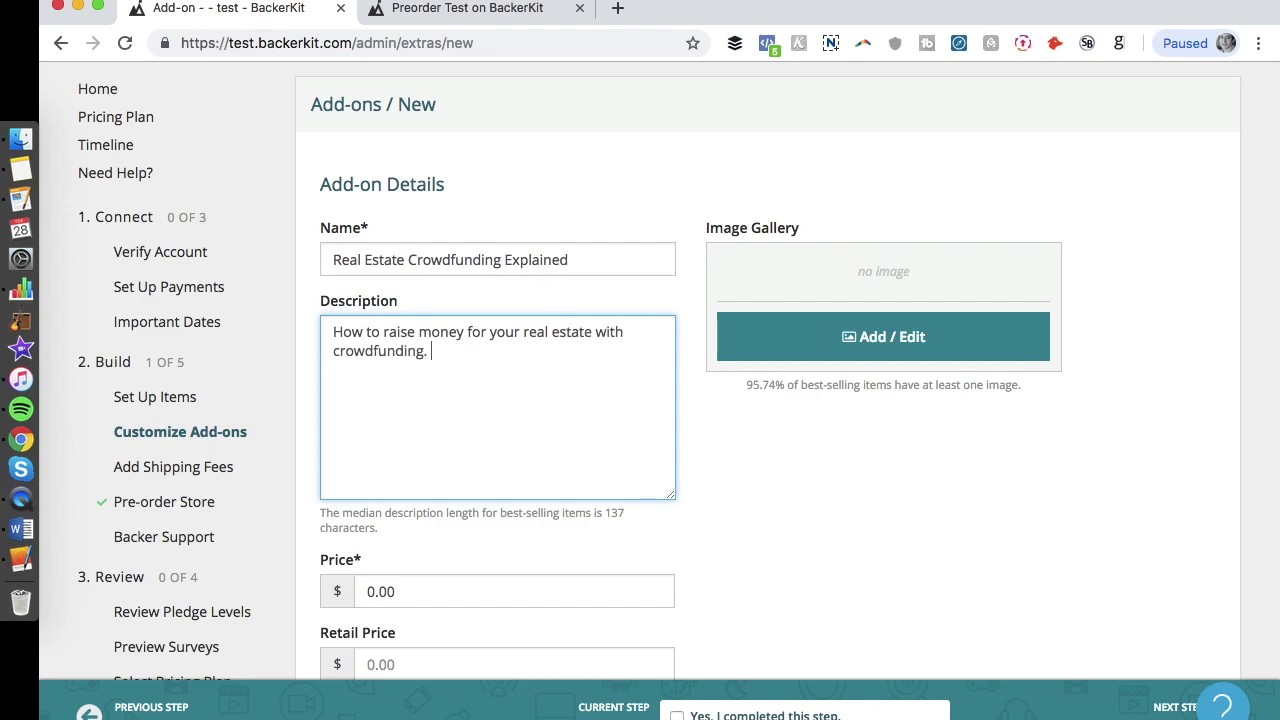
{"action": "left_click", "coordinate": [500, 9]}
{"action": "left_click", "coordinate": [493, 39]}
- Save the book cover from crowdcrux.com/realestate to the Desktop as 'real estate'
{"action": "type", "text": "crowdcrux.com"}
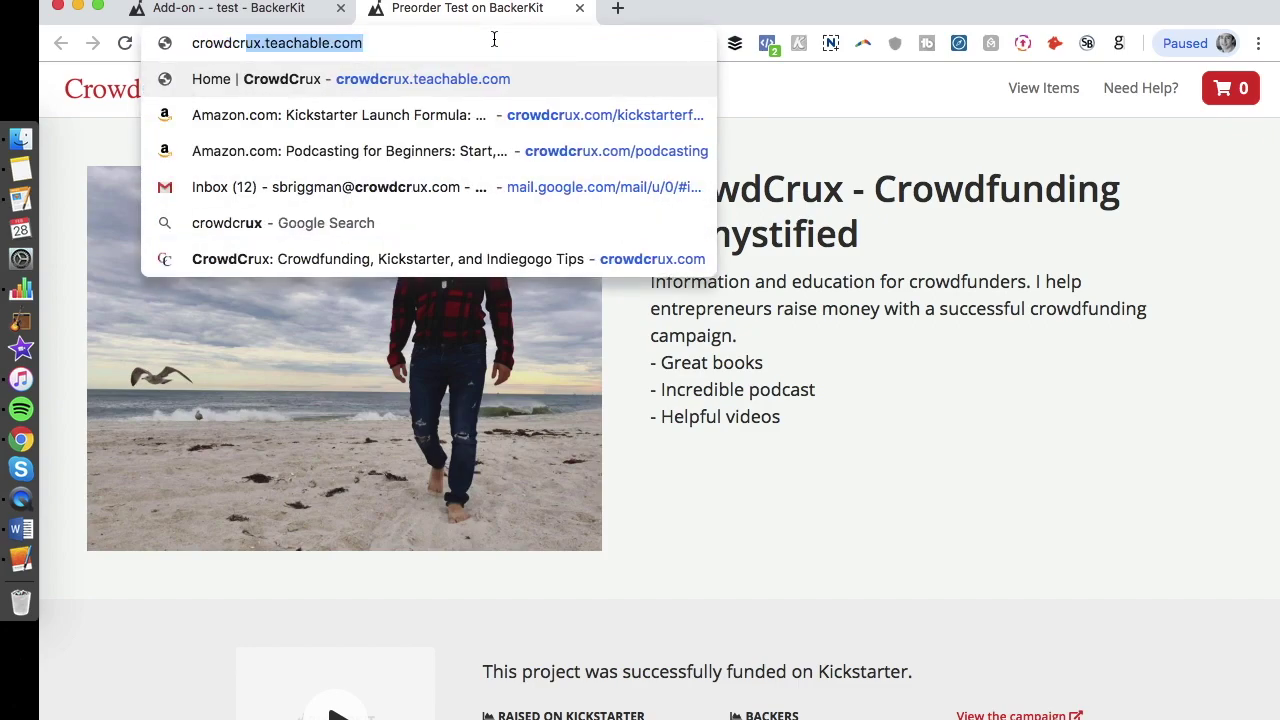
{"action": "type", "text": "/realestate"}
{"action": "key", "text": "Return"}
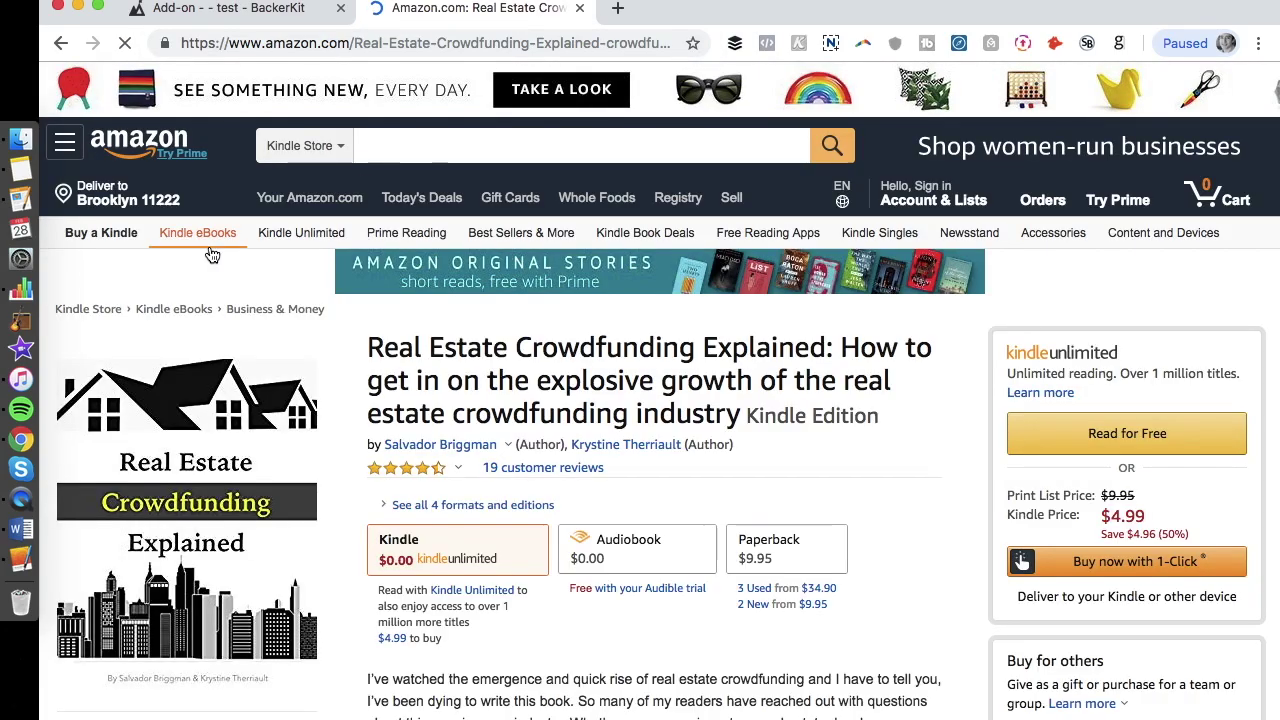
{"action": "scroll", "coordinate": [212, 255], "scroll_direction": "down", "scroll_amount": 2}
{"action": "right_click", "coordinate": [206, 388]}
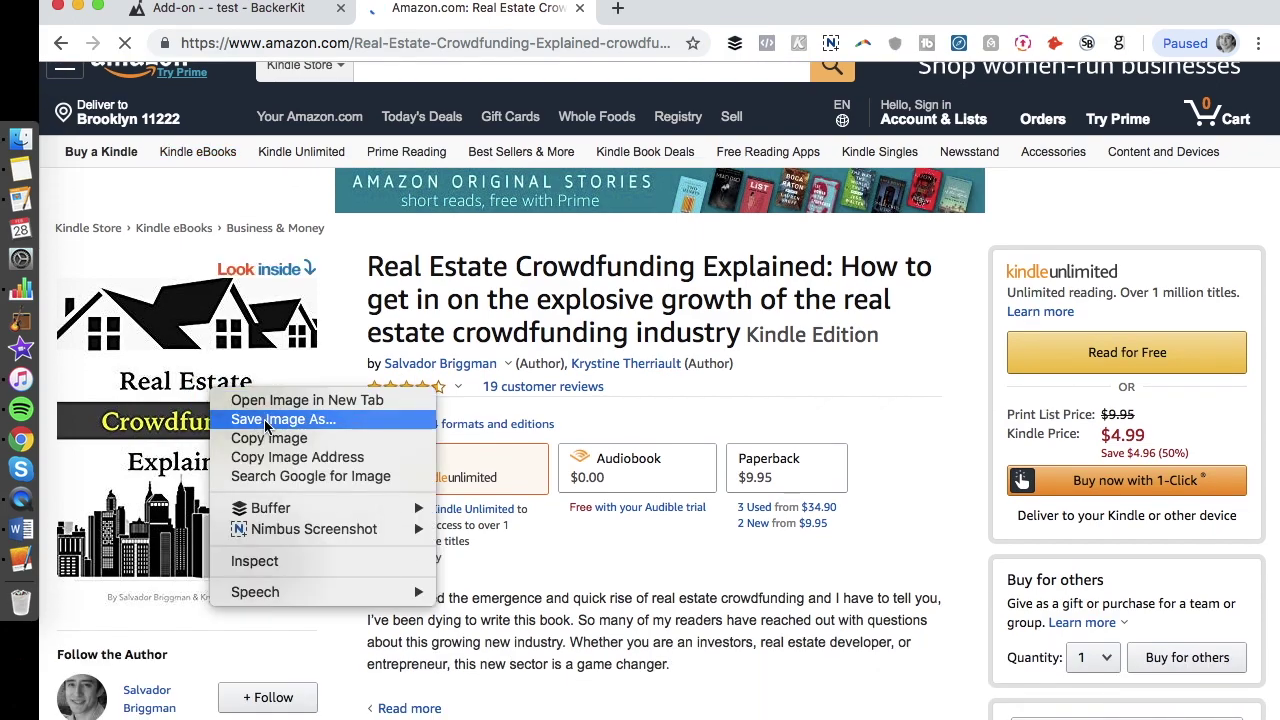
{"action": "left_click", "coordinate": [488, 362]}
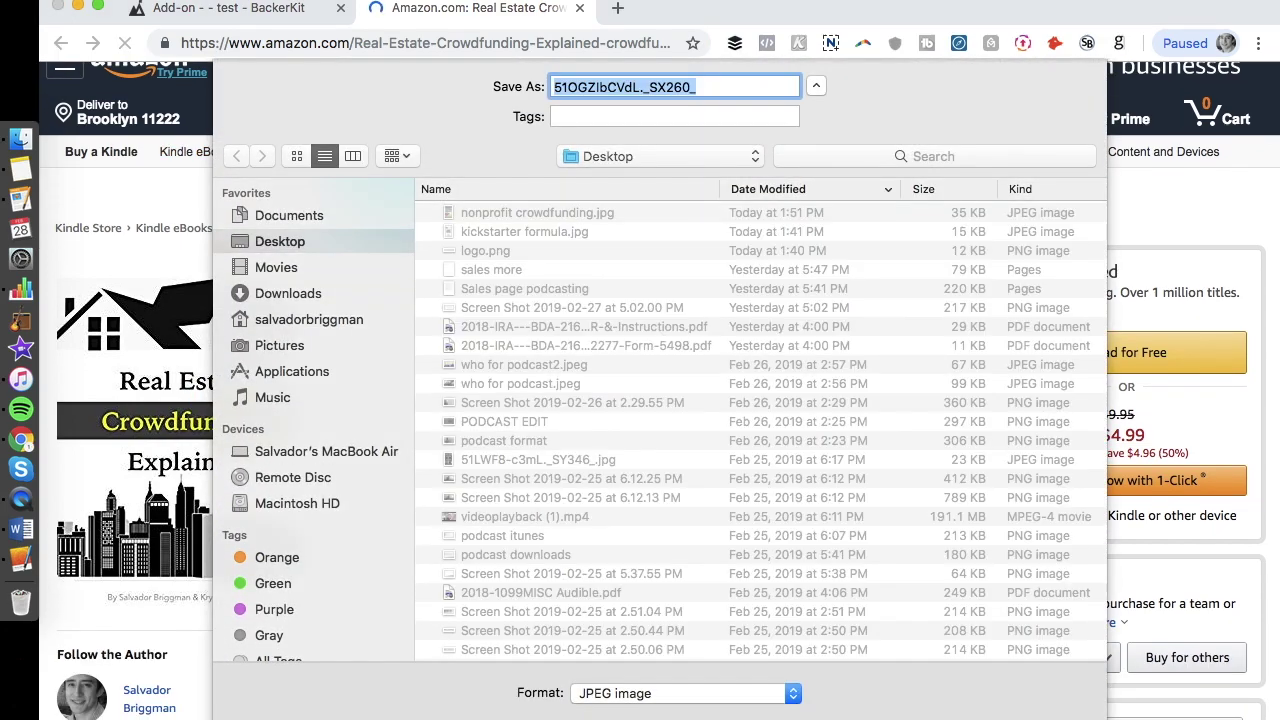
{"action": "type", "text": "real estate"}
{"action": "key", "text": "Return"}
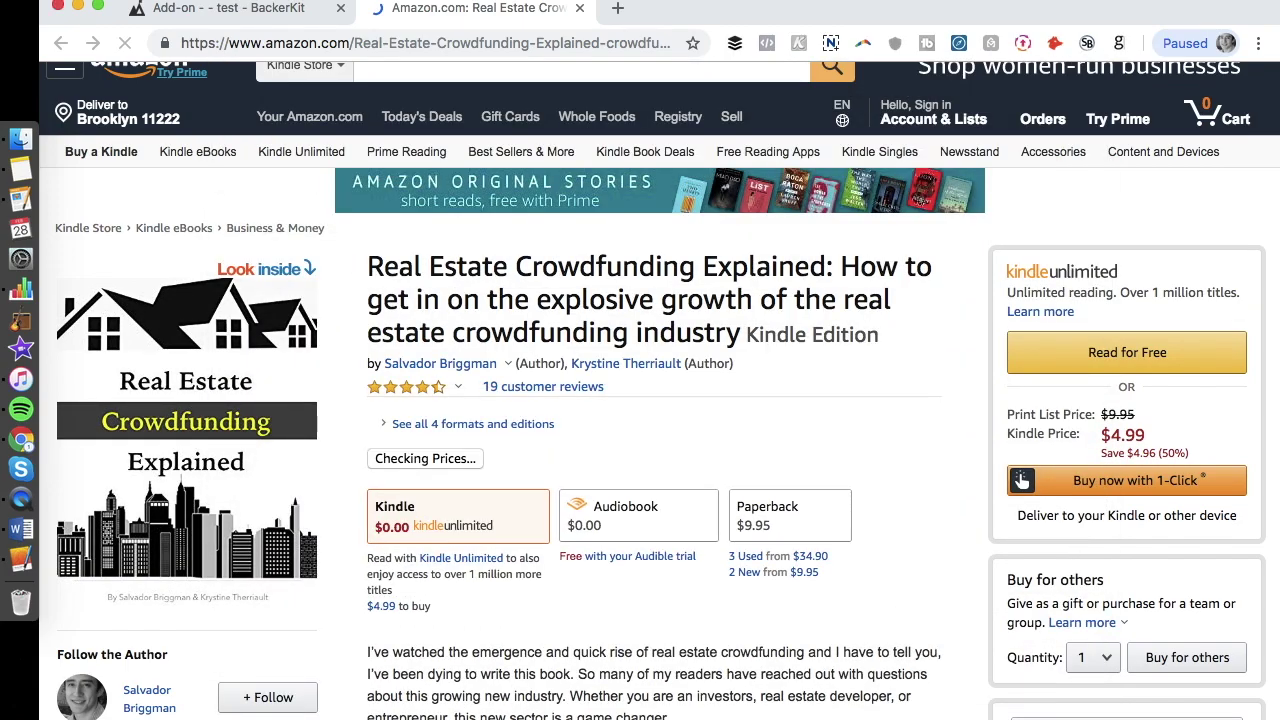
{"action": "scroll", "coordinate": [640, 400], "scroll_direction": "down", "scroll_amount": 3}
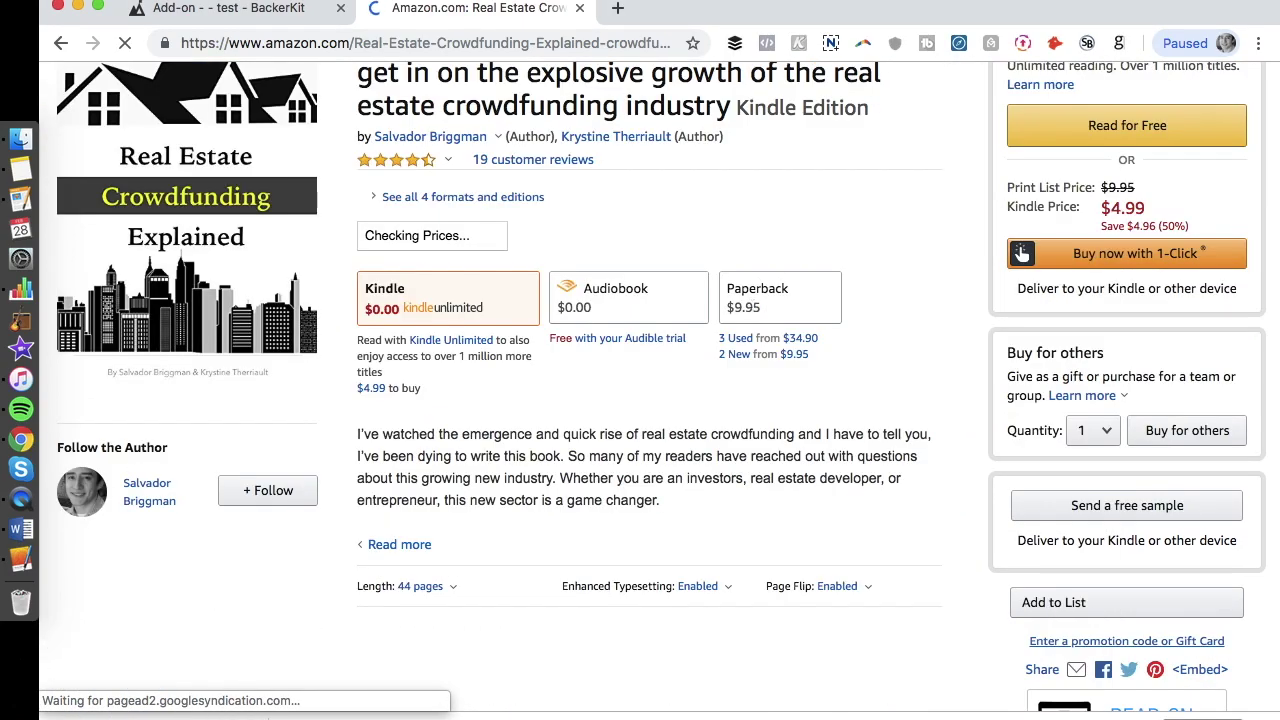
{"action": "left_click", "coordinate": [287, 12]}
- Upload 'real estate .jpg' from the Desktop as the add-on's gallery image
{"action": "scroll", "coordinate": [790, 300], "scroll_direction": "down", "scroll_amount": 2}
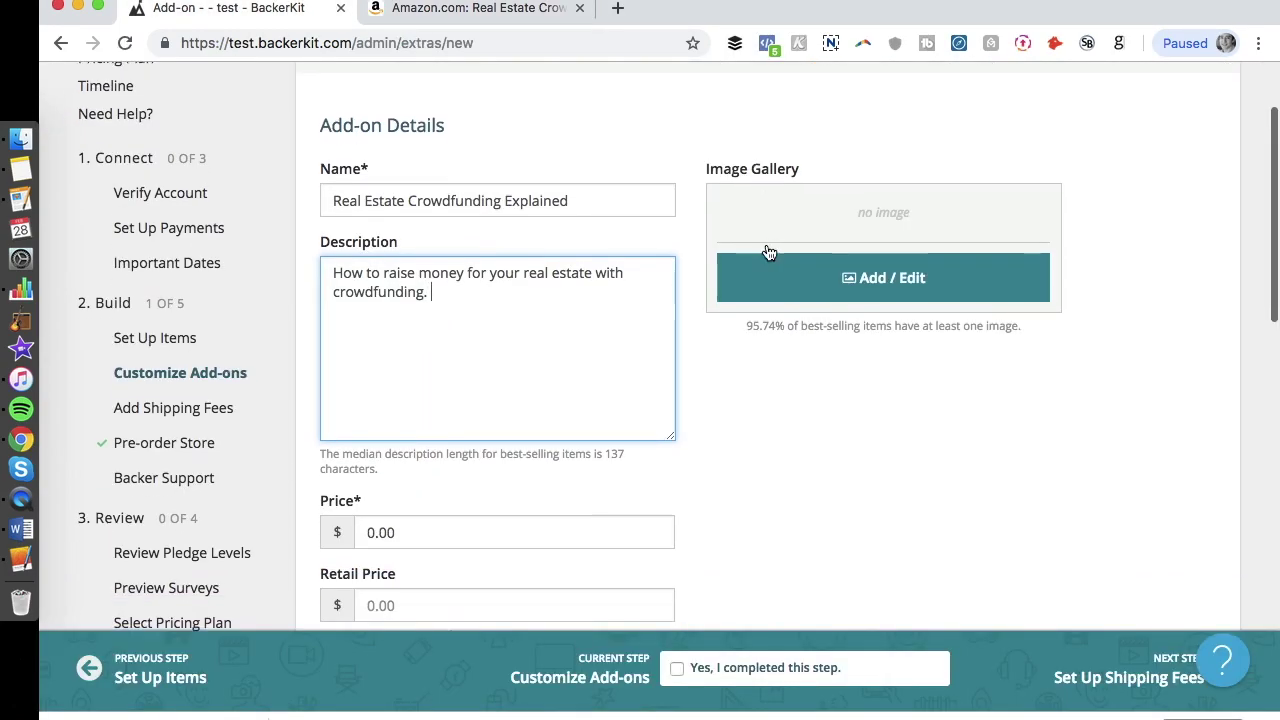
{"action": "left_click", "coordinate": [863, 277]}
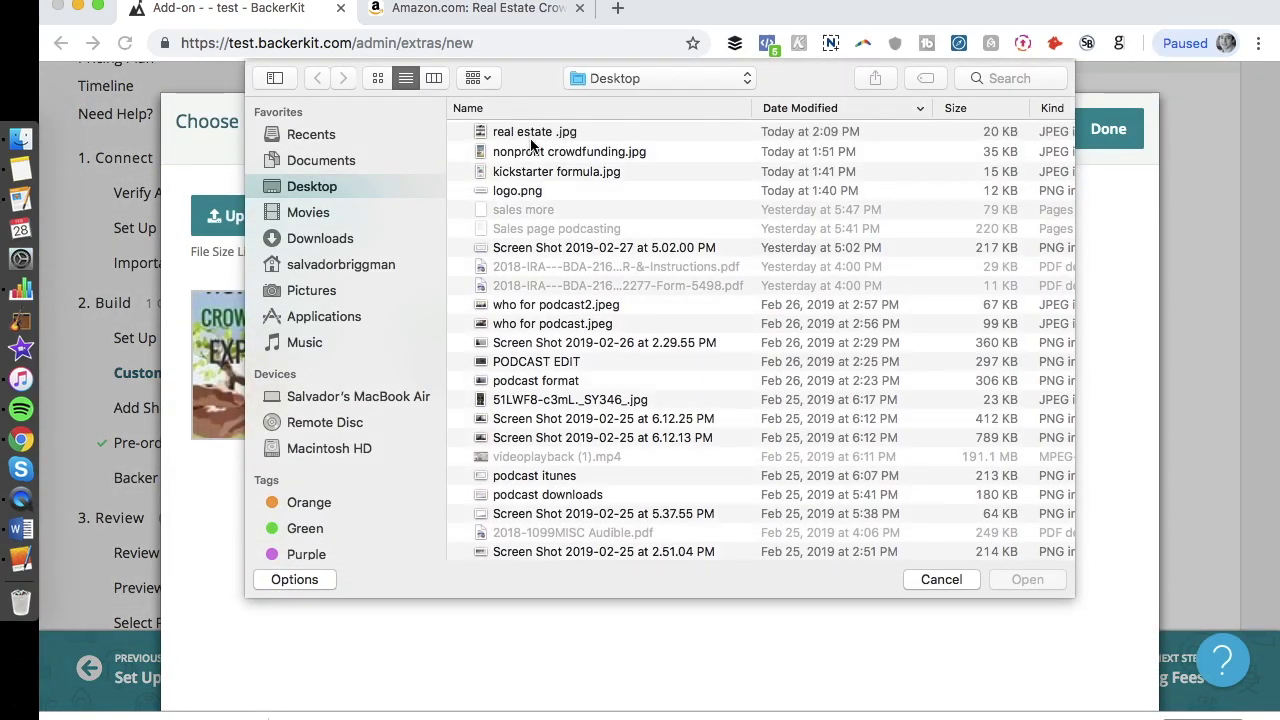
{"action": "left_click", "coordinate": [530, 135]}
{"action": "double_click", "coordinate": [530, 133]}
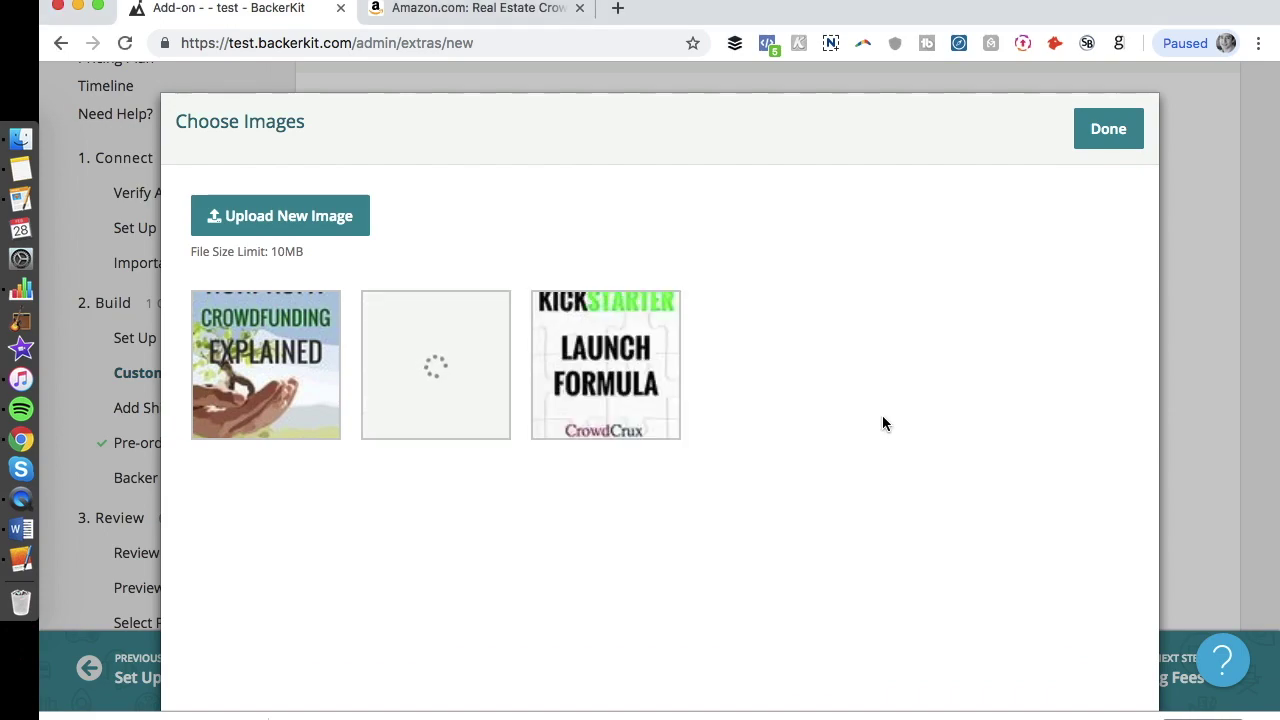
{"action": "left_click", "coordinate": [1103, 144]}
{"action": "scroll", "coordinate": [1123, 204], "scroll_direction": "down", "scroll_amount": 2}
{"action": "scroll", "coordinate": [724, 284], "scroll_direction": "down", "scroll_amount": 2}
{"action": "scroll", "coordinate": [724, 284], "scroll_direction": "up", "scroll_amount": 2}
{"action": "scroll", "coordinate": [724, 284], "scroll_direction": "down", "scroll_amount": 3}
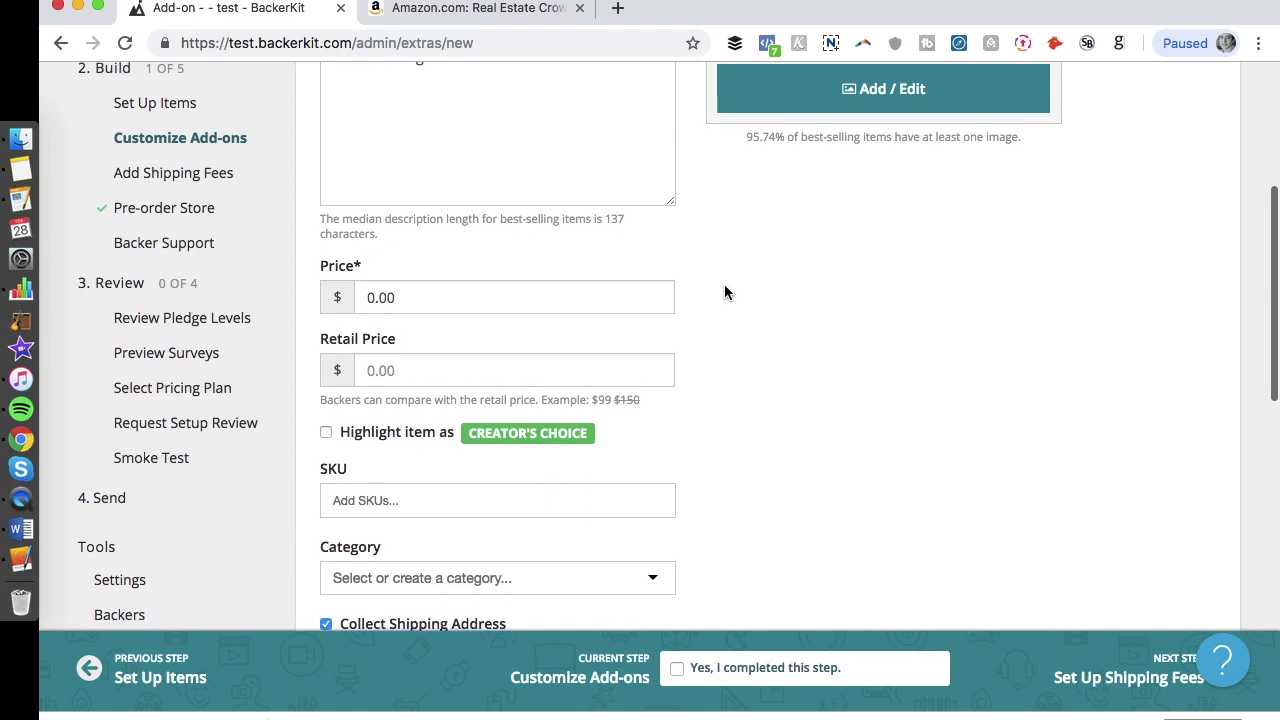
{"action": "scroll", "coordinate": [727, 292], "scroll_direction": "down", "scroll_amount": 1}
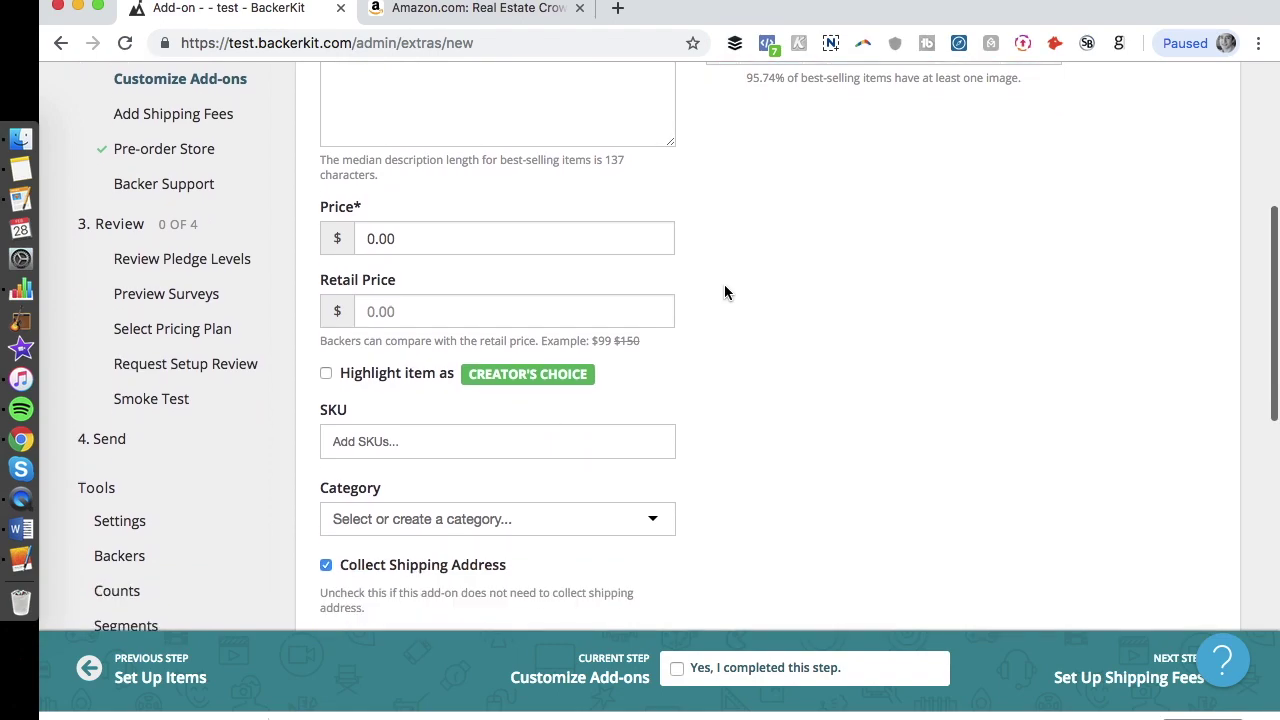
{"action": "left_click", "coordinate": [392, 239]}
- Price the add-on at $5.00 with a $9.95 retail price, as checked on Amazon
{"action": "left_click", "coordinate": [430, 10]}
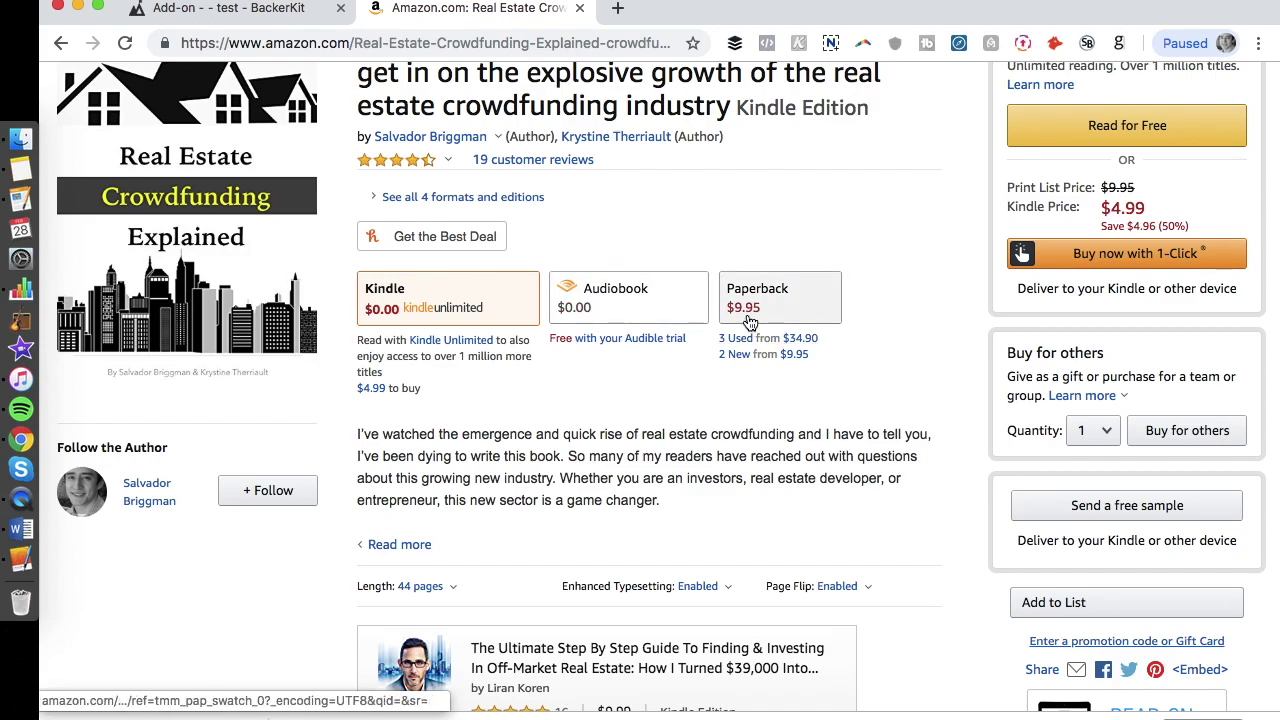
{"action": "left_click", "coordinate": [268, 12]}
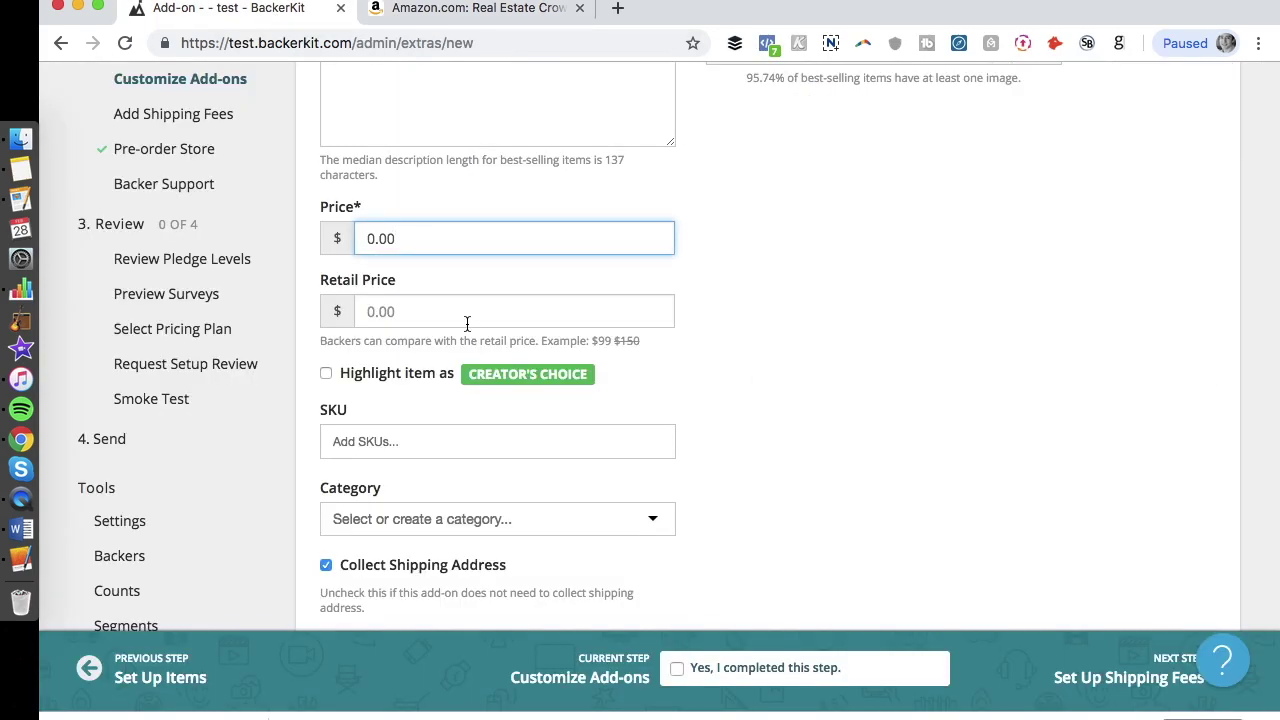
{"action": "key", "text": "BackSpace"}
{"action": "type", "text": "4"}
{"action": "left_click", "coordinate": [429, 316]}
{"action": "type", "text": "9.95"}
{"action": "left_click", "coordinate": [790, 344]}
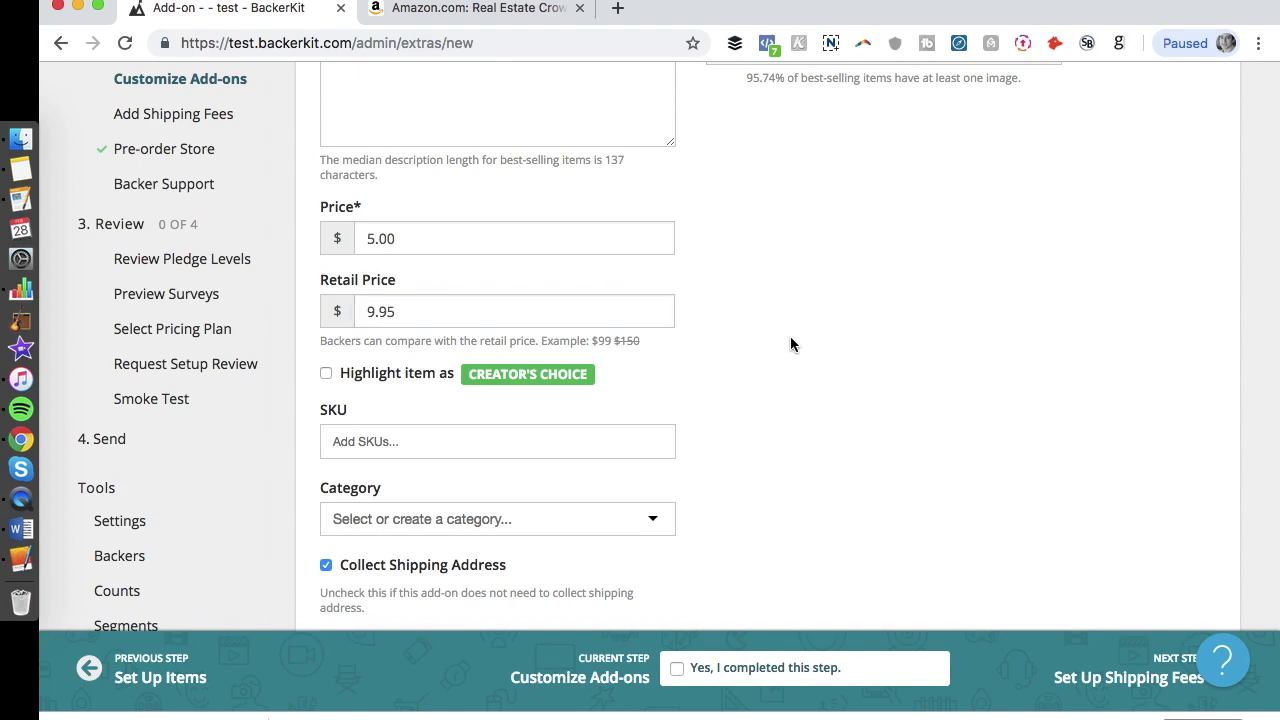
- Highlight the add-on as a Creator's Choice item
{"action": "scroll", "coordinate": [790, 344], "scroll_direction": "down", "scroll_amount": 3}
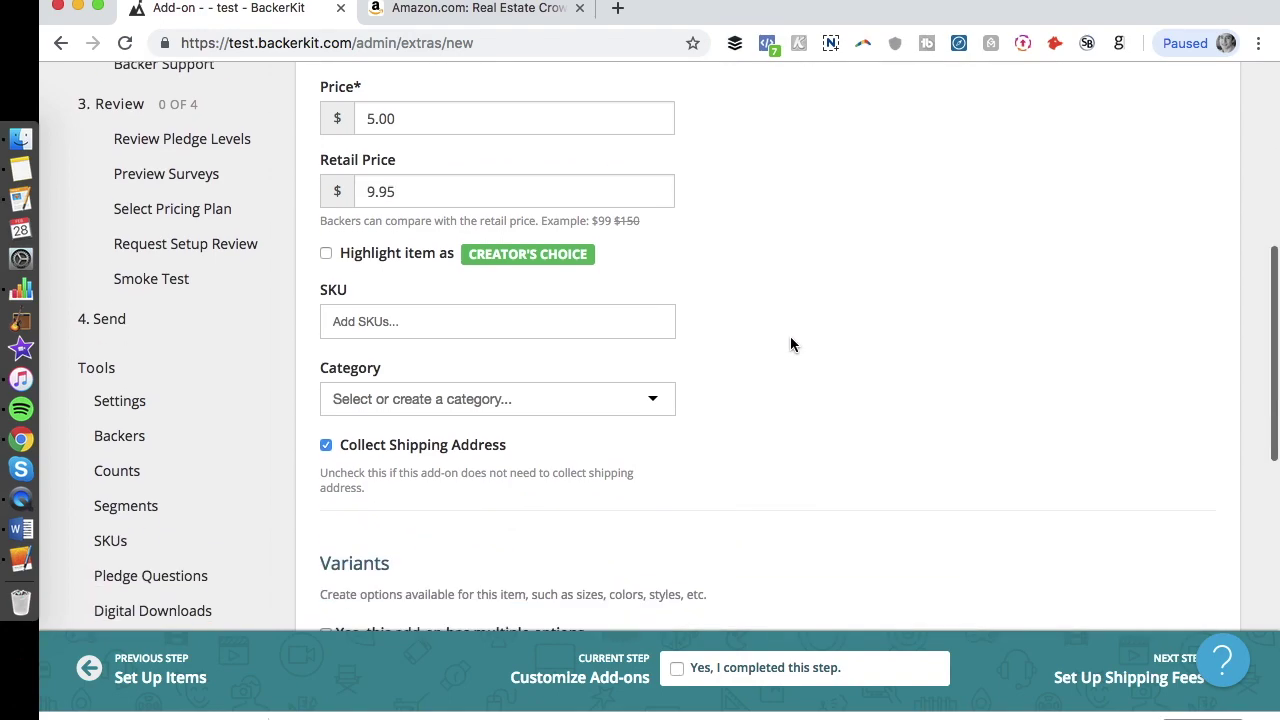
{"action": "left_click", "coordinate": [327, 254]}
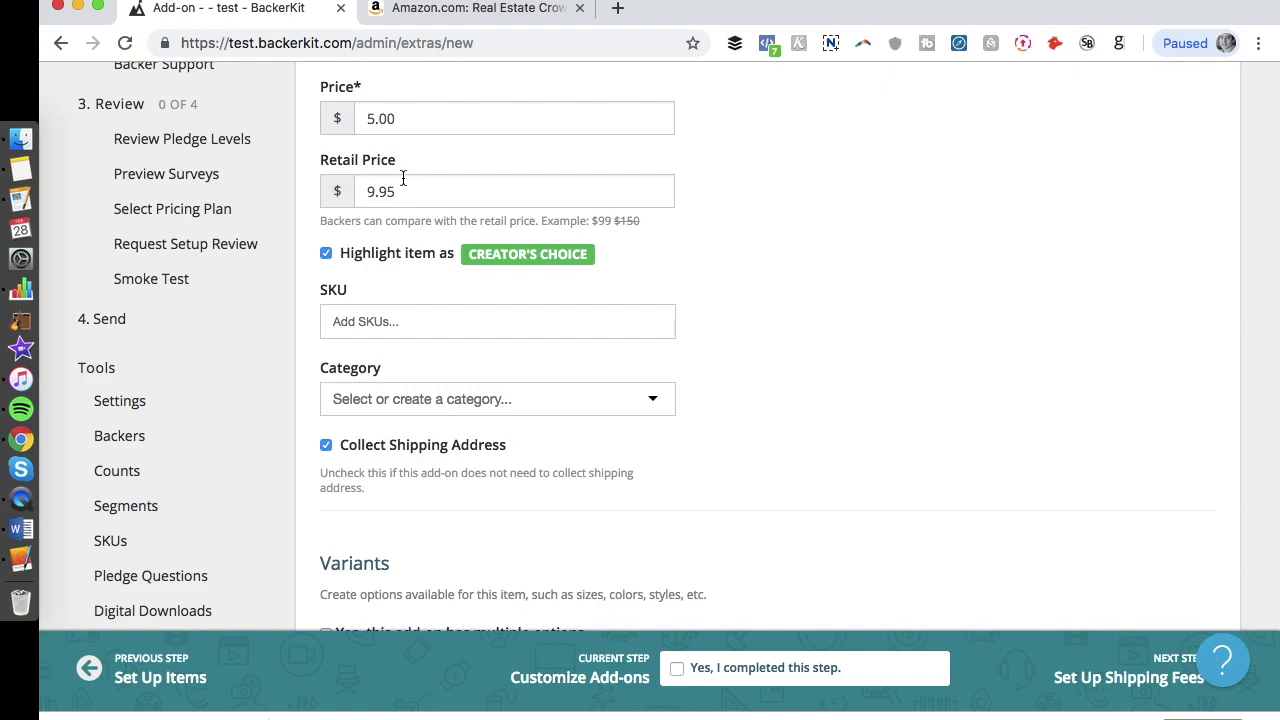
{"action": "scroll", "coordinate": [410, 178], "scroll_direction": "down", "scroll_amount": 2}
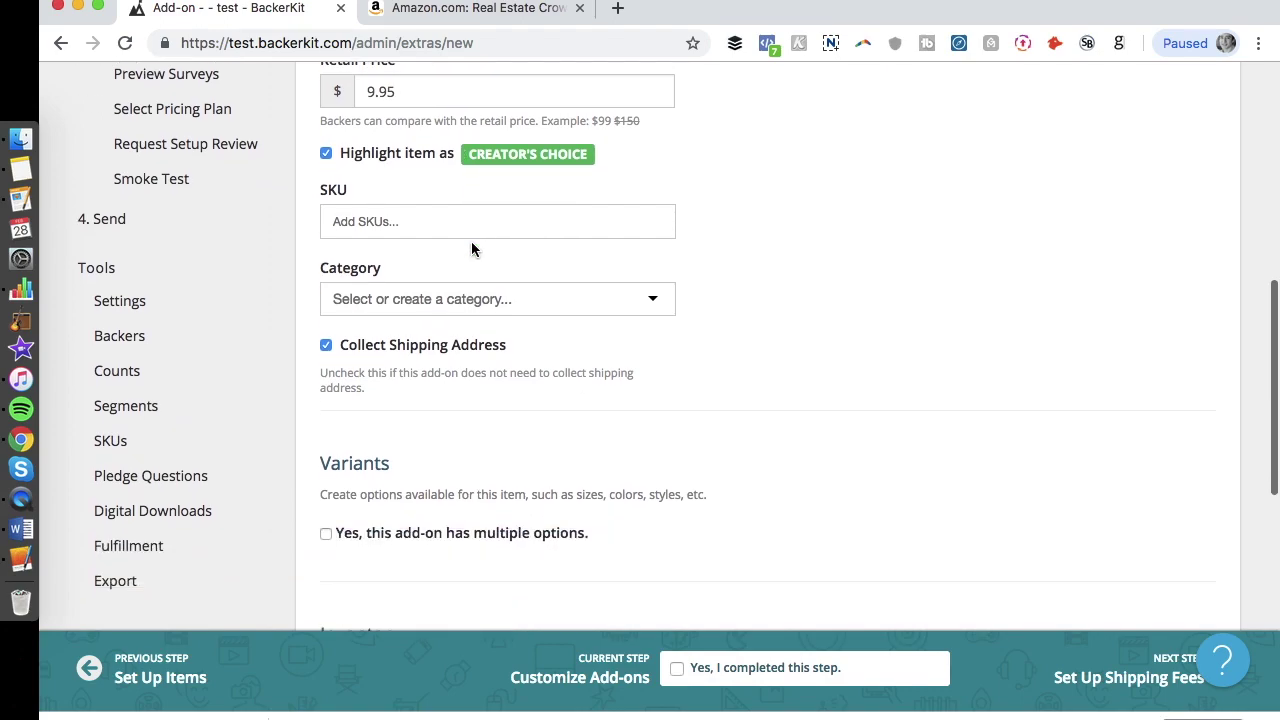
{"action": "scroll", "coordinate": [334, 195], "scroll_direction": "down", "scroll_amount": 1}
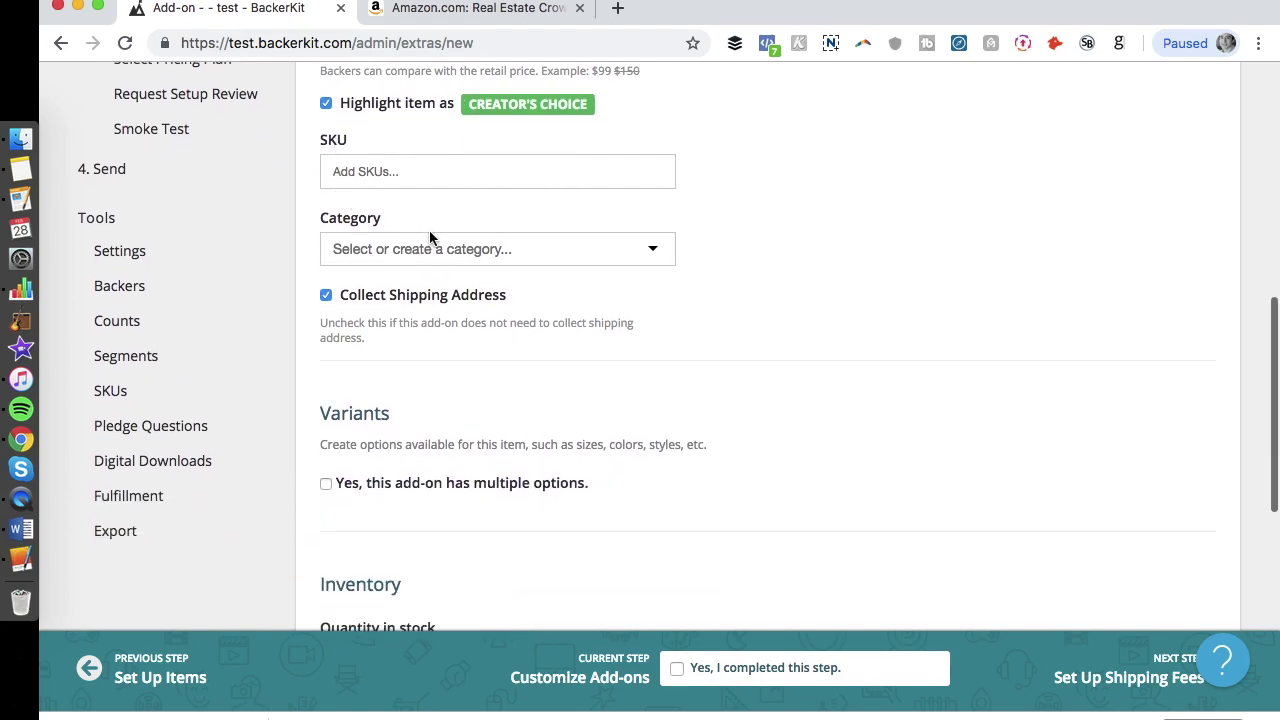
- File the add-on under the Books category
{"action": "left_click", "coordinate": [437, 249]}
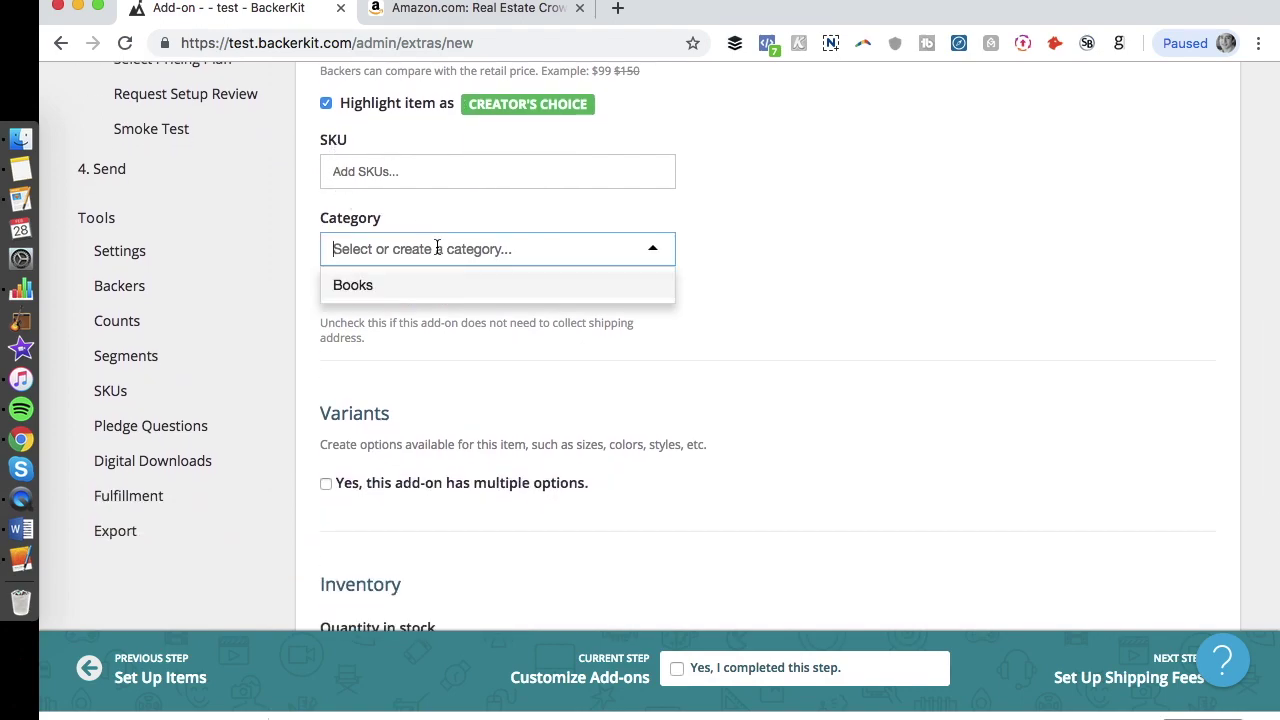
{"action": "left_click", "coordinate": [393, 291]}
{"action": "scroll", "coordinate": [517, 268], "scroll_direction": "down", "scroll_amount": 2}
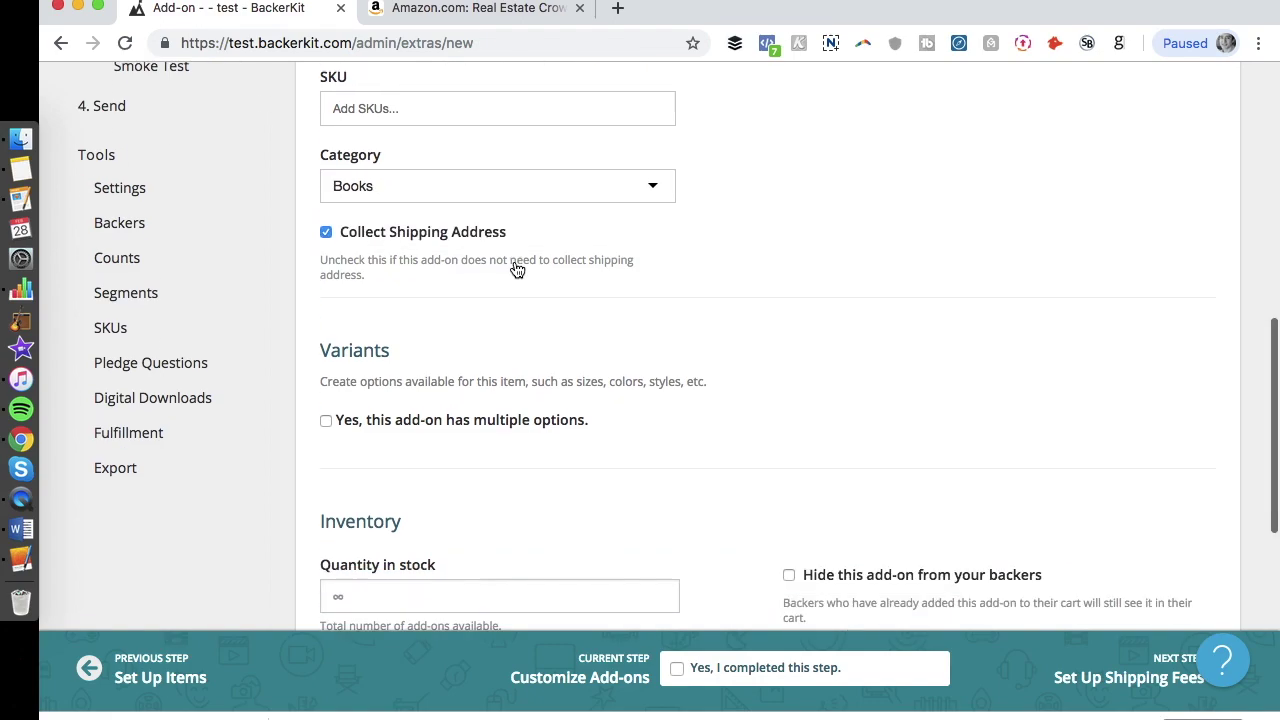
{"action": "scroll", "coordinate": [408, 238], "scroll_direction": "down", "scroll_amount": 2}
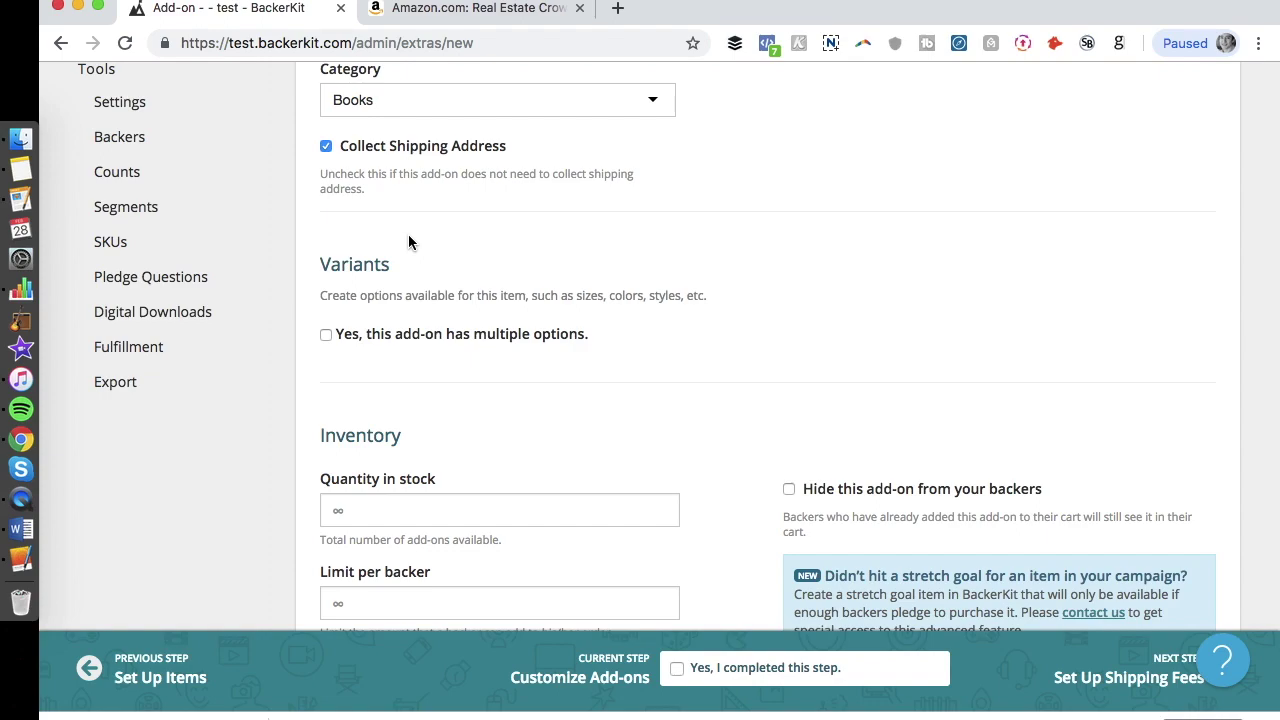
{"action": "scroll", "coordinate": [408, 241], "scroll_direction": "down", "scroll_amount": 5}
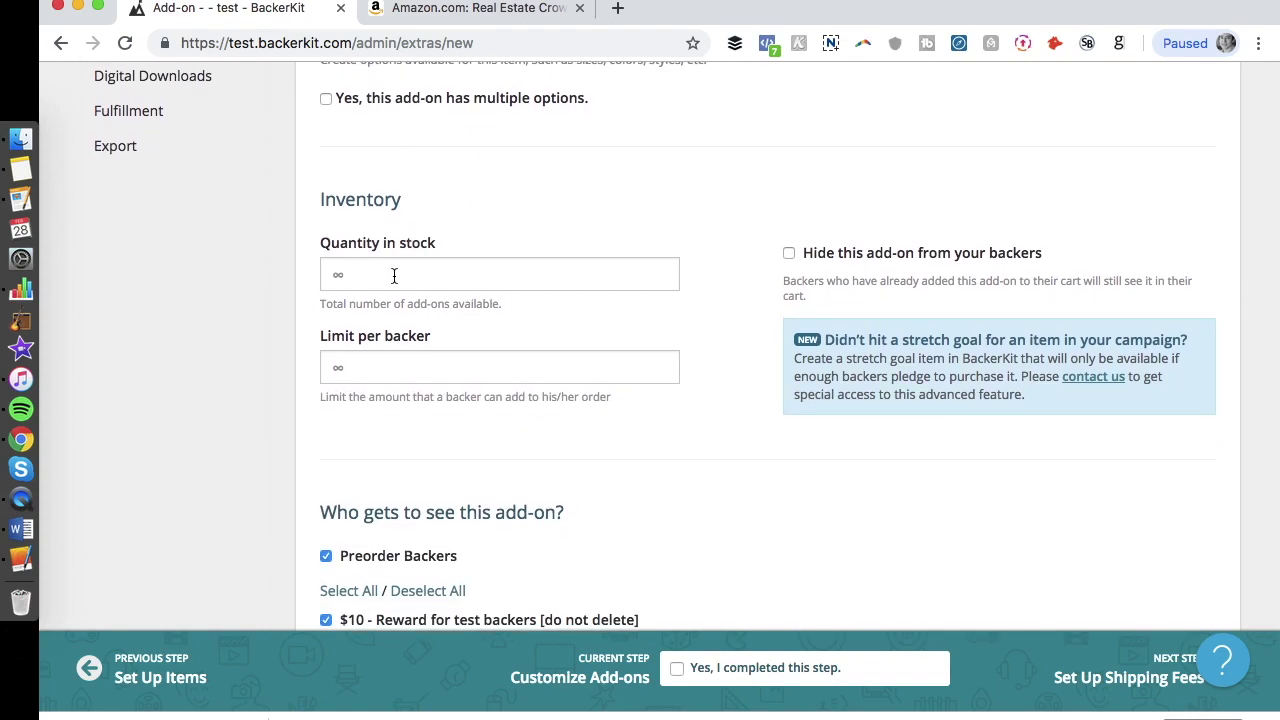
- Set 50 in stock and a limit of 1 per backer, then save the add-on
{"action": "left_click", "coordinate": [394, 276]}
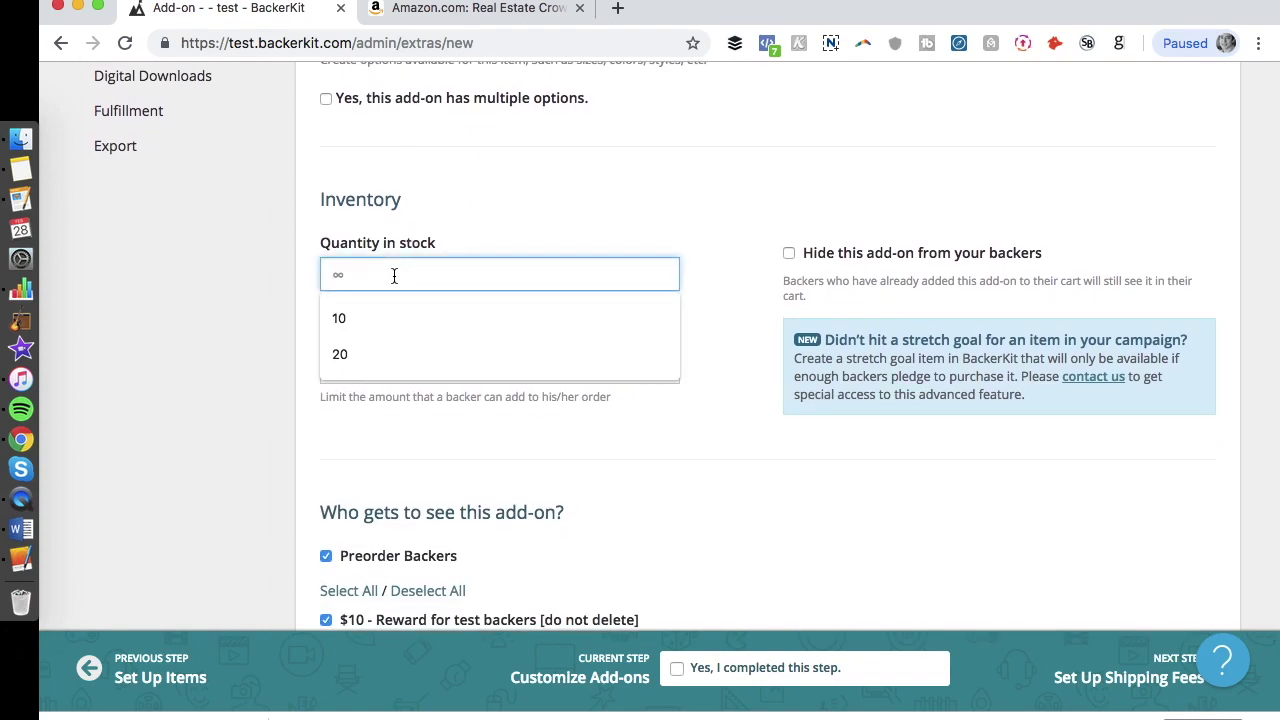
{"action": "type", "text": "50"}
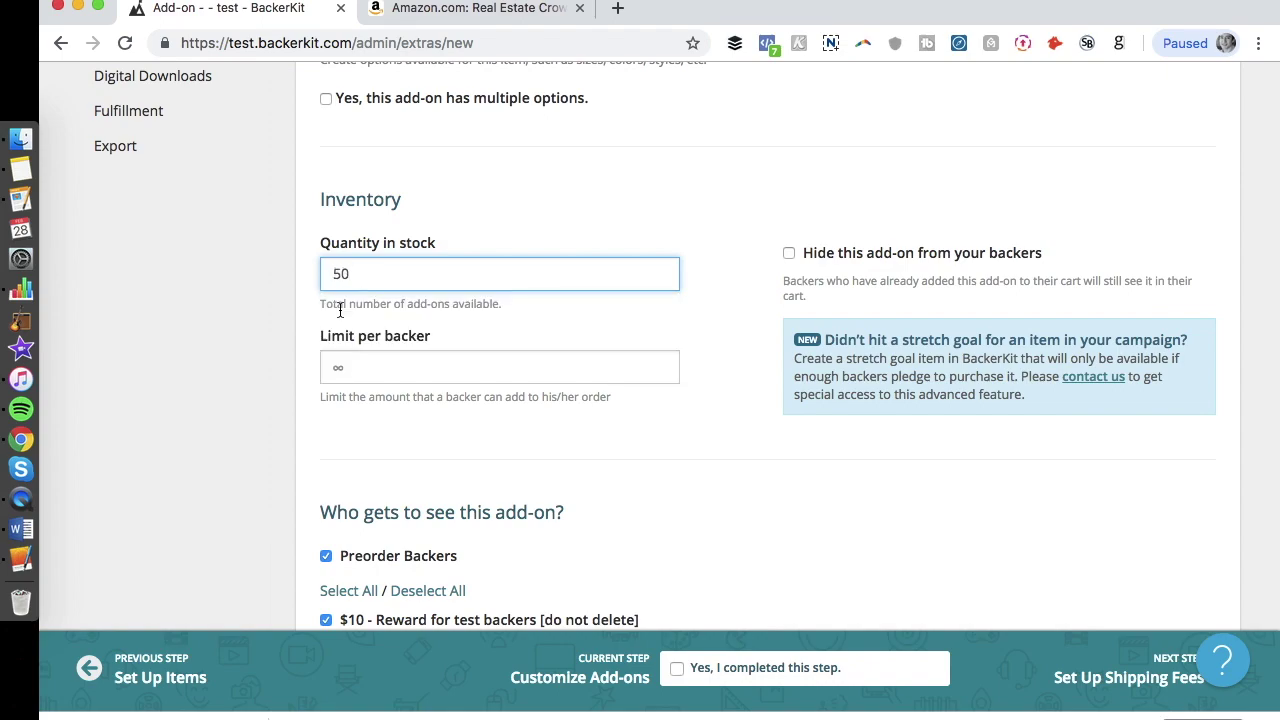
{"action": "left_click", "coordinate": [370, 366]}
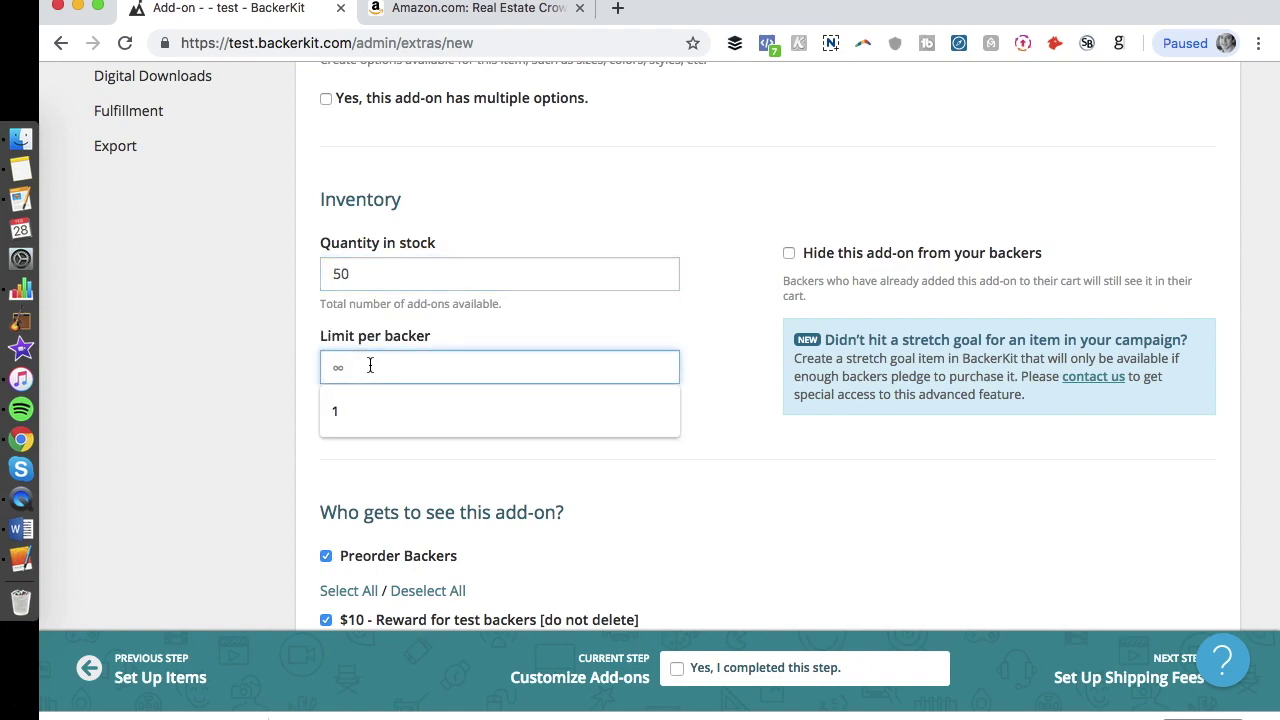
{"action": "type", "text": "1"}
{"action": "left_click", "coordinate": [258, 340]}
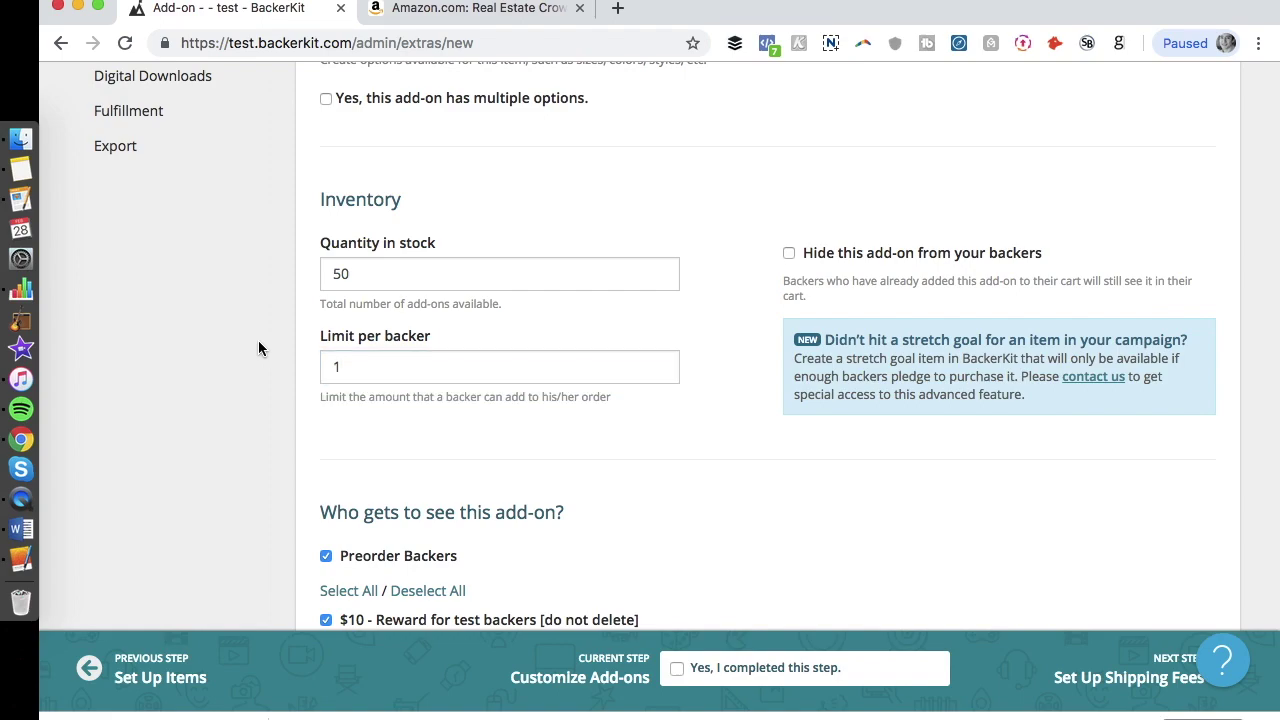
{"action": "scroll", "coordinate": [281, 477], "scroll_direction": "down", "scroll_amount": 2}
{"action": "scroll", "coordinate": [281, 485], "scroll_direction": "down", "scroll_amount": 1}
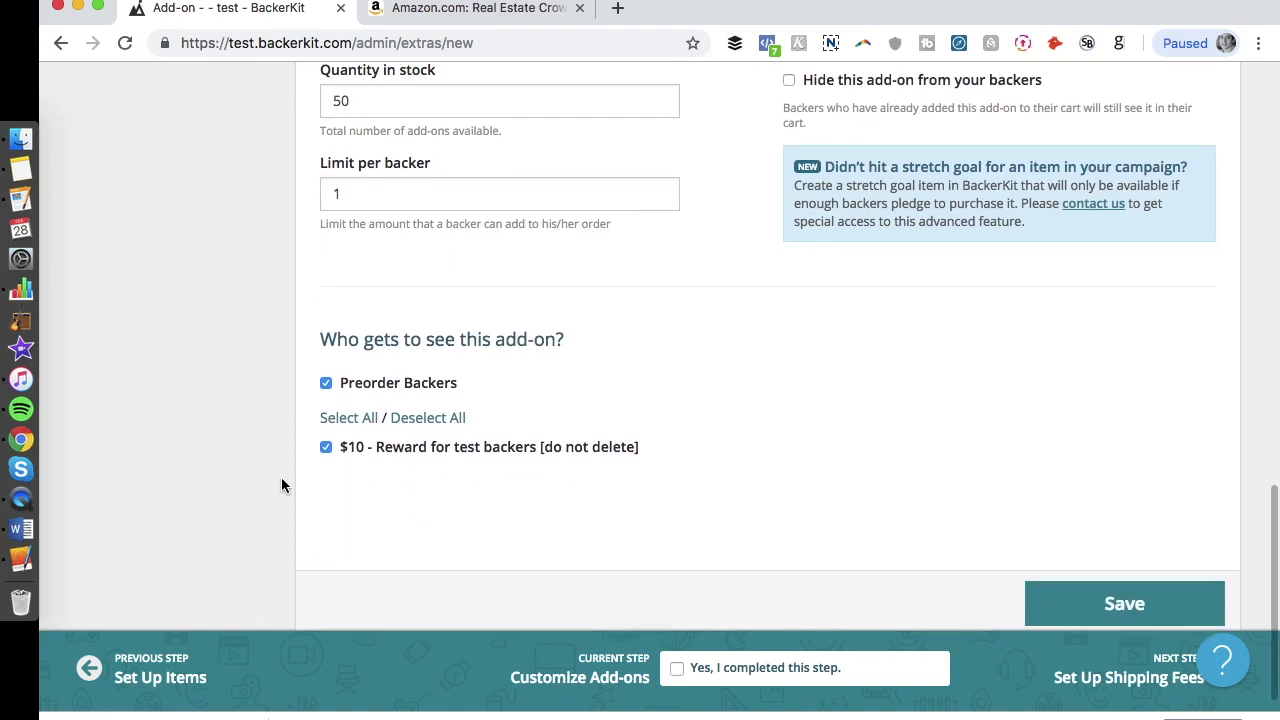
{"action": "scroll", "coordinate": [471, 372], "scroll_direction": "up", "scroll_amount": 2}
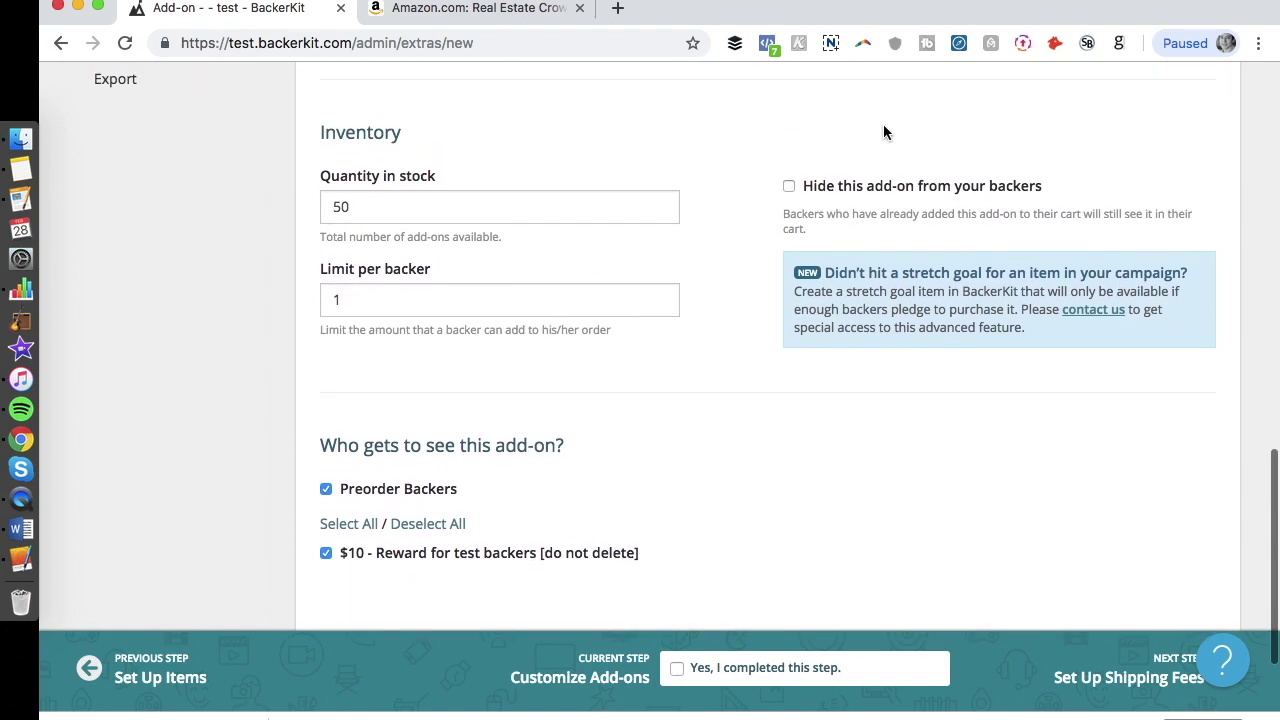
{"action": "scroll", "coordinate": [922, 207], "scroll_direction": "down", "scroll_amount": 3}
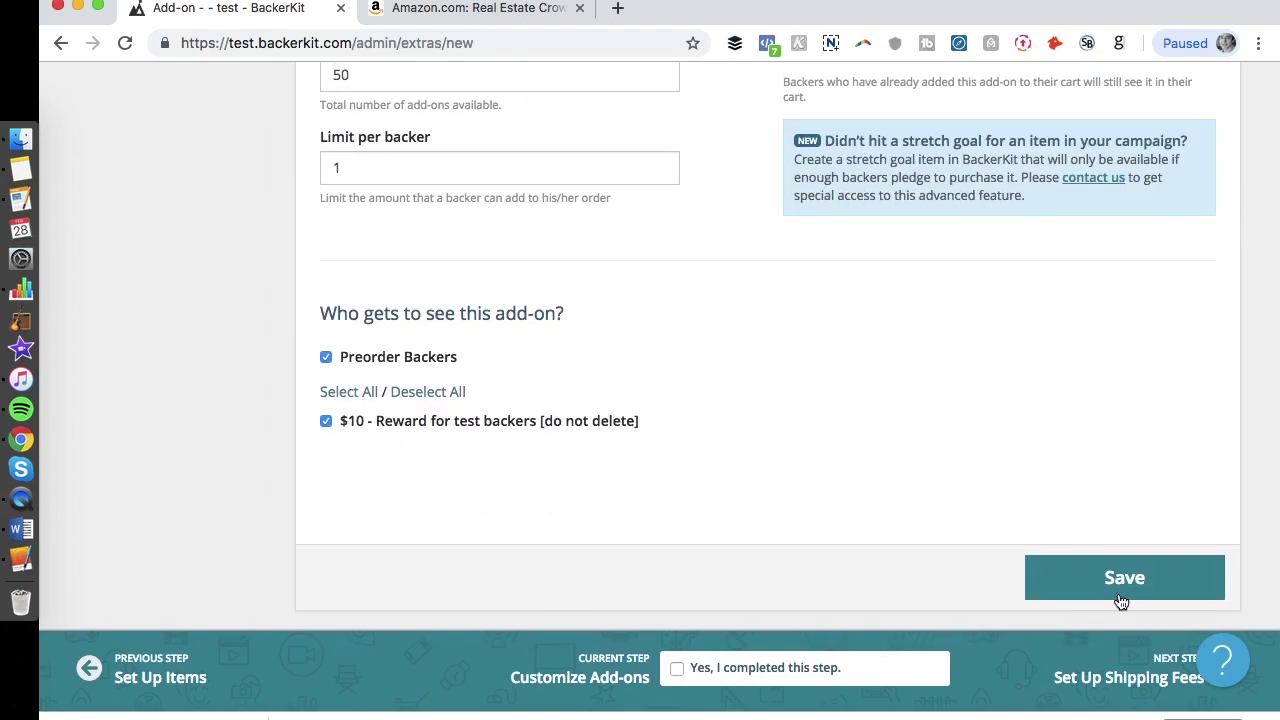
{"action": "left_click", "coordinate": [1123, 583]}
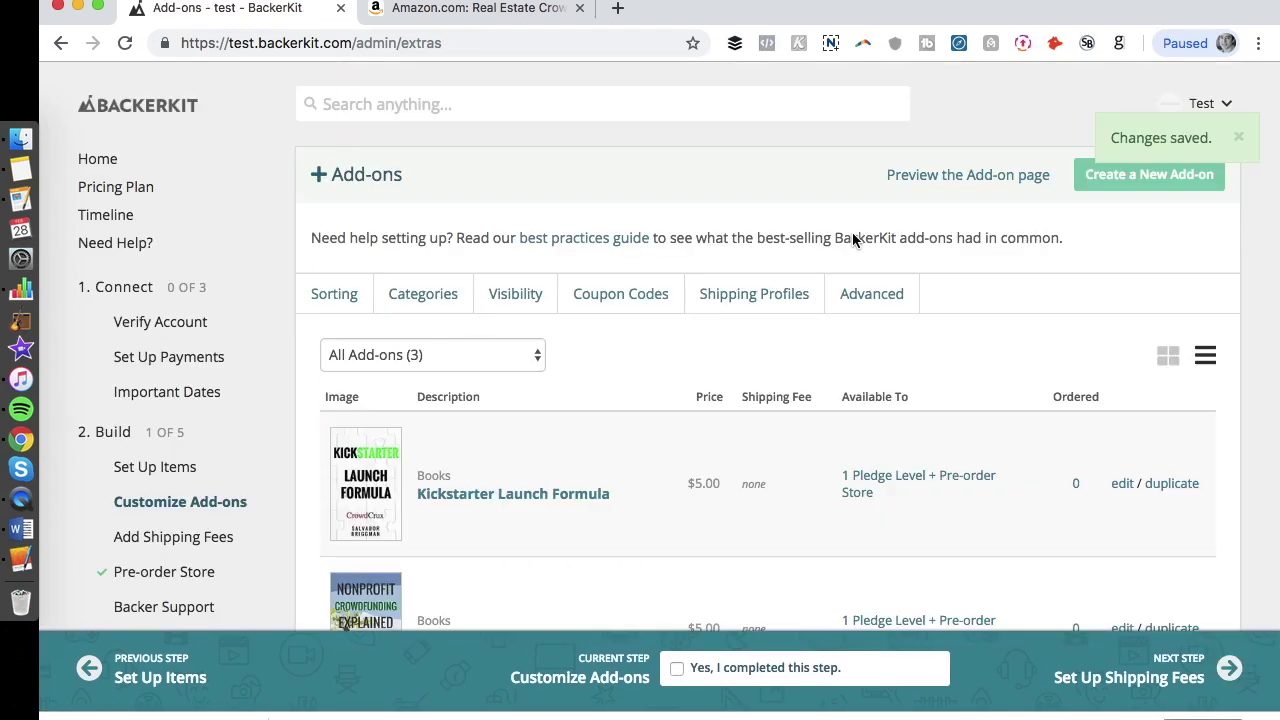
- Check the three add-ons and Coupon Codes, then view the live pre-order store in a new tab
{"action": "scroll", "coordinate": [675, 378], "scroll_direction": "down", "scroll_amount": 5}
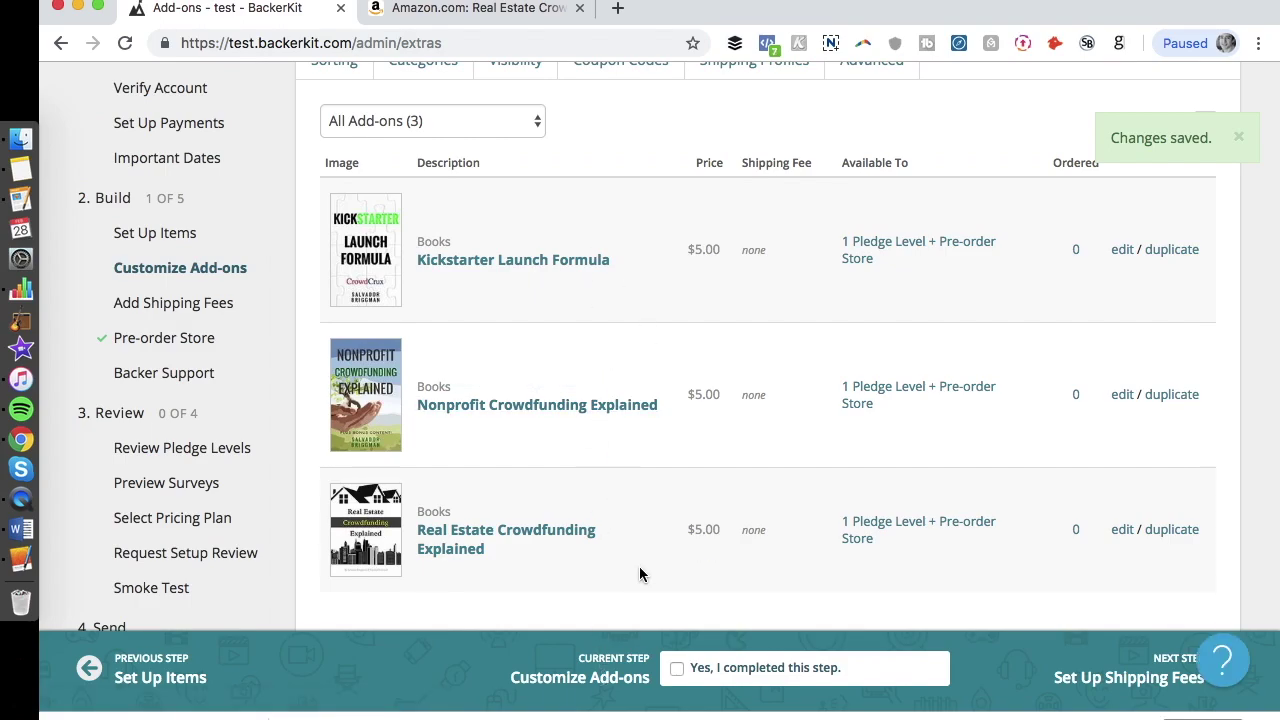
{"action": "scroll", "coordinate": [648, 398], "scroll_direction": "up", "scroll_amount": 5}
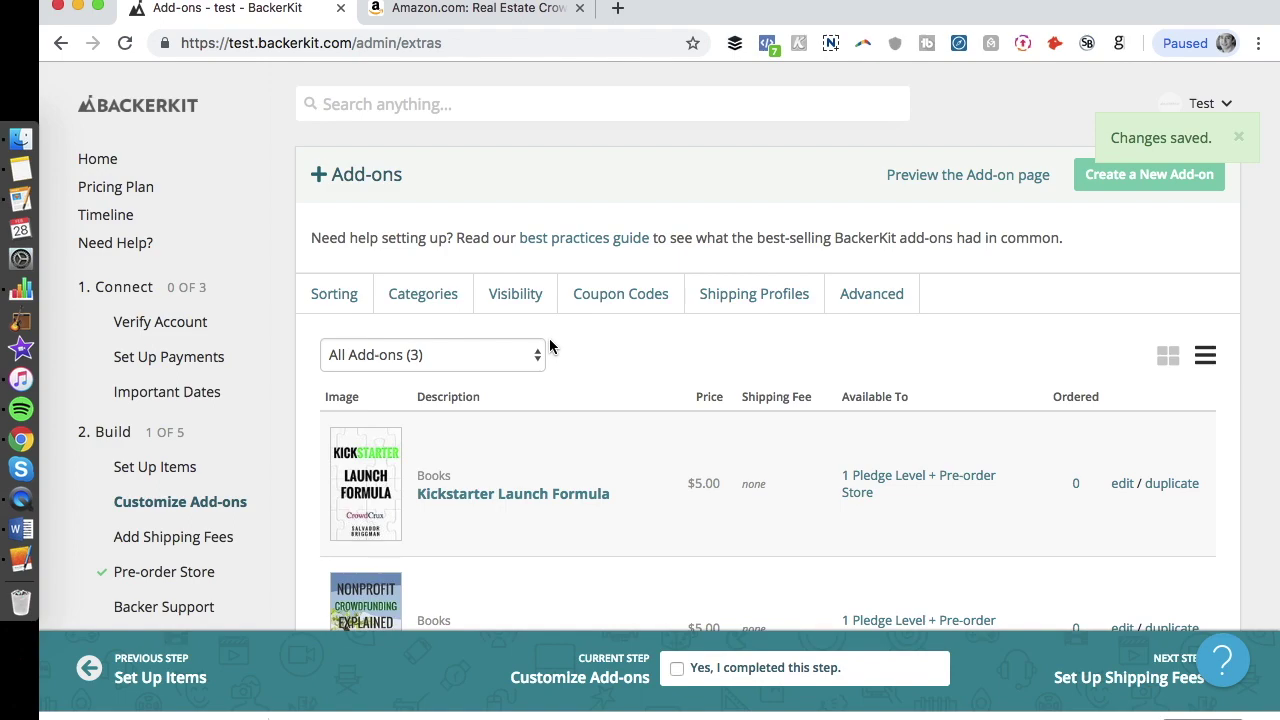
{"action": "left_click", "coordinate": [609, 292]}
{"action": "scroll", "coordinate": [611, 293], "scroll_direction": "down", "scroll_amount": 1}
{"action": "scroll", "coordinate": [611, 293], "scroll_direction": "up", "scroll_amount": 1}
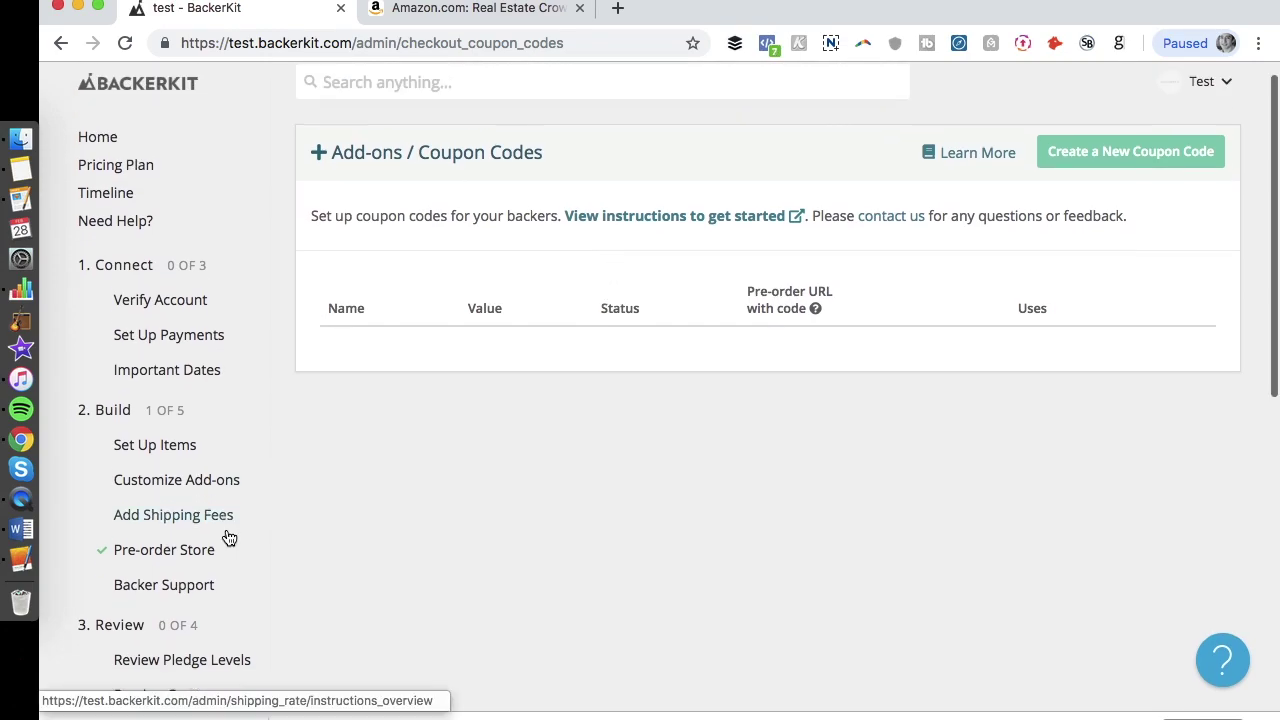
{"action": "scroll", "coordinate": [228, 538], "scroll_direction": "down", "scroll_amount": 1}
{"action": "left_click", "coordinate": [189, 536]}
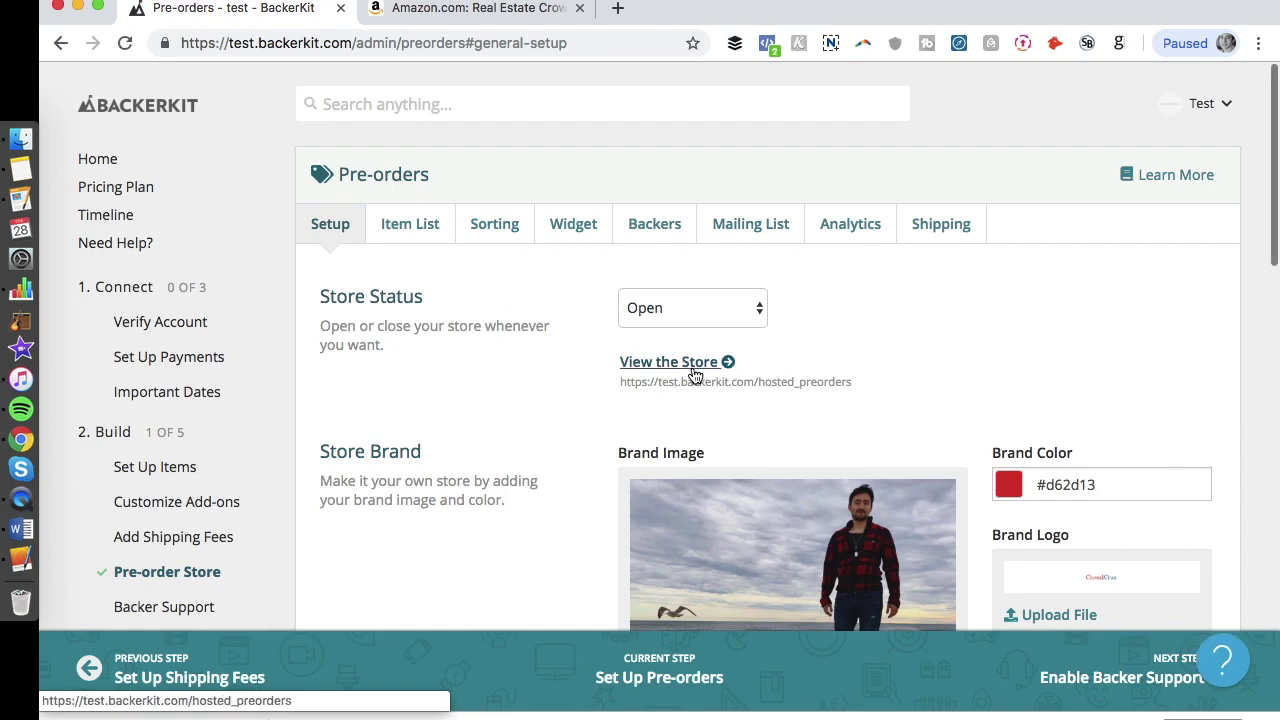
{"action": "left_click", "coordinate": [690, 372]}
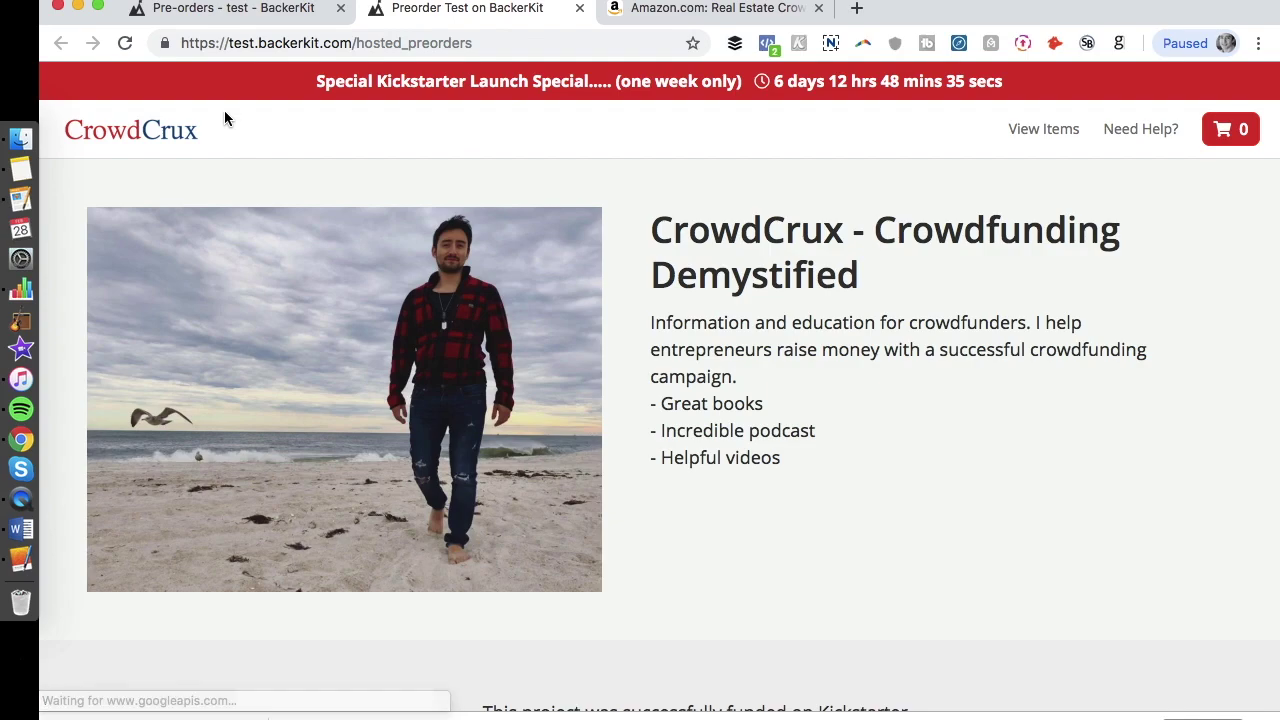
- Browse the store and open the Nonprofit Crowdfunding Explained product details
{"action": "scroll", "coordinate": [204, 348], "scroll_direction": "down", "scroll_amount": 5}
{"action": "scroll", "coordinate": [204, 350], "scroll_direction": "down", "scroll_amount": 3}
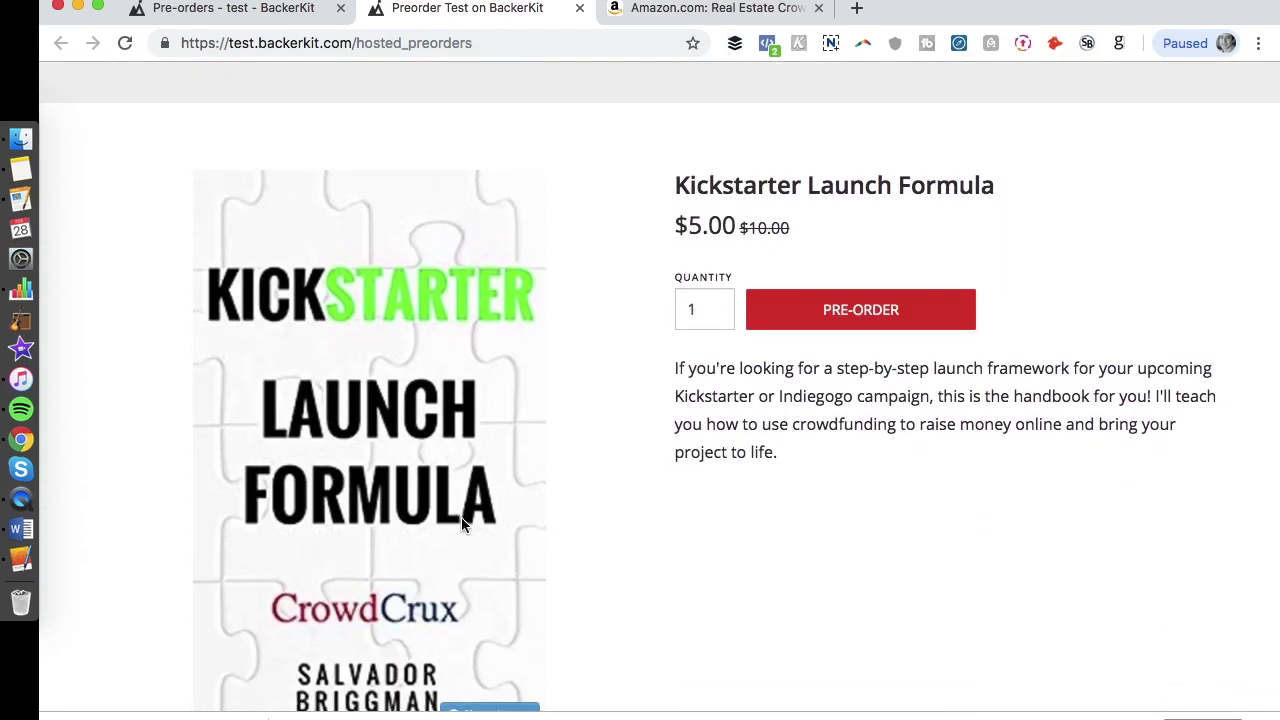
{"action": "scroll", "coordinate": [466, 520], "scroll_direction": "down", "scroll_amount": 4}
{"action": "scroll", "coordinate": [466, 520], "scroll_direction": "up", "scroll_amount": 5}
{"action": "scroll", "coordinate": [375, 295], "scroll_direction": "down", "scroll_amount": 3}
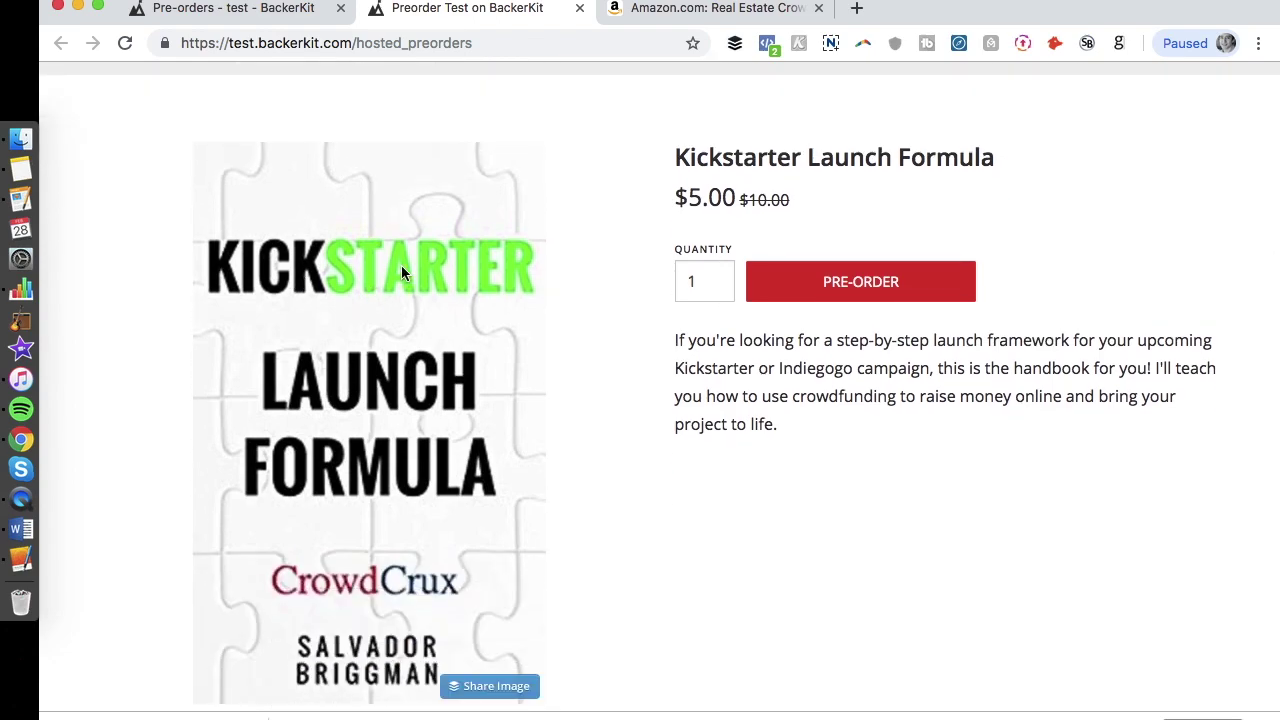
{"action": "scroll", "coordinate": [684, 358], "scroll_direction": "down", "scroll_amount": 2}
{"action": "scroll", "coordinate": [527, 195], "scroll_direction": "down", "scroll_amount": 6}
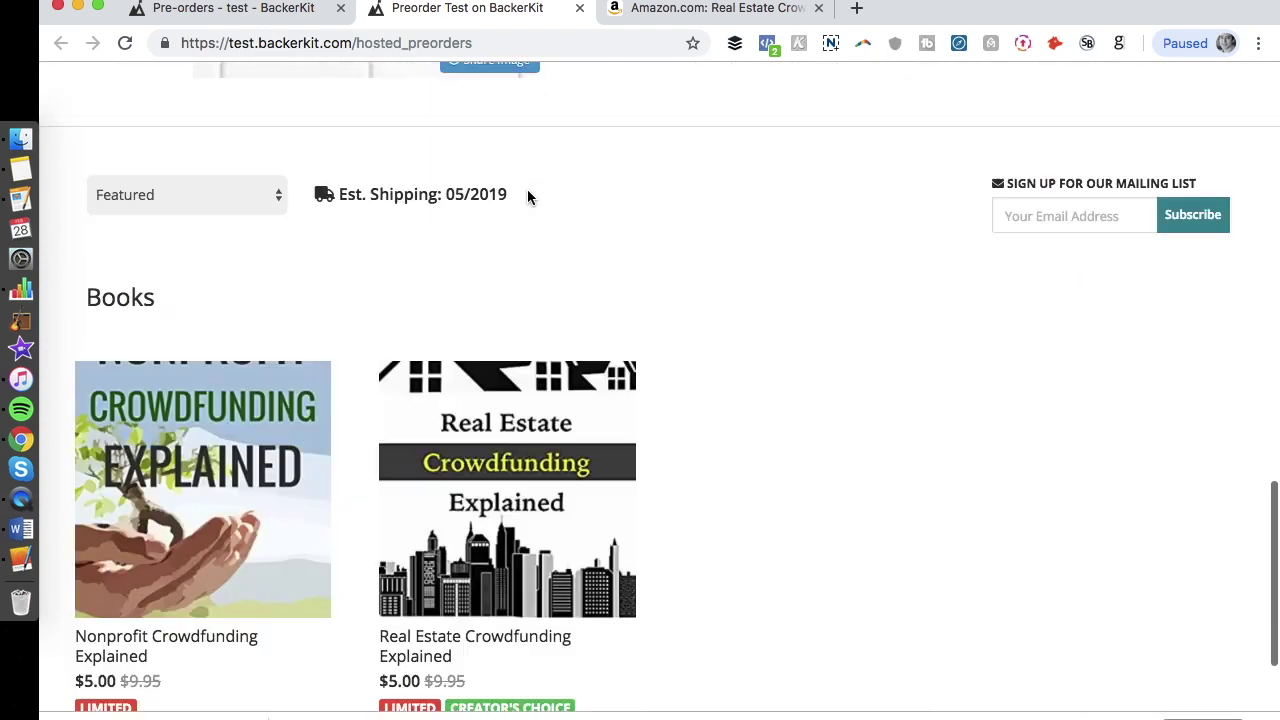
{"action": "scroll", "coordinate": [515, 500], "scroll_direction": "down", "scroll_amount": 2}
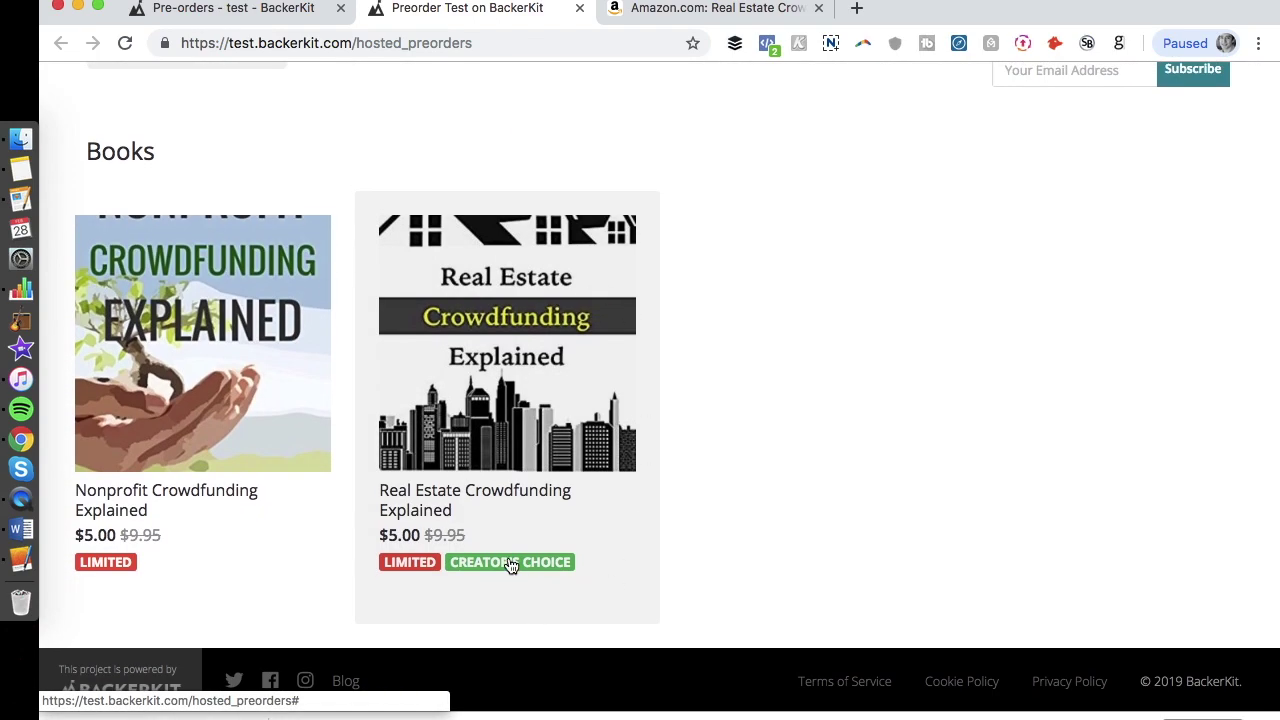
{"action": "scroll", "coordinate": [453, 315], "scroll_direction": "up", "scroll_amount": 5}
{"action": "scroll", "coordinate": [751, 169], "scroll_direction": "up", "scroll_amount": 3}
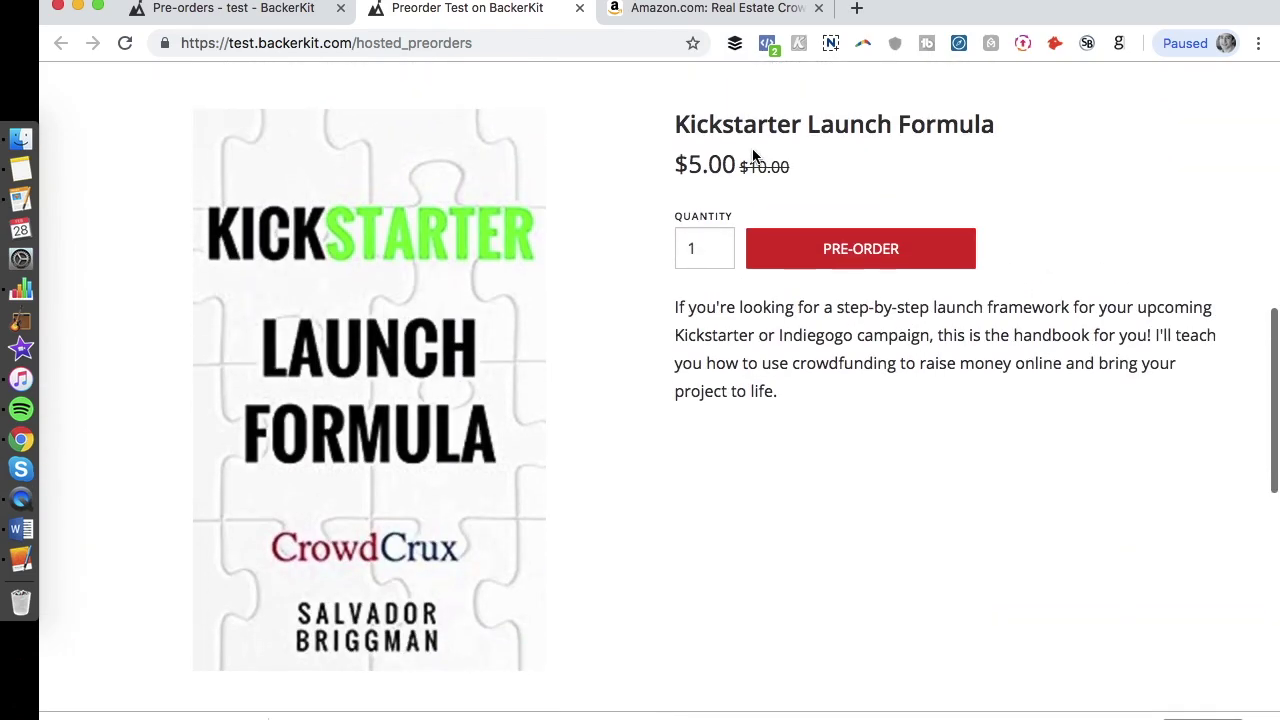
{"action": "scroll", "coordinate": [749, 143], "scroll_direction": "down", "scroll_amount": 7}
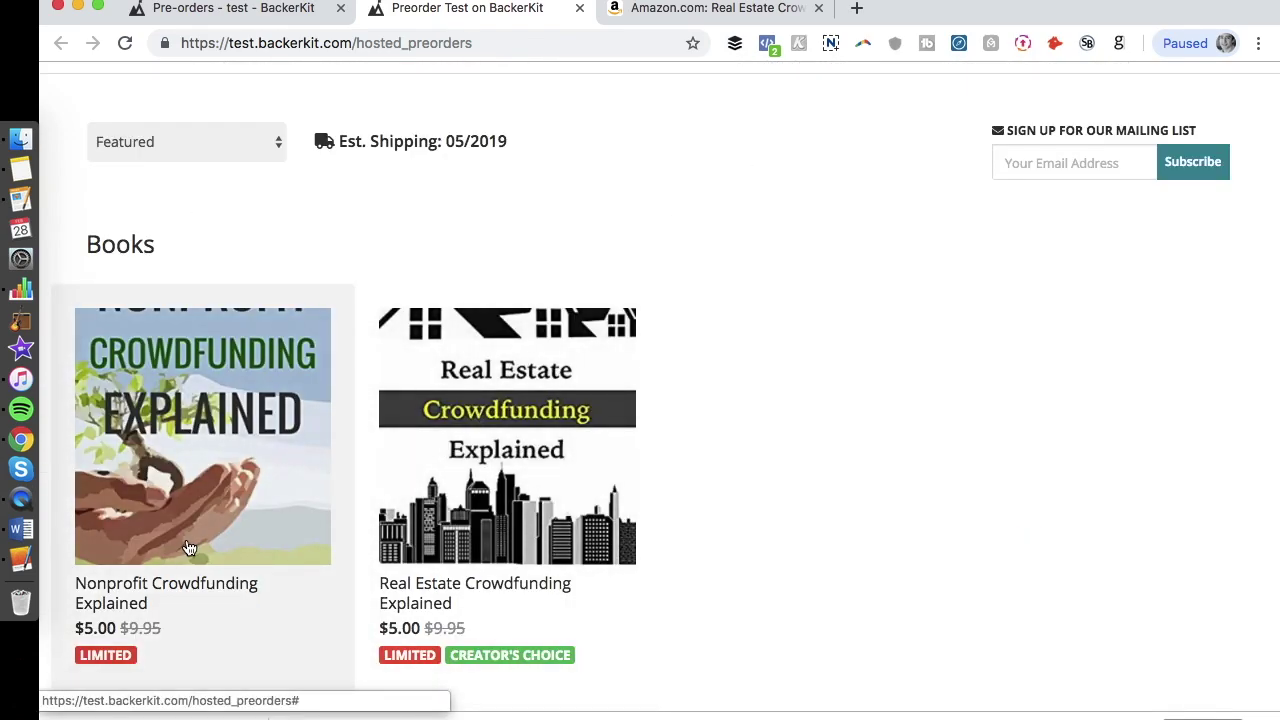
{"action": "left_click", "coordinate": [188, 548]}
- Pre-order one copy, noting the crossed-out $9.95 original price
{"action": "scroll", "coordinate": [681, 418], "scroll_direction": "down", "scroll_amount": 1}
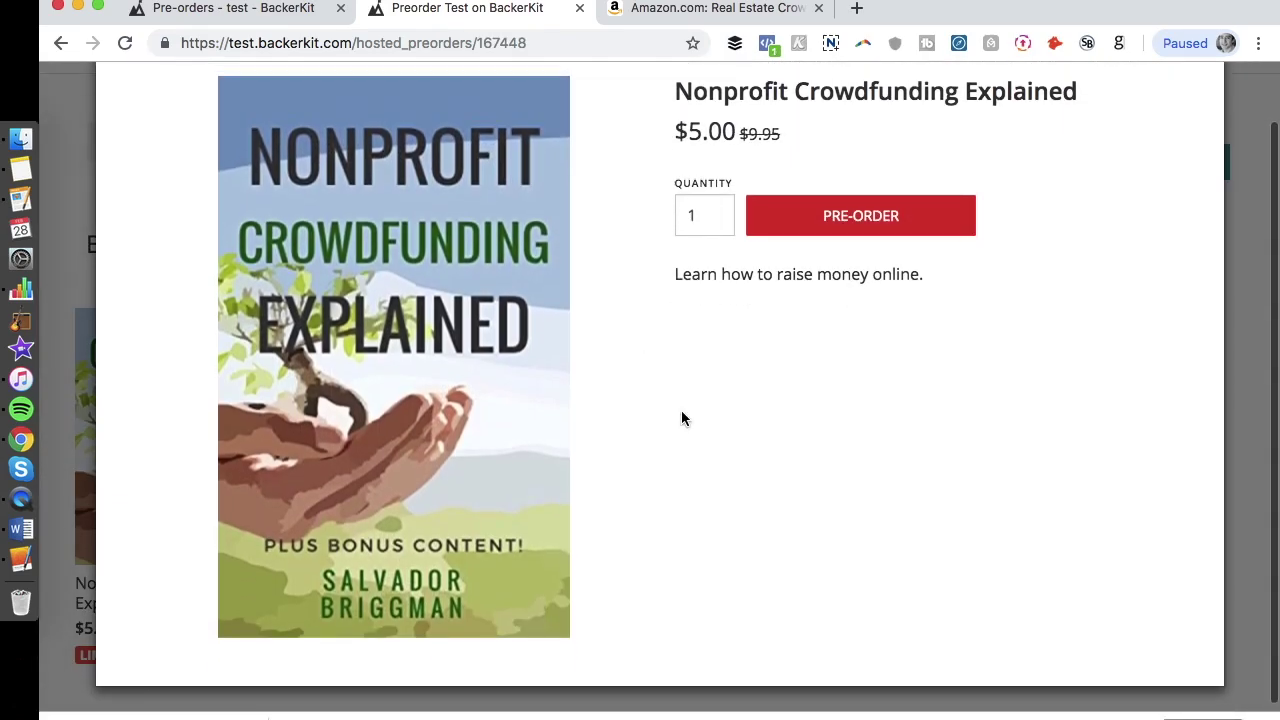
{"action": "scroll", "coordinate": [680, 410], "scroll_direction": "up", "scroll_amount": 1}
{"action": "left_click_drag", "start_coordinate": [746, 201], "coordinate": [793, 207]}
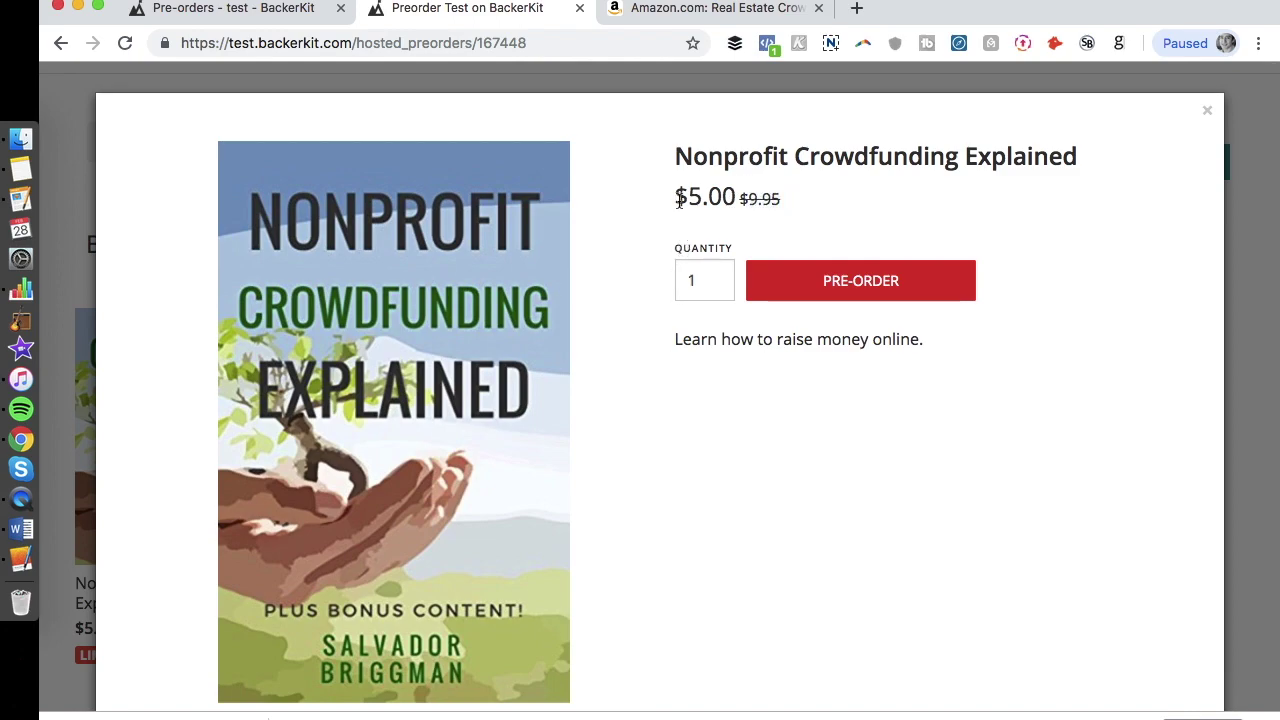
{"action": "left_click", "coordinate": [800, 277]}
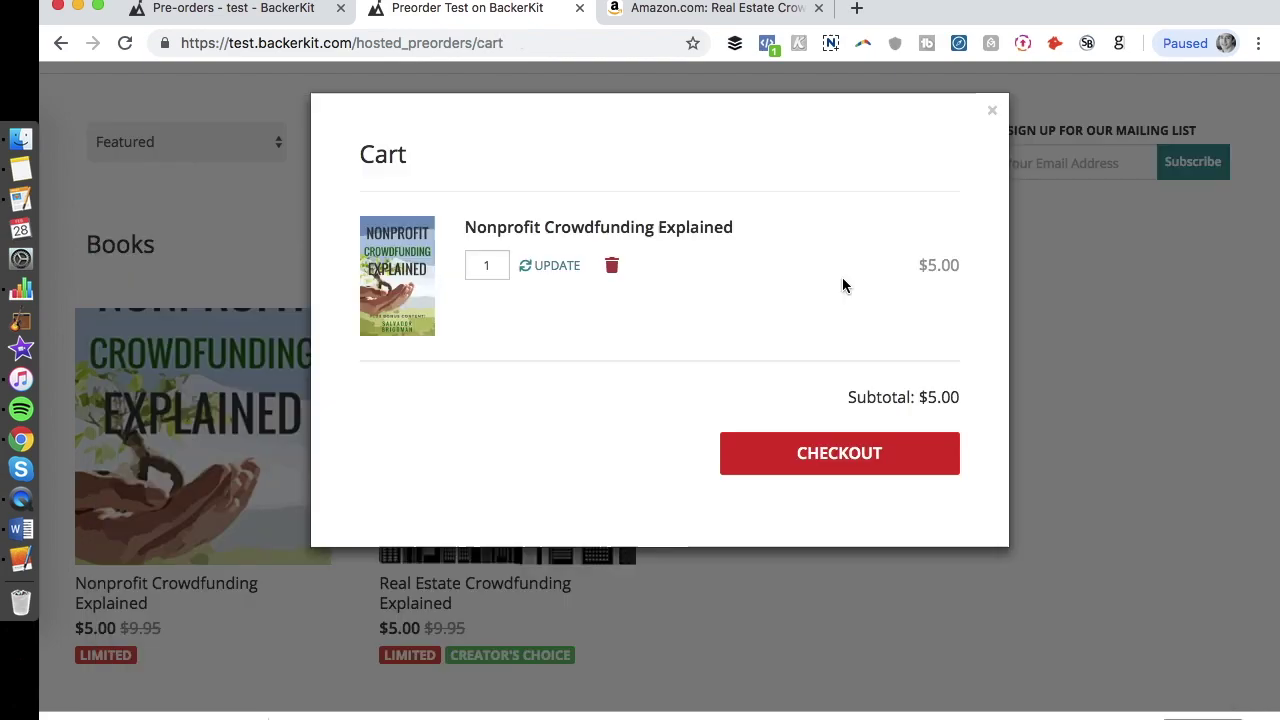
- Close the cart, then reopen it to confirm the single item and close it again
{"action": "left_click", "coordinate": [991, 110]}
{"action": "scroll", "coordinate": [891, 351], "scroll_direction": "up", "scroll_amount": 10}
{"action": "scroll", "coordinate": [887, 386], "scroll_direction": "up", "scroll_amount": 5}
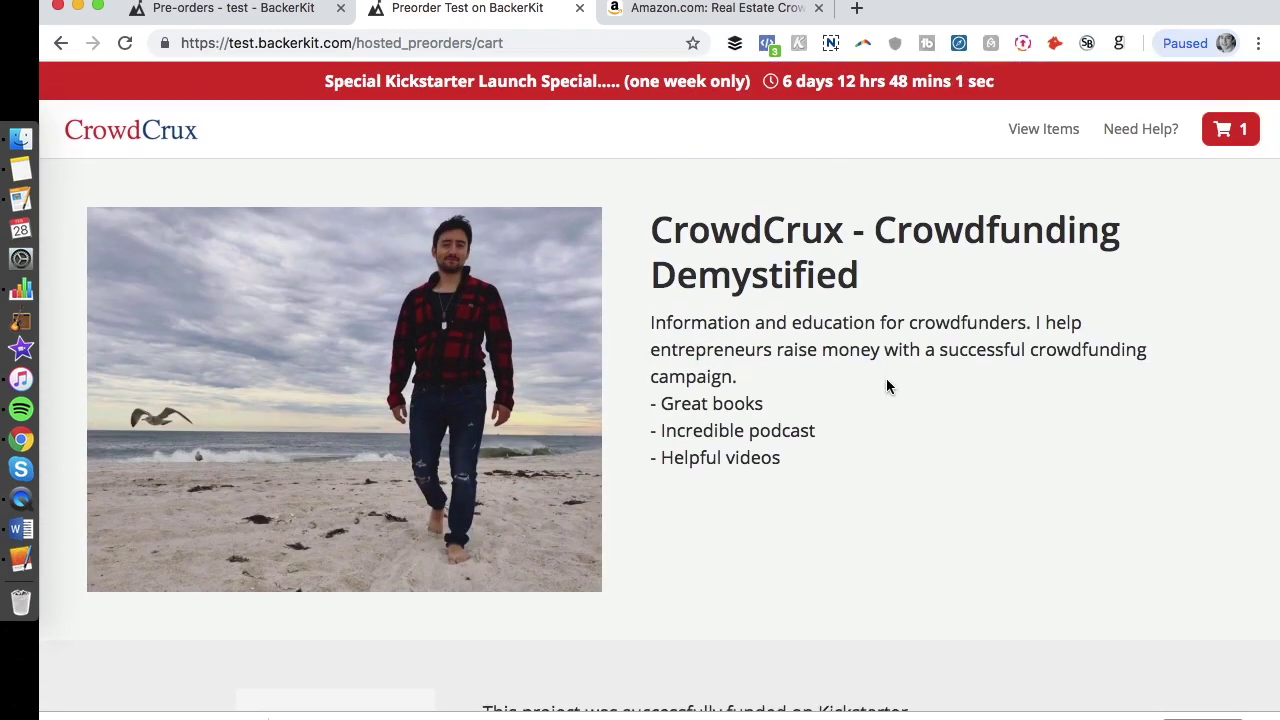
{"action": "scroll", "coordinate": [886, 386], "scroll_direction": "down", "scroll_amount": 10}
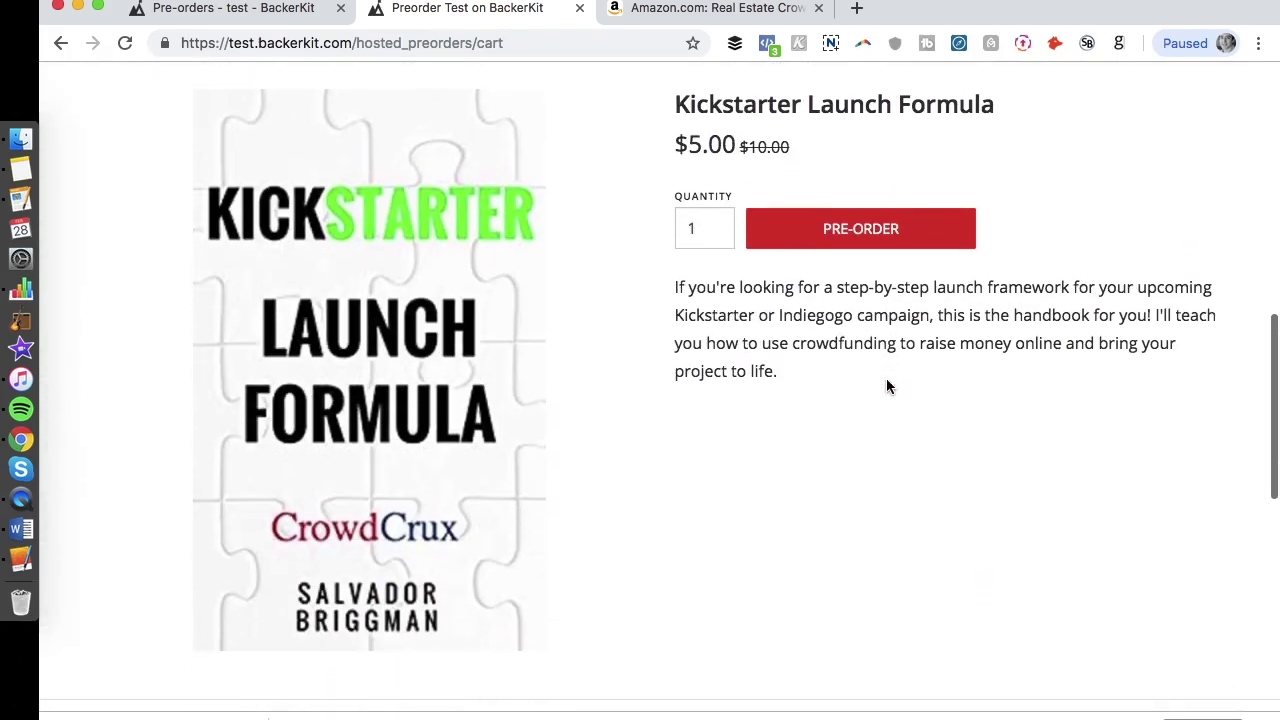
{"action": "scroll", "coordinate": [887, 386], "scroll_direction": "down", "scroll_amount": 5}
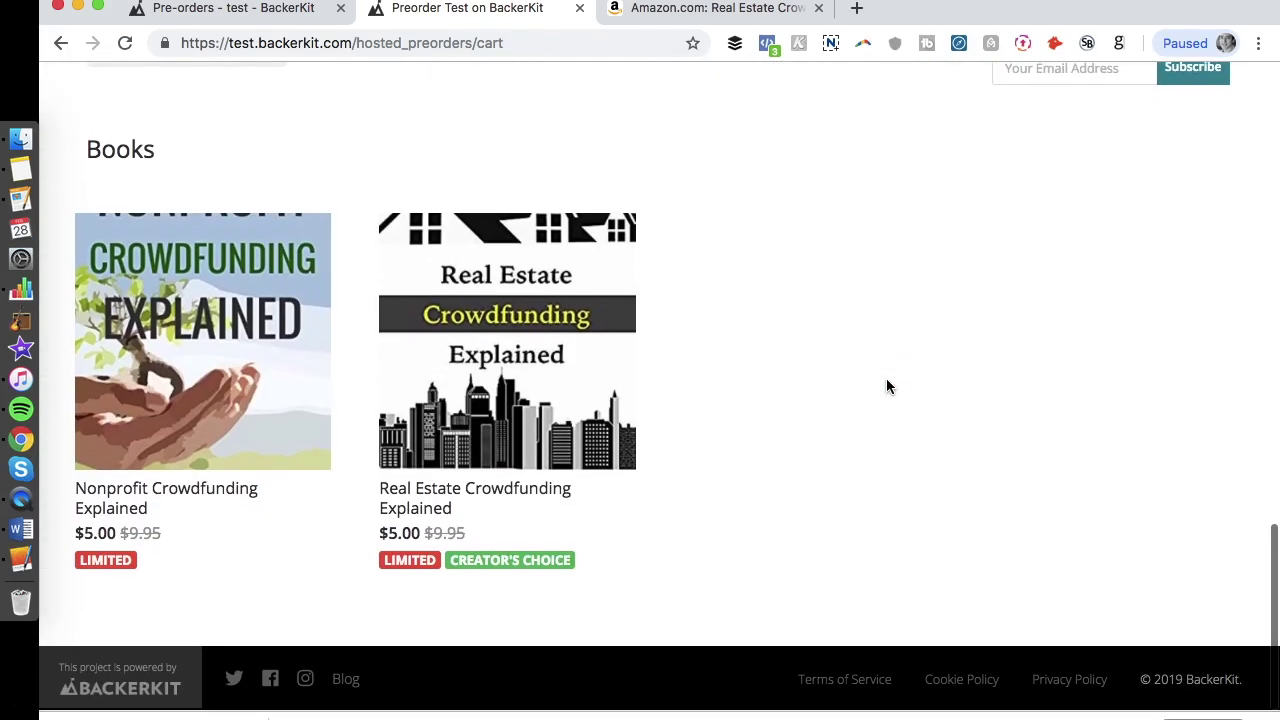
{"action": "scroll", "coordinate": [886, 380], "scroll_direction": "up", "scroll_amount": 15}
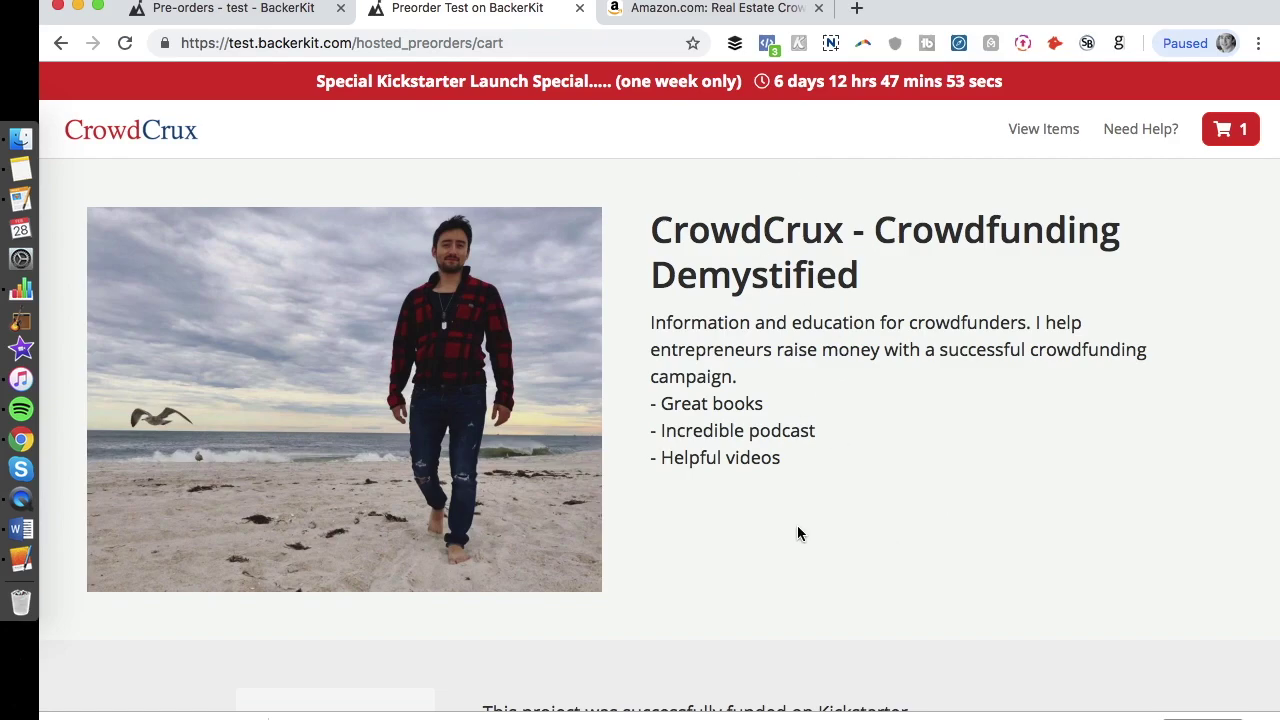
{"action": "scroll", "coordinate": [797, 528], "scroll_direction": "down", "scroll_amount": 4}
{"action": "scroll", "coordinate": [797, 528], "scroll_direction": "up", "scroll_amount": 4}
{"action": "left_click", "coordinate": [1230, 131]}
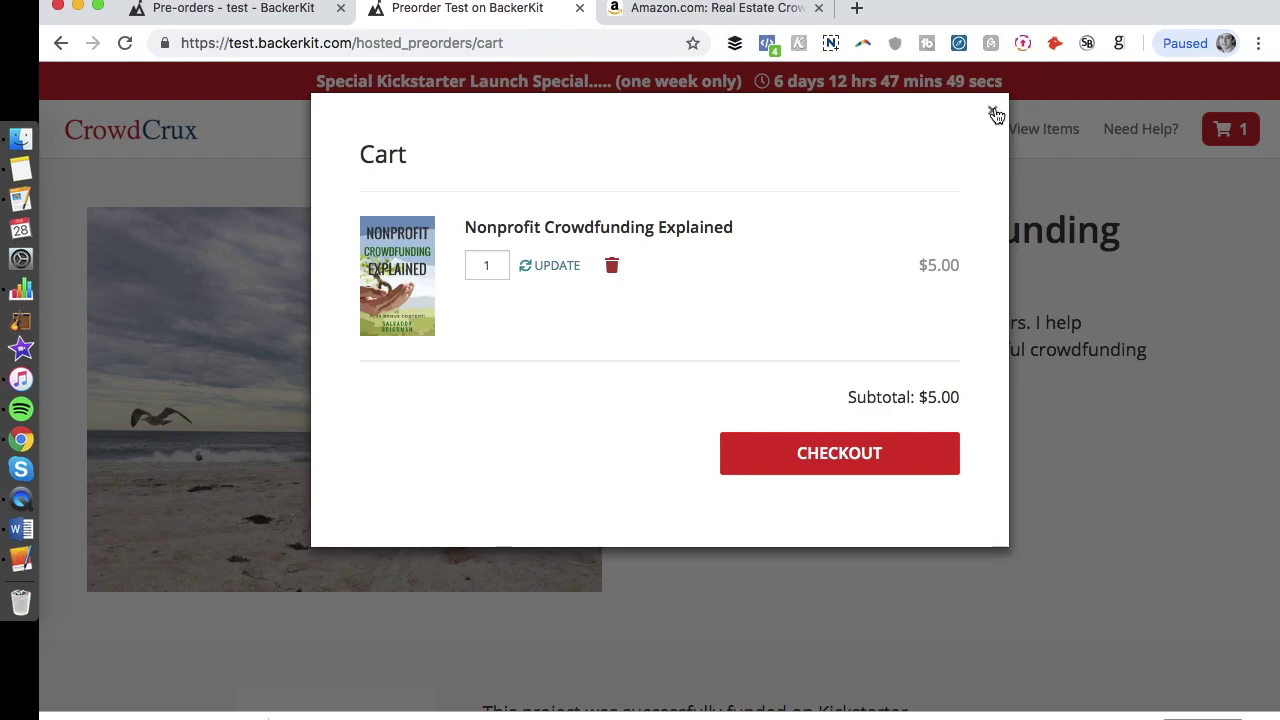
{"action": "left_click", "coordinate": [993, 111]}
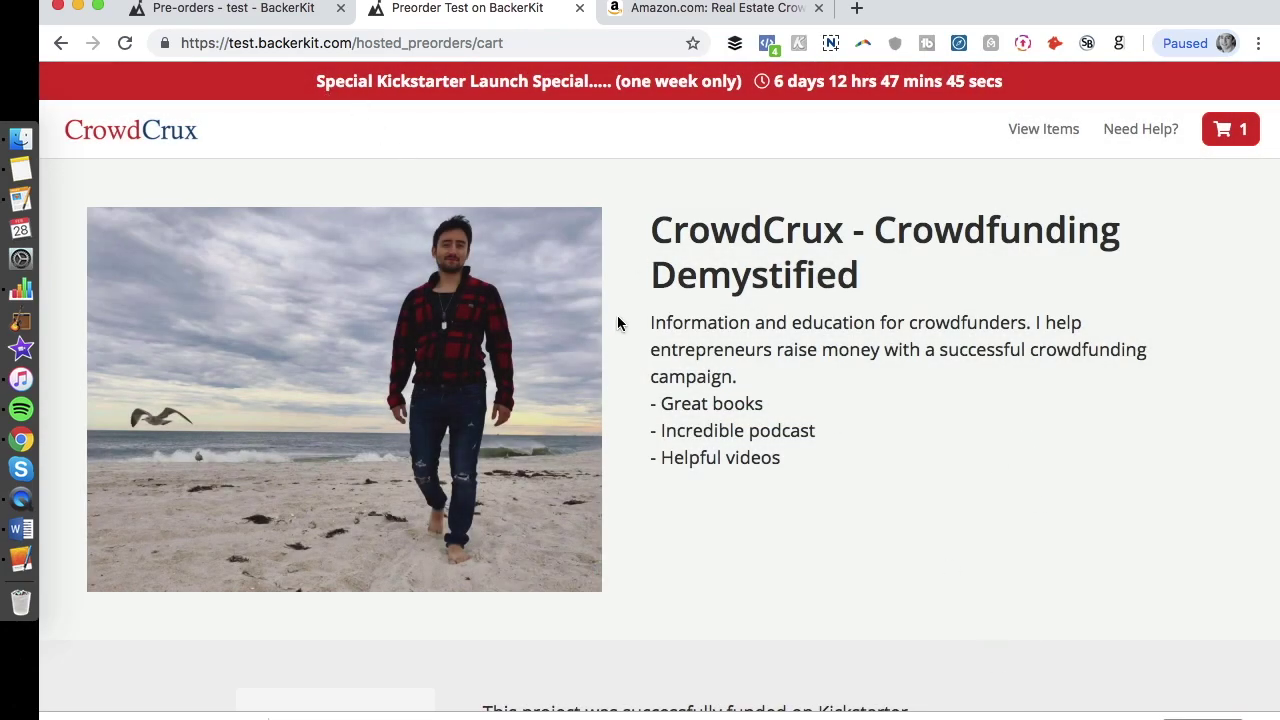
{"action": "scroll", "coordinate": [617, 322], "scroll_direction": "down", "scroll_amount": 5}
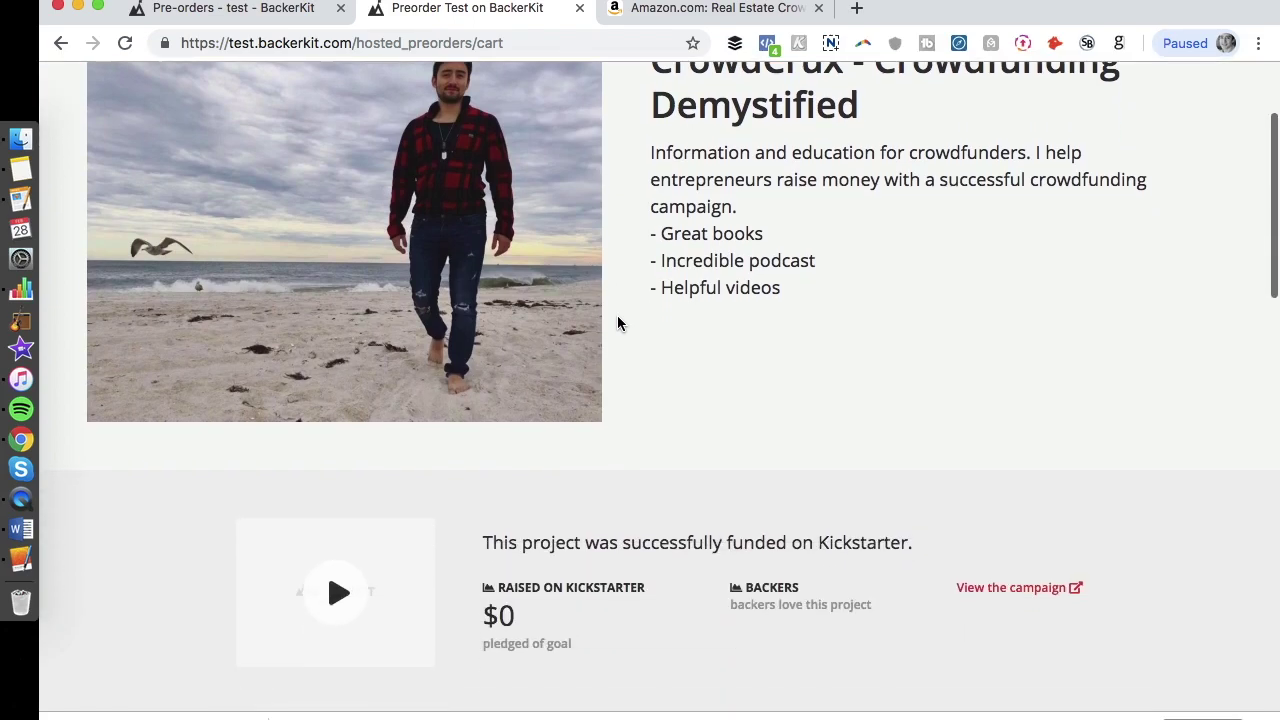
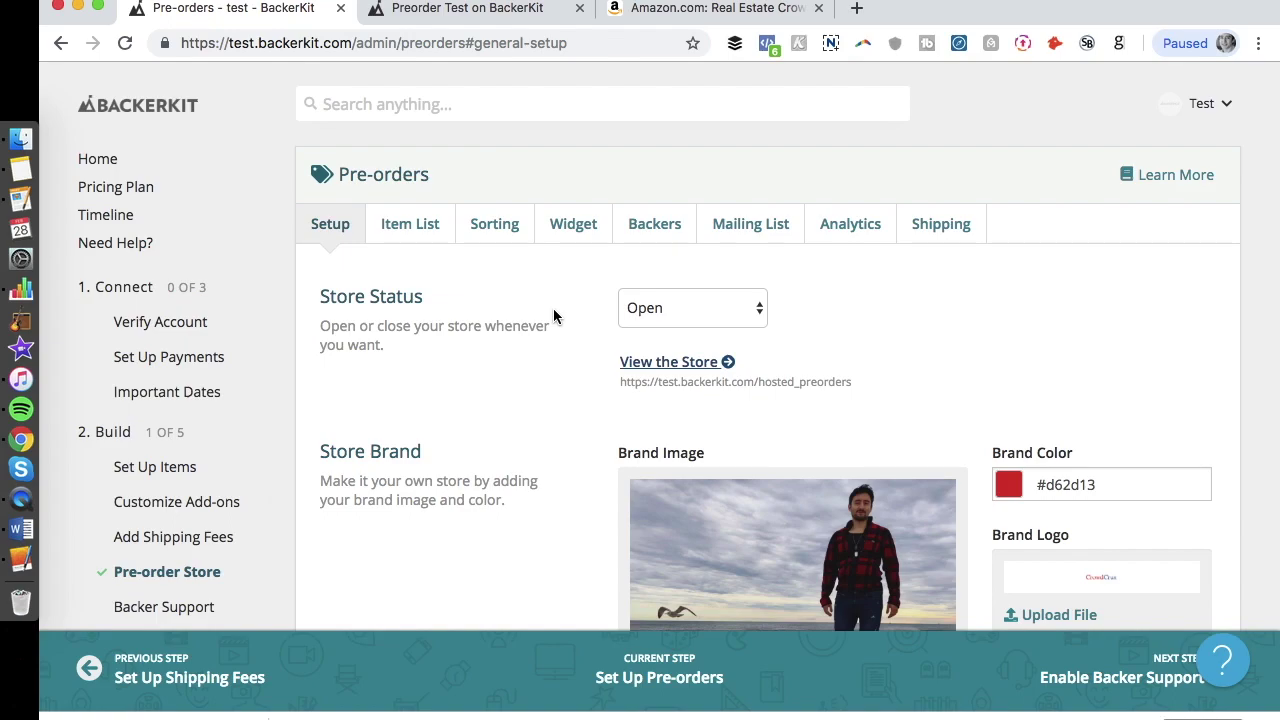
- Preview the live CrowdCrux store, then bring up the Pre-order Widget embed code page
{"action": "left_click", "coordinate": [500, 20]}
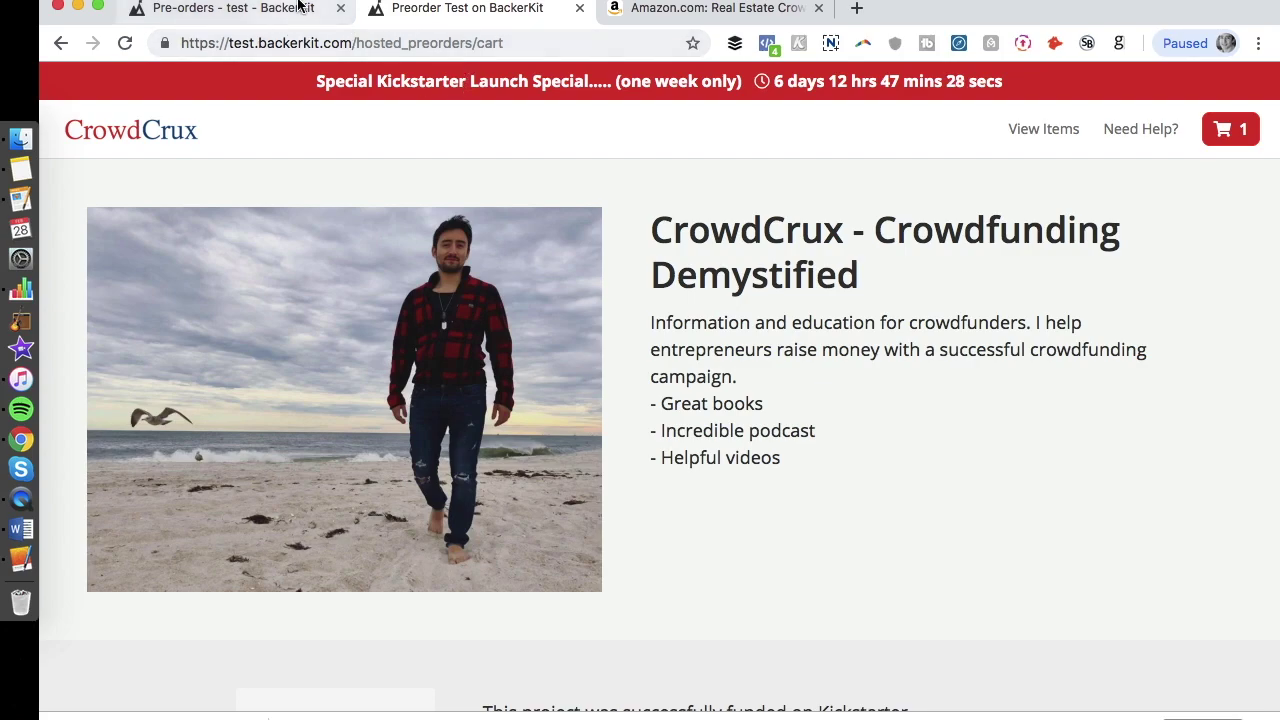
{"action": "left_click", "coordinate": [229, 20]}
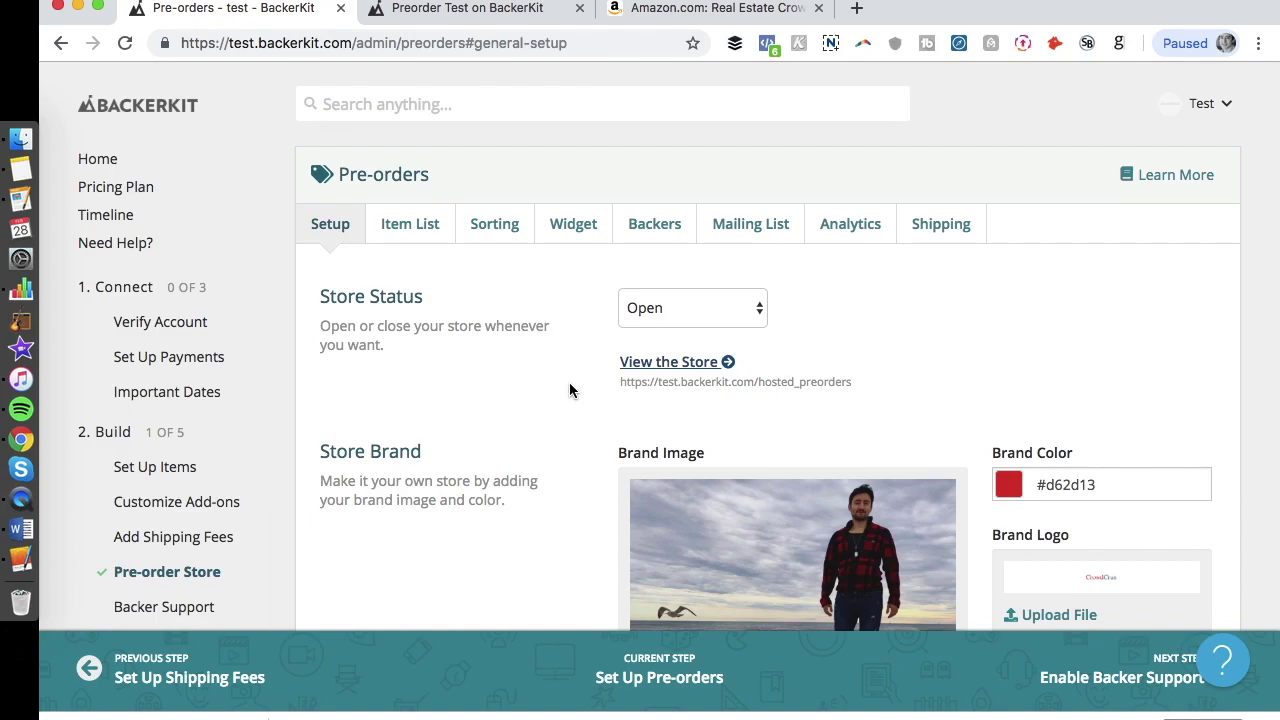
{"action": "left_click", "coordinate": [558, 238]}
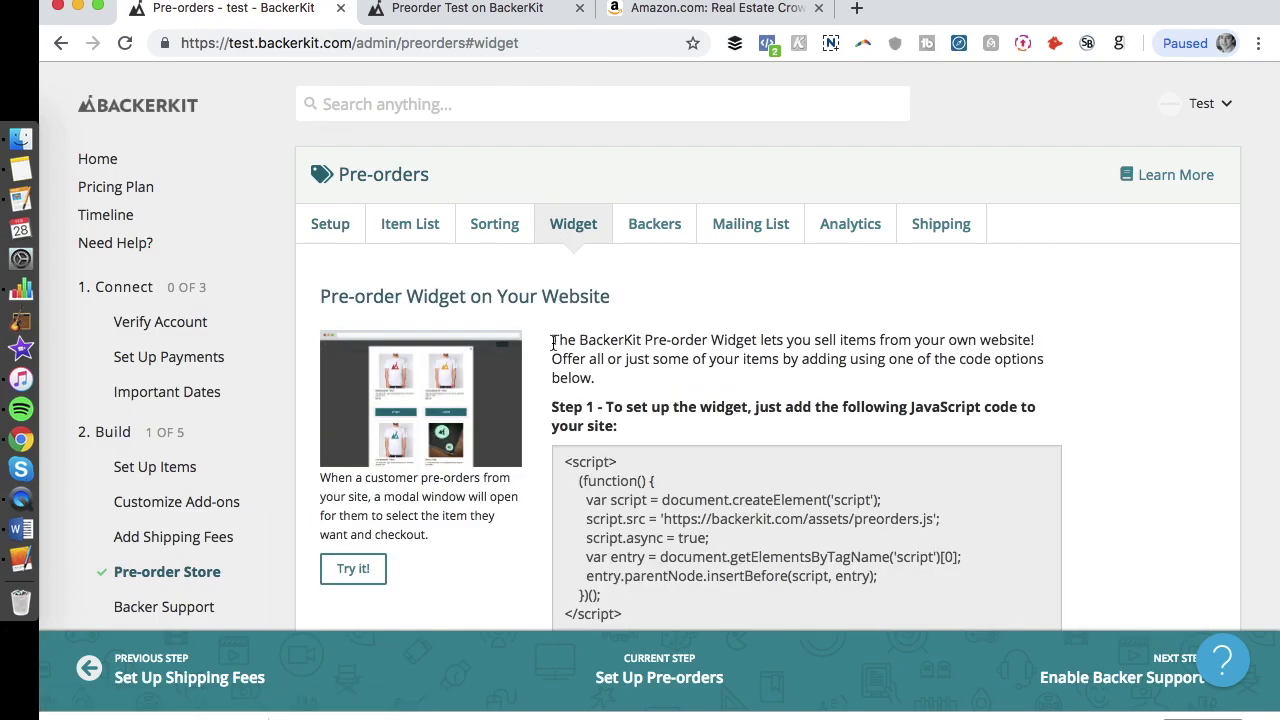
{"action": "scroll", "coordinate": [552, 342], "scroll_direction": "down", "scroll_amount": 2}
{"action": "scroll", "coordinate": [552, 342], "scroll_direction": "down", "scroll_amount": 3}
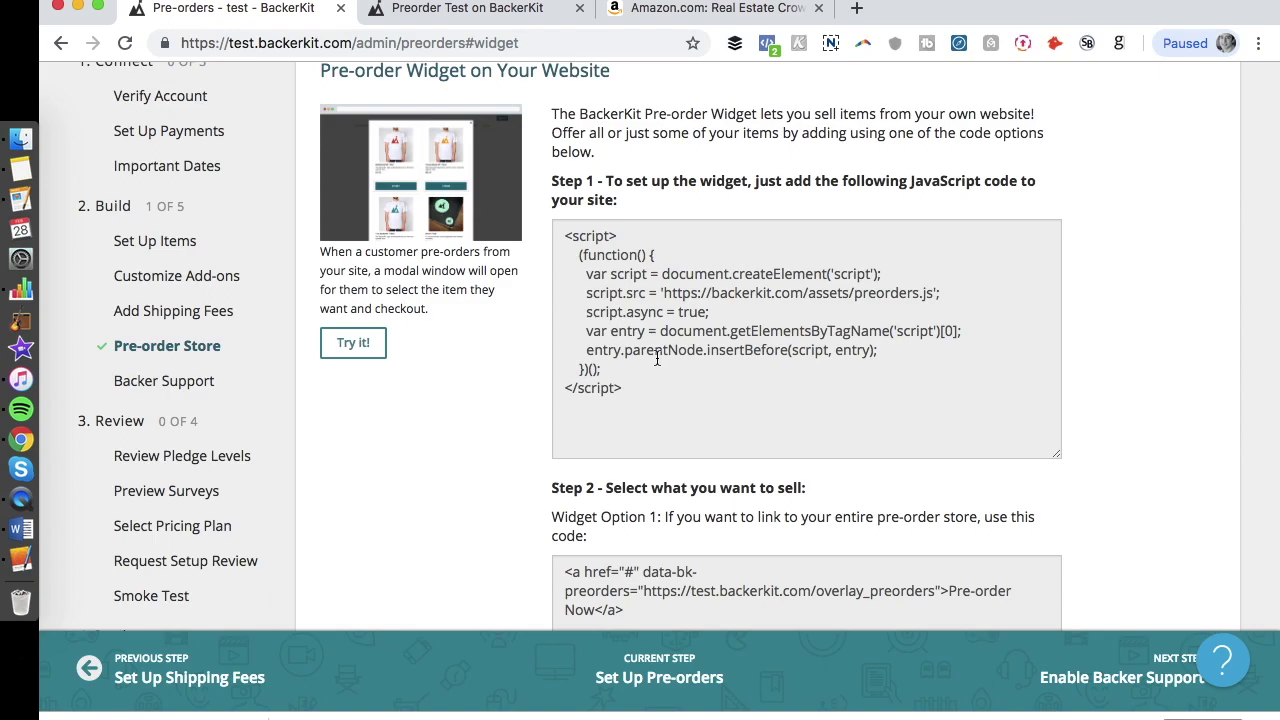
{"action": "scroll", "coordinate": [657, 358], "scroll_direction": "down", "scroll_amount": 8}
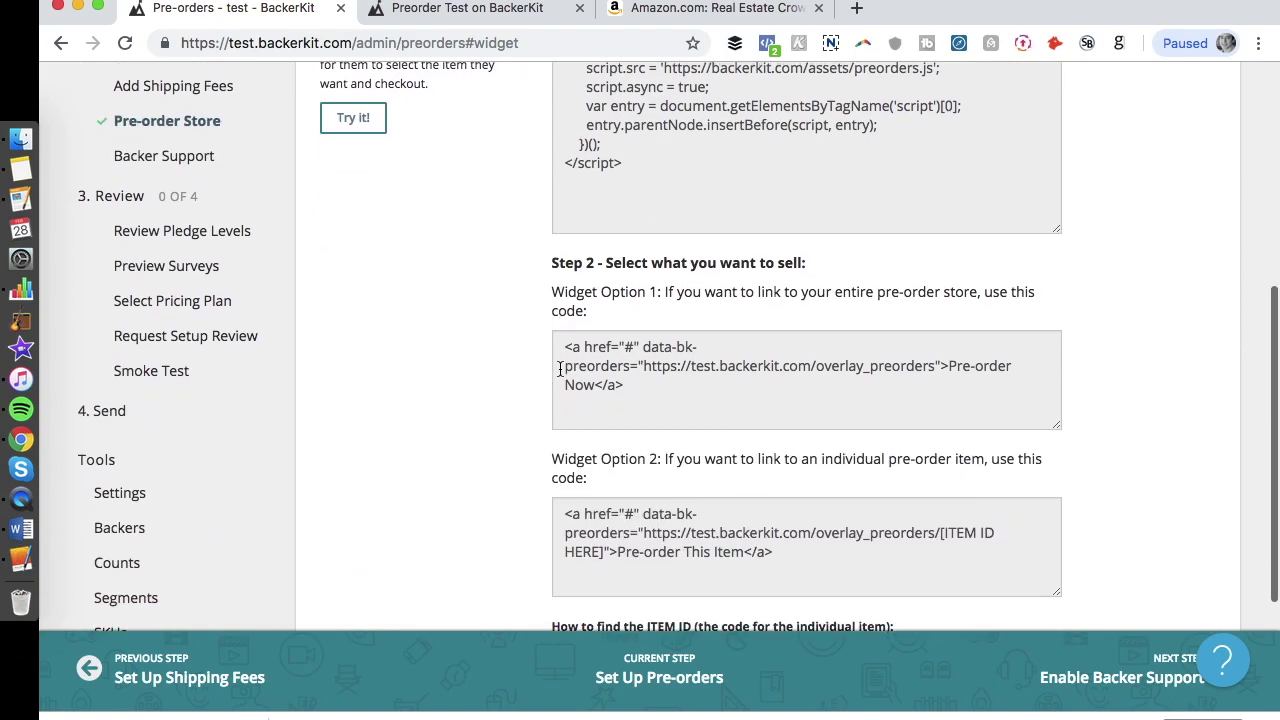
{"action": "scroll", "coordinate": [560, 369], "scroll_direction": "up", "scroll_amount": 3}
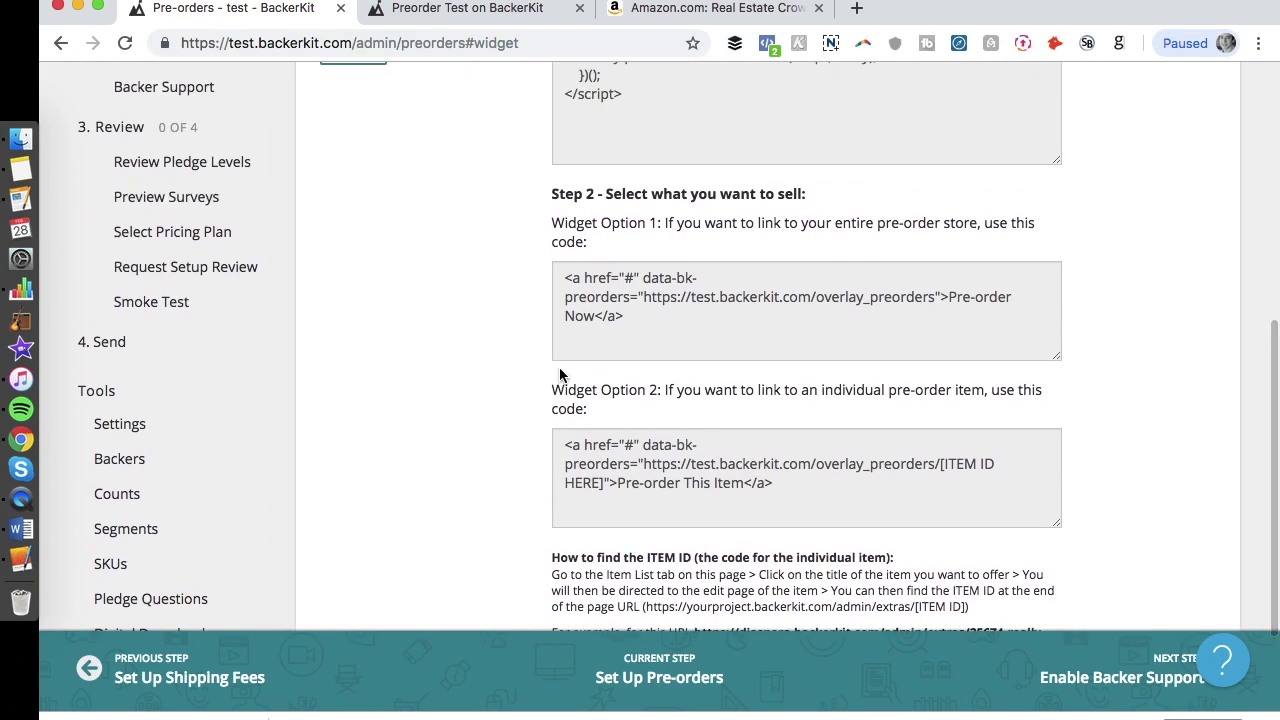
- Select the Widget Option 2 description and its single-item widget code snippet
{"action": "left_click", "coordinate": [667, 390]}
{"action": "left_click_drag", "start_coordinate": [667, 390], "coordinate": [694, 413]}
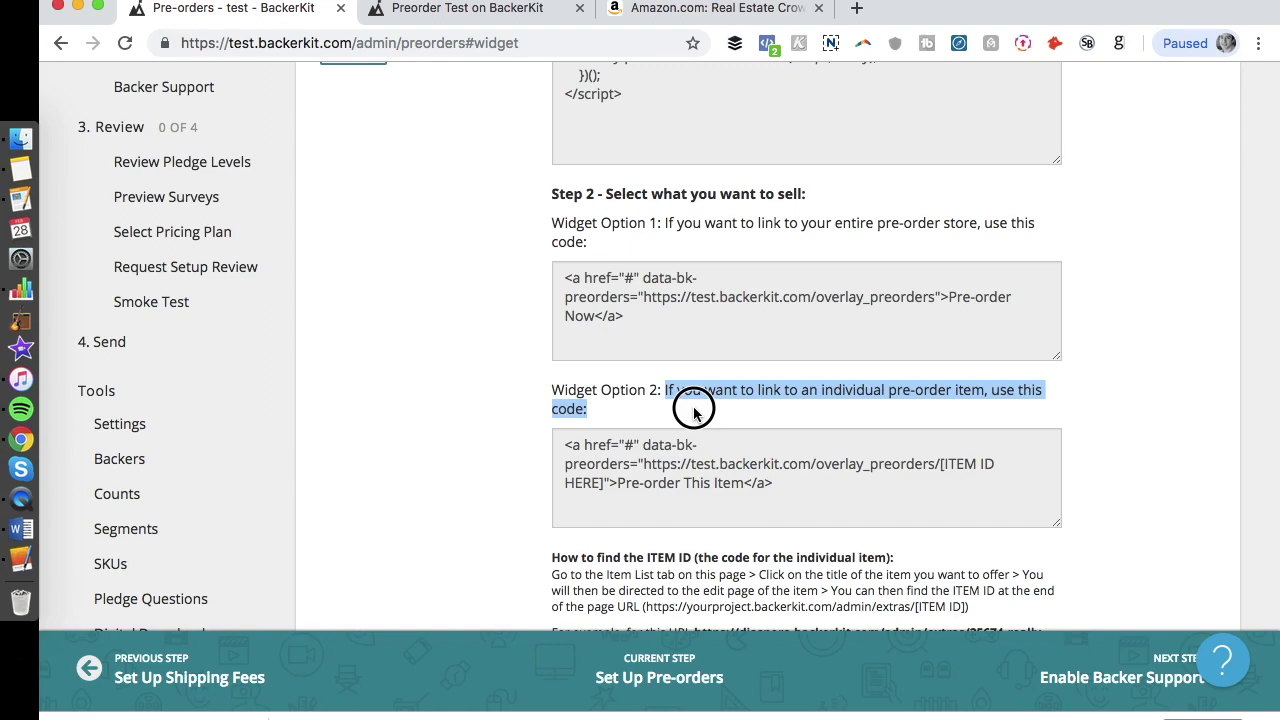
{"action": "left_click", "coordinate": [680, 466]}
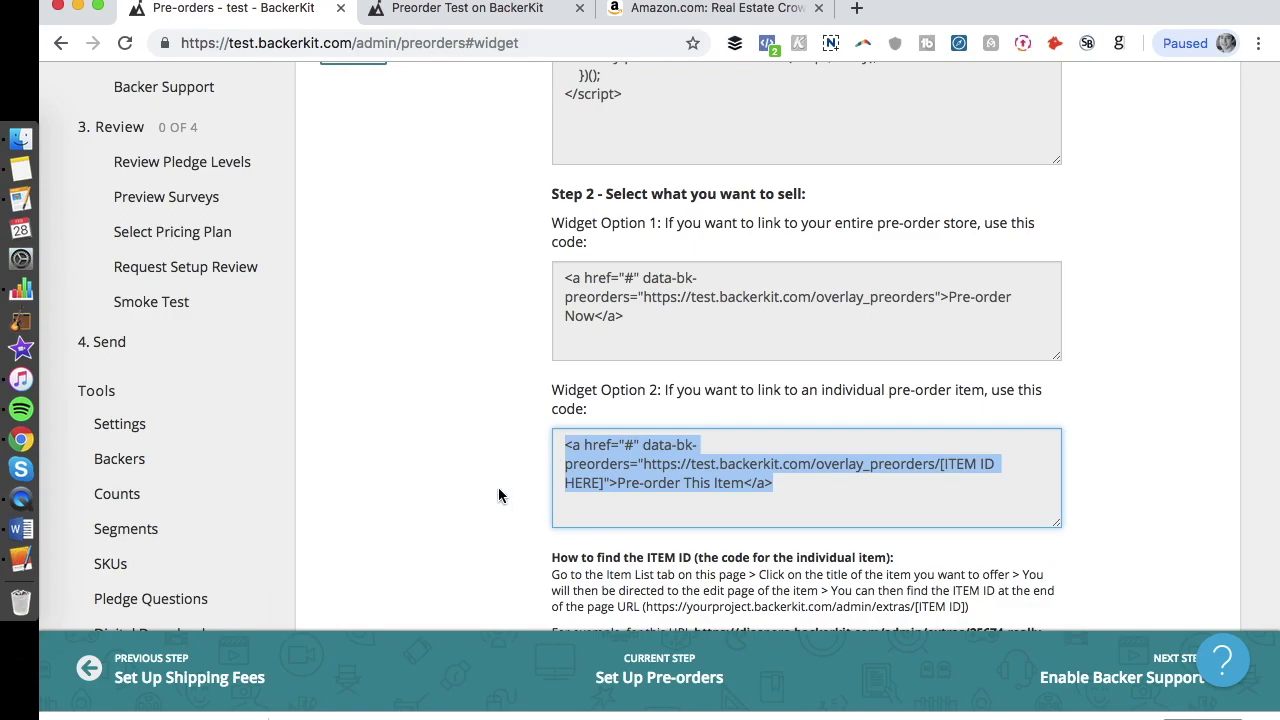
{"action": "scroll", "coordinate": [498, 487], "scroll_direction": "down", "scroll_amount": 3}
{"action": "scroll", "coordinate": [499, 495], "scroll_direction": "up", "scroll_amount": 10}
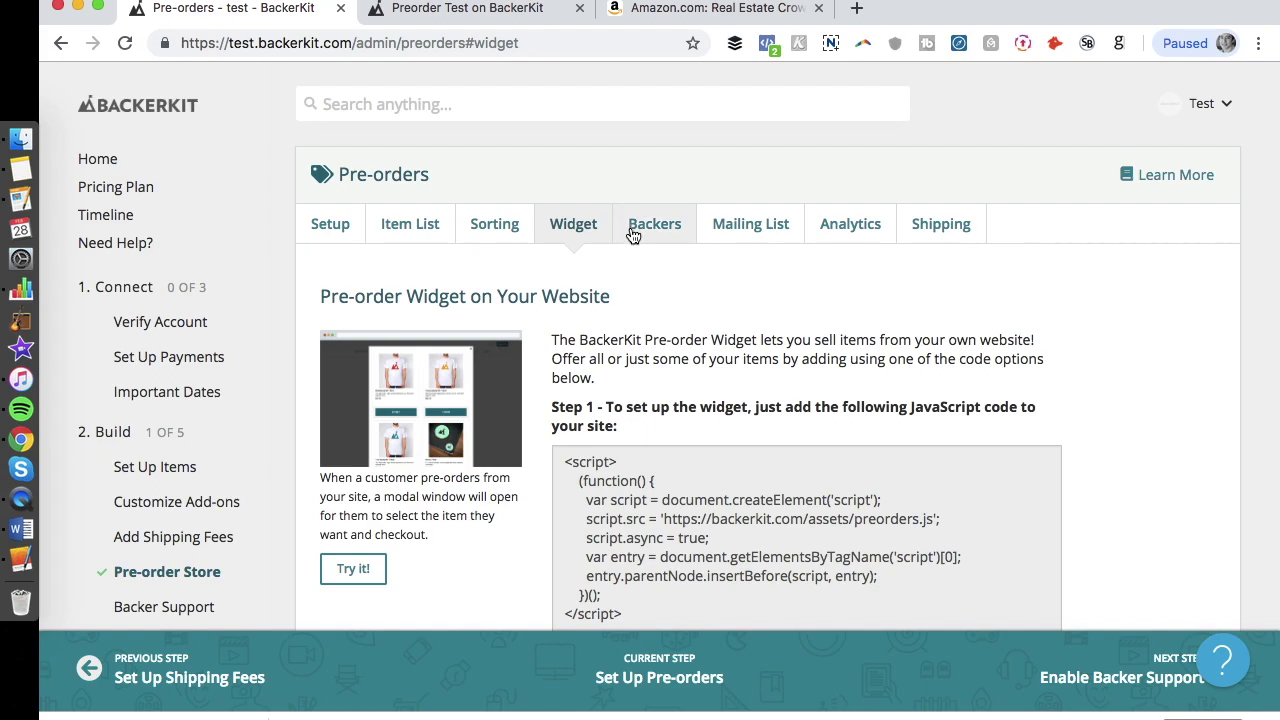
- Look through the Backers, Mailing List and Analytics pages of the pre-order admin
{"action": "left_click", "coordinate": [760, 226]}
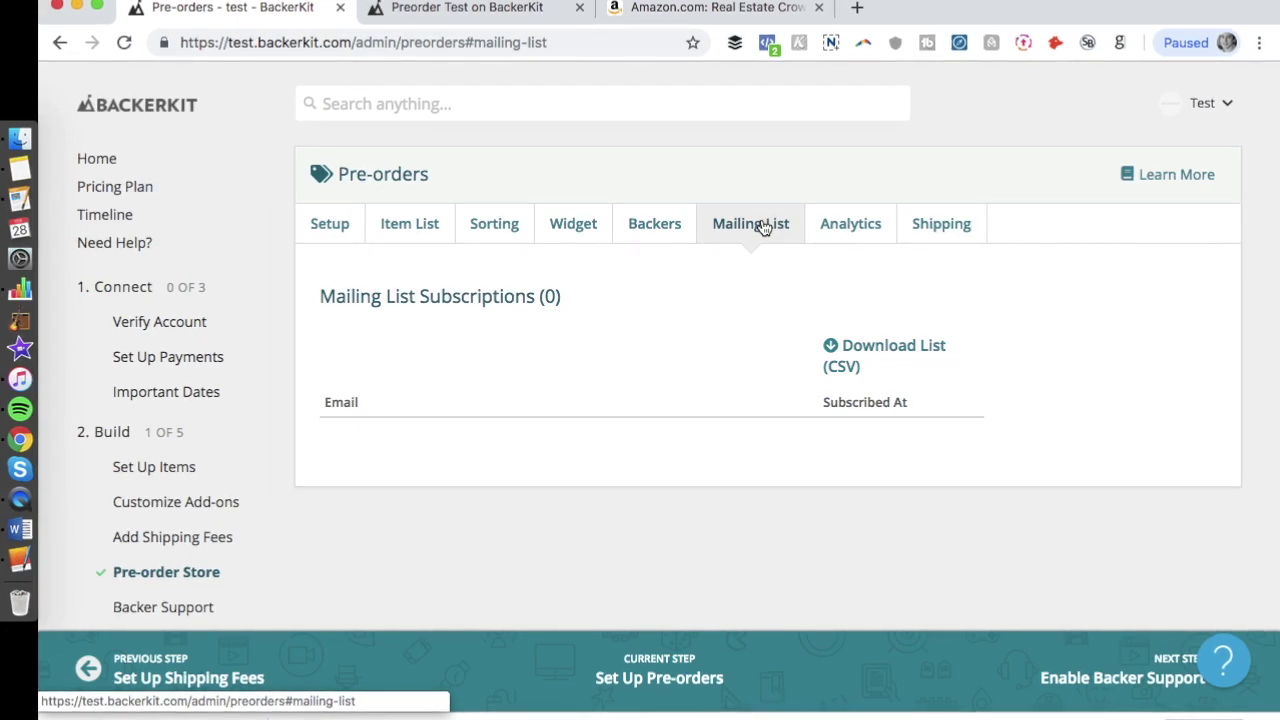
{"action": "left_click", "coordinate": [680, 222]}
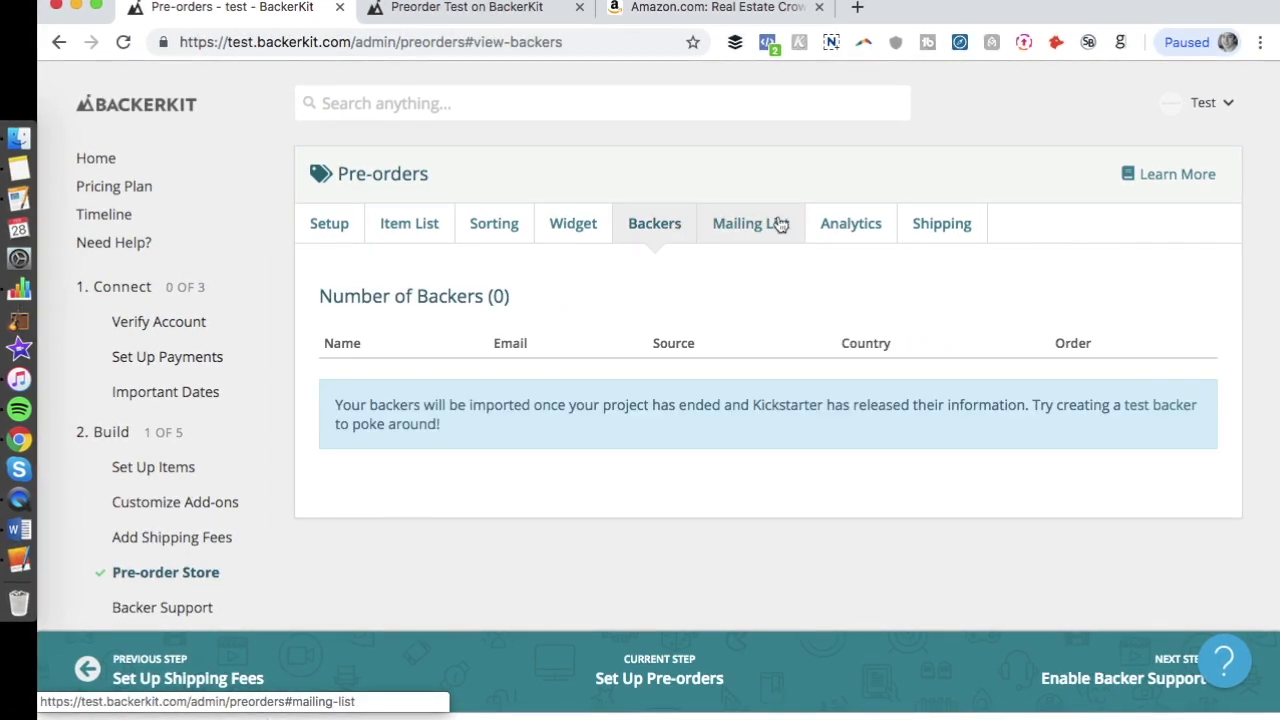
{"action": "left_click", "coordinate": [748, 223]}
{"action": "left_click", "coordinate": [869, 221]}
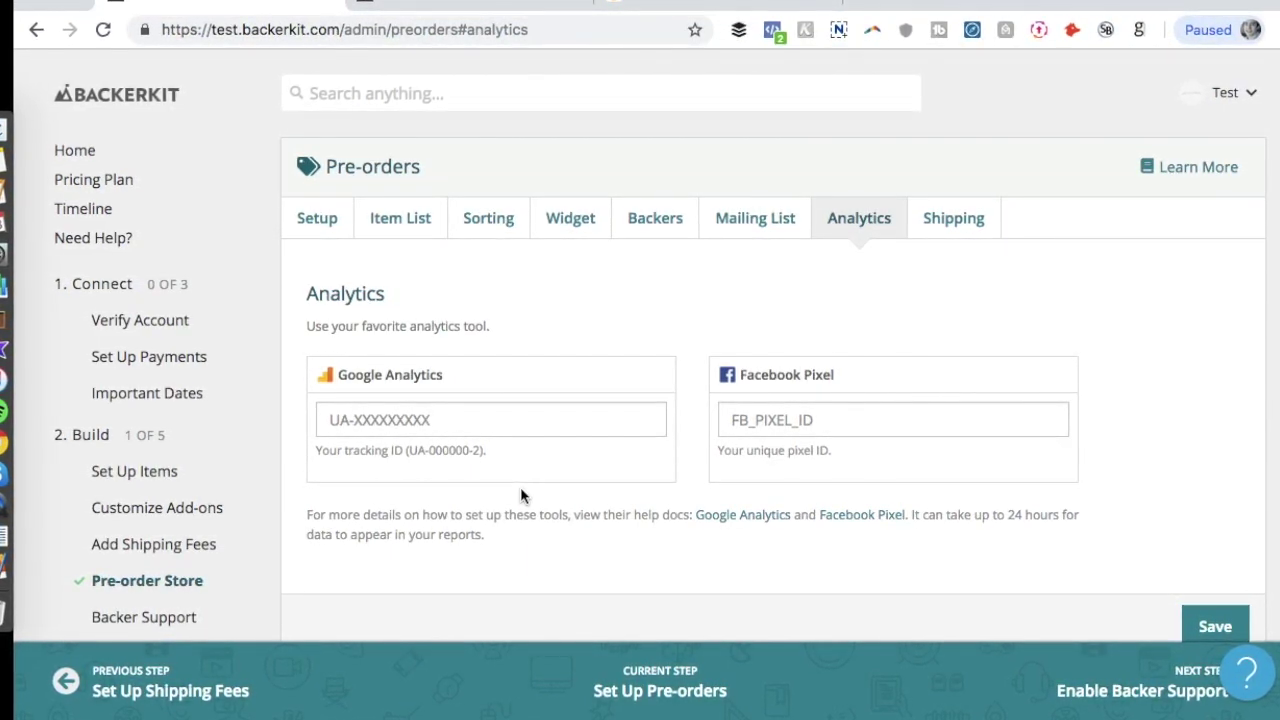
- Check the base shipping fees and country list, keeping United States of America
{"action": "left_click", "coordinate": [955, 218]}
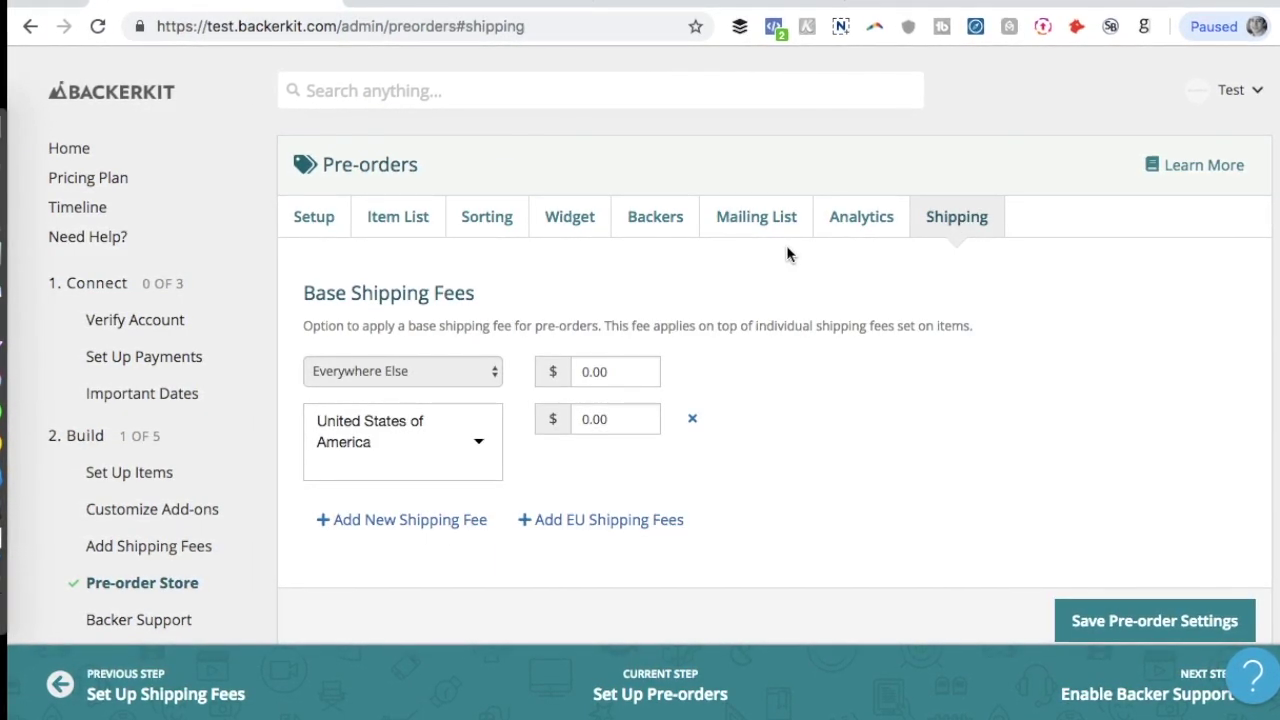
{"action": "left_click", "coordinate": [449, 428]}
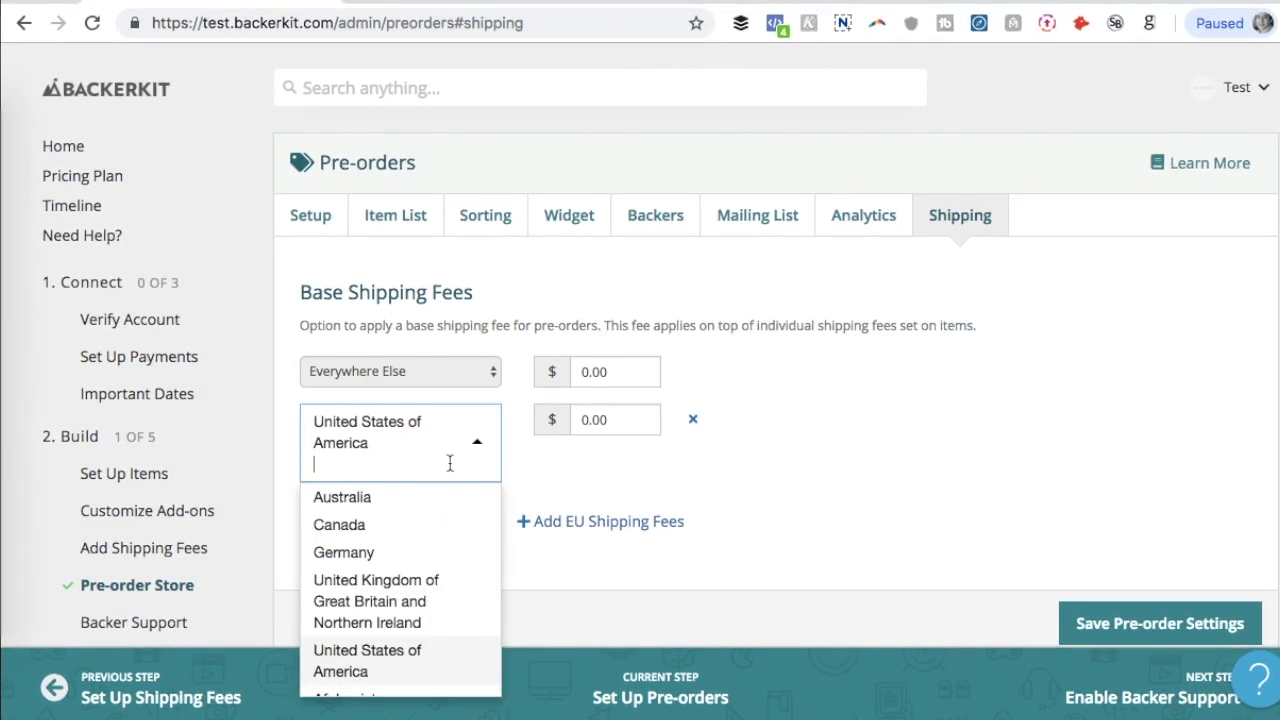
{"action": "left_click", "coordinate": [709, 314]}
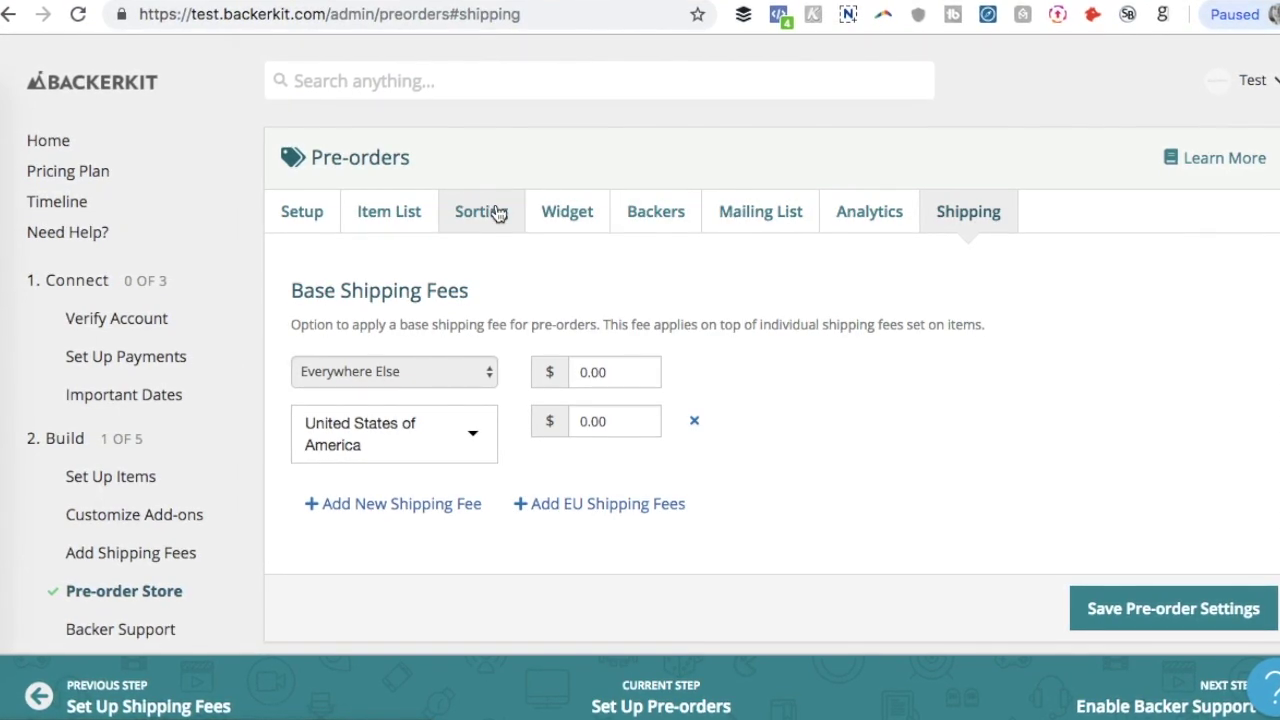
- Browse the pre-order item list of crowdfunding books and add-ons
{"action": "left_click", "coordinate": [389, 222]}
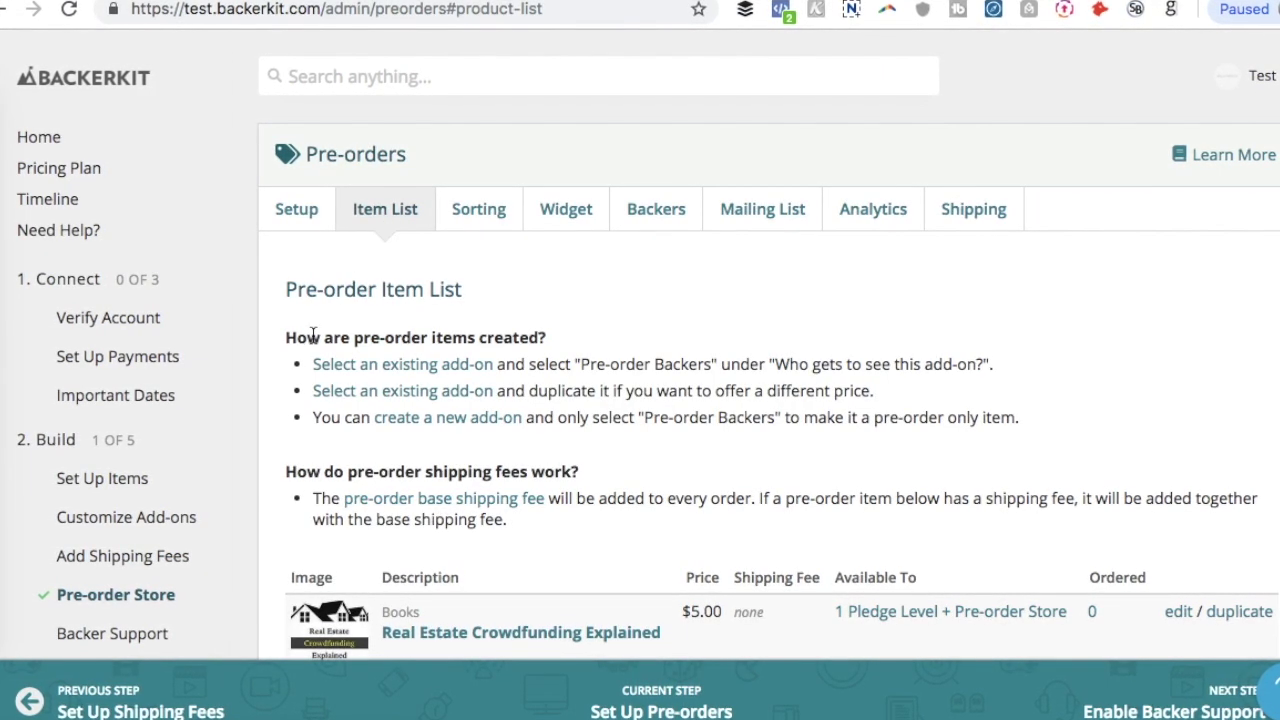
{"action": "scroll", "coordinate": [315, 345], "scroll_direction": "down", "scroll_amount": 3}
{"action": "scroll", "coordinate": [314, 342], "scroll_direction": "down", "scroll_amount": 3}
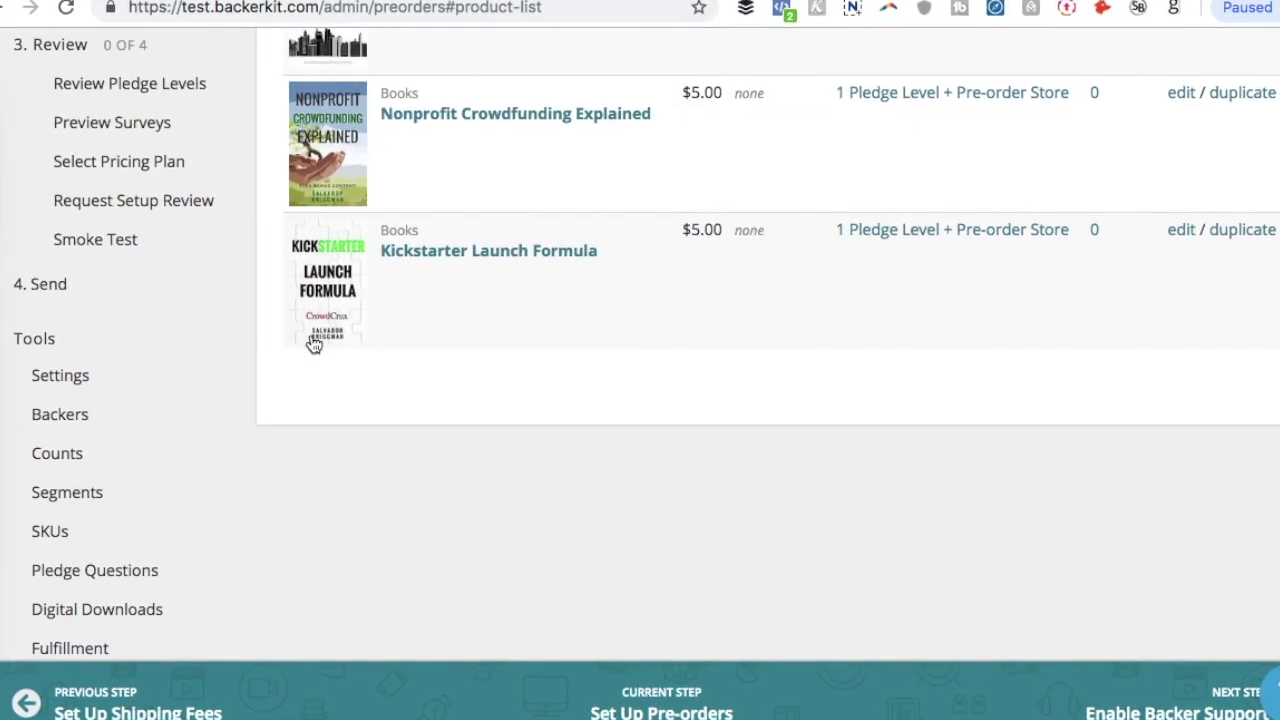
{"action": "scroll", "coordinate": [312, 340], "scroll_direction": "up", "scroll_amount": 5}
{"action": "scroll", "coordinate": [651, 352], "scroll_direction": "up", "scroll_amount": 1}
- Review the Real Estate Crowdfunding Explained add-on: $5.00, retail $9.95, Books, 50 stock, limit 1
{"action": "left_click", "coordinate": [1185, 562]}
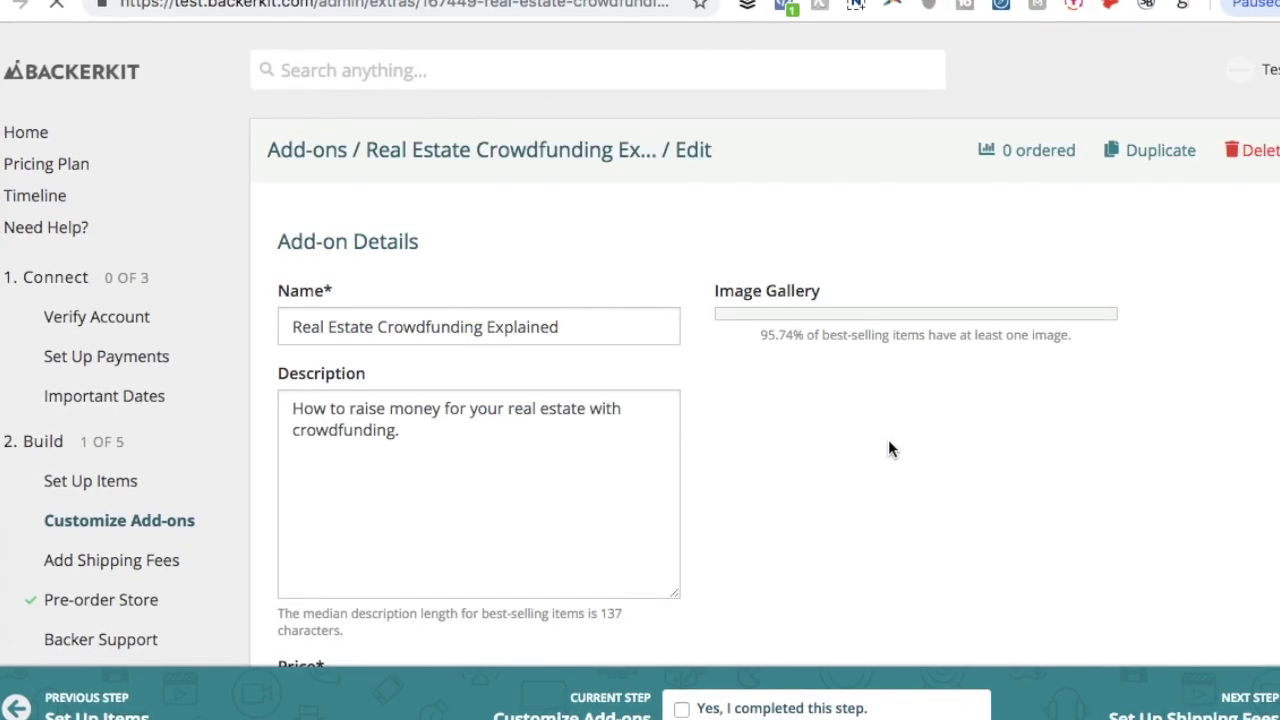
{"action": "scroll", "coordinate": [765, 425], "scroll_direction": "down", "scroll_amount": 10}
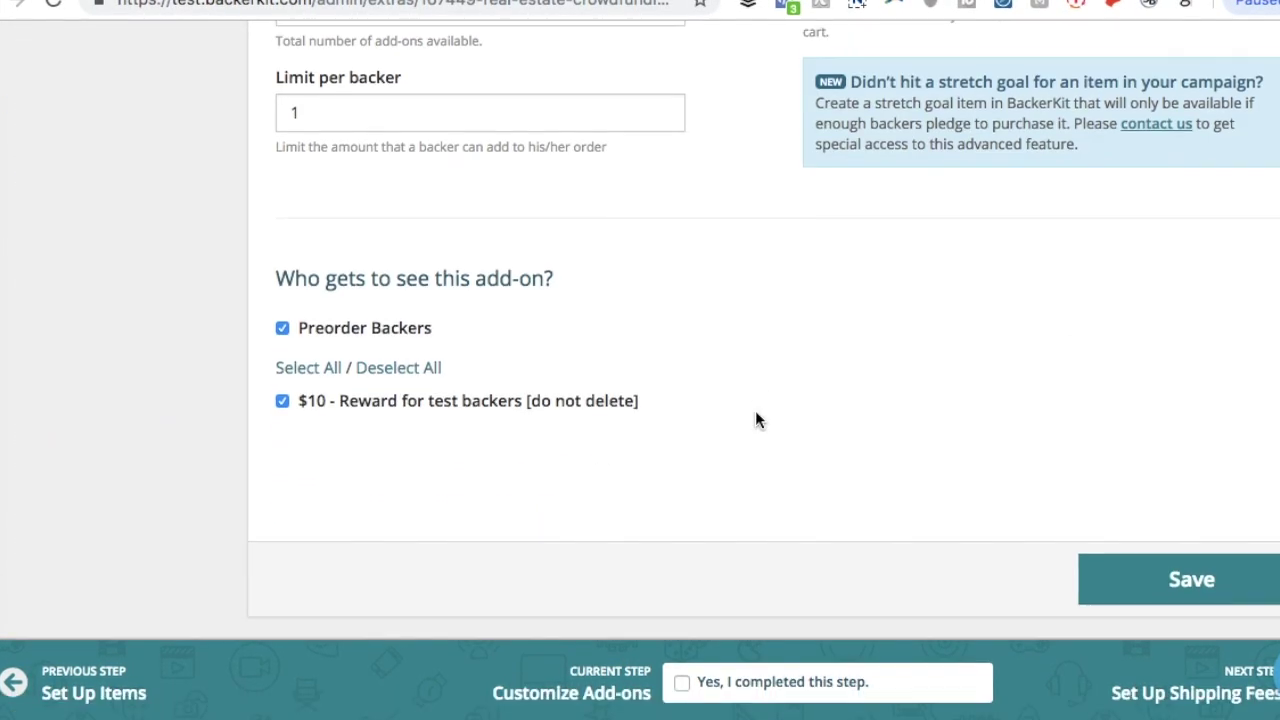
{"action": "scroll", "coordinate": [755, 420], "scroll_direction": "up", "scroll_amount": 10}
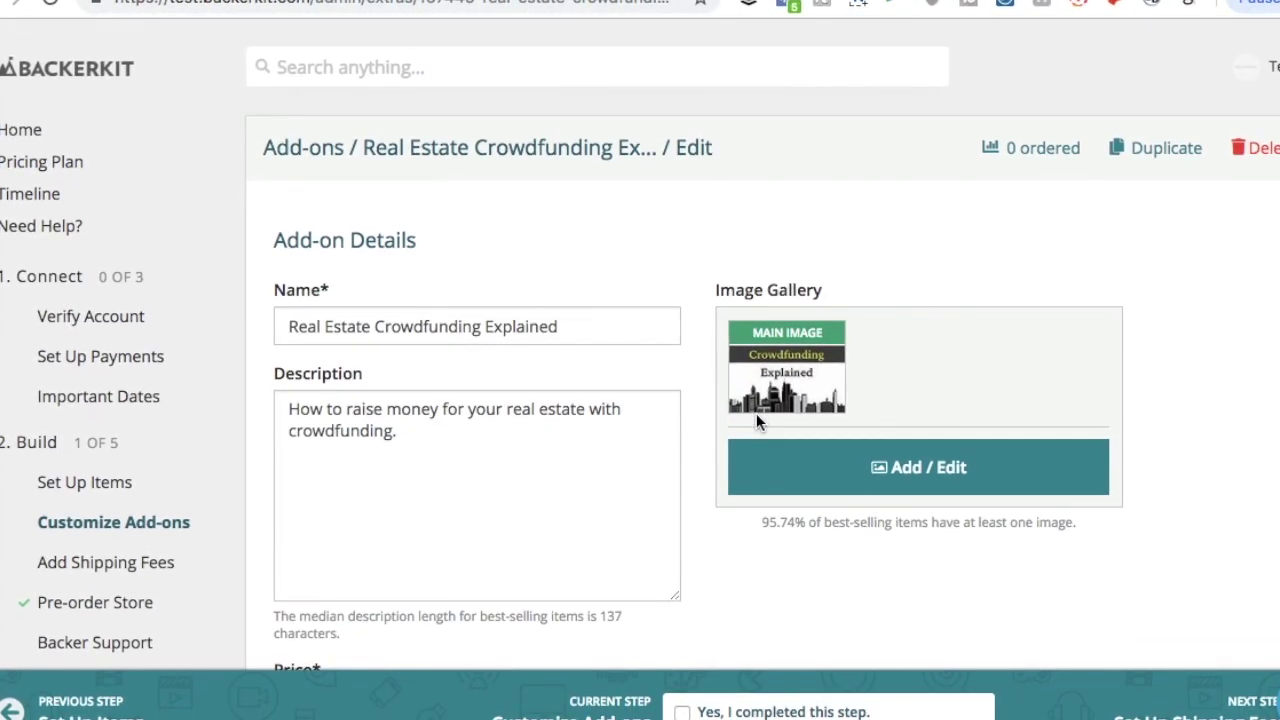
{"action": "scroll", "coordinate": [757, 422], "scroll_direction": "down", "scroll_amount": 2}
{"action": "scroll", "coordinate": [757, 421], "scroll_direction": "down", "scroll_amount": 3}
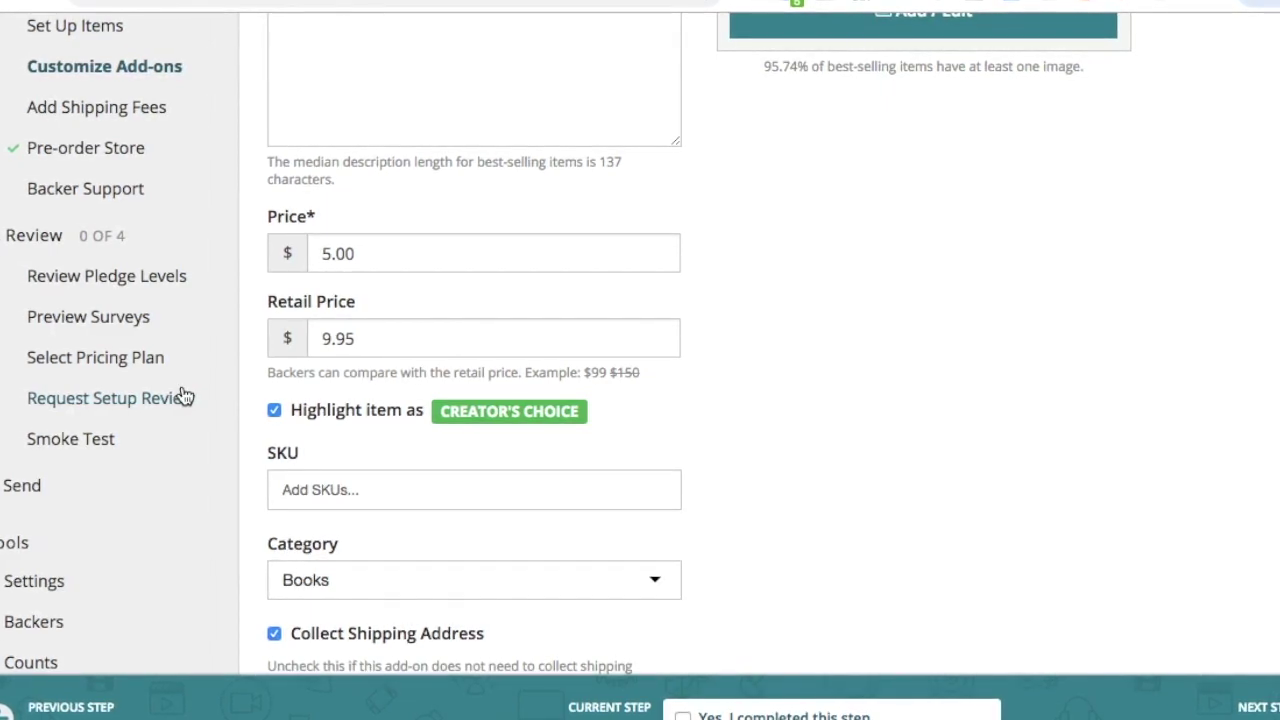
{"action": "scroll", "coordinate": [182, 392], "scroll_direction": "up", "scroll_amount": 4}
{"action": "scroll", "coordinate": [114, 277], "scroll_direction": "down", "scroll_amount": 9}
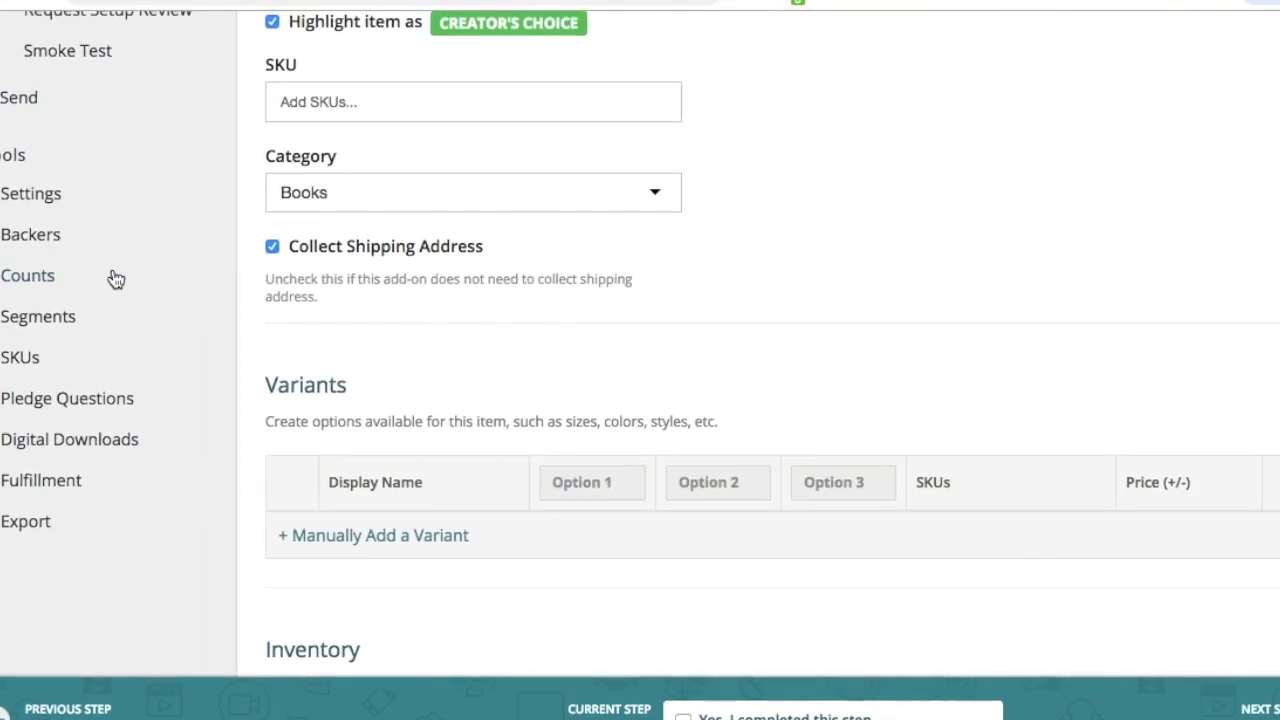
{"action": "scroll", "coordinate": [283, 297], "scroll_direction": "down", "scroll_amount": 3}
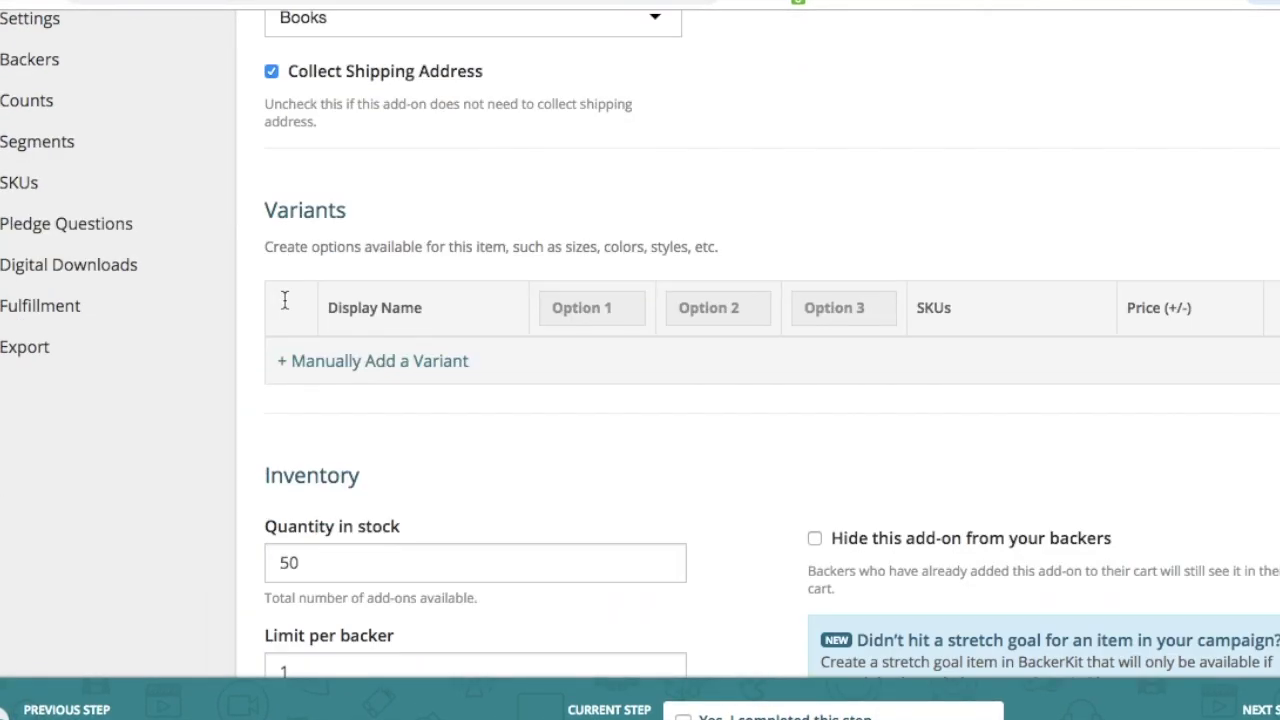
{"action": "scroll", "coordinate": [284, 300], "scroll_direction": "down", "scroll_amount": 2}
{"action": "scroll", "coordinate": [286, 302], "scroll_direction": "up", "scroll_amount": 2}
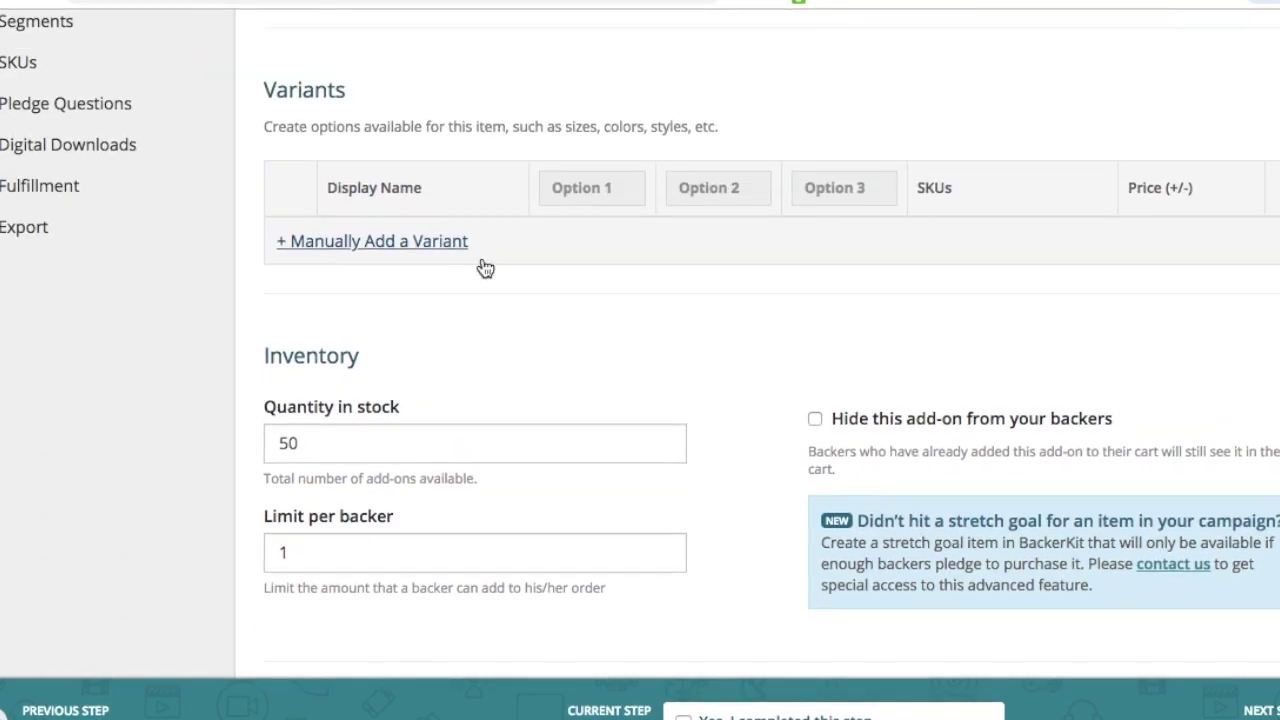
{"action": "scroll", "coordinate": [484, 268], "scroll_direction": "down", "scroll_amount": 4}
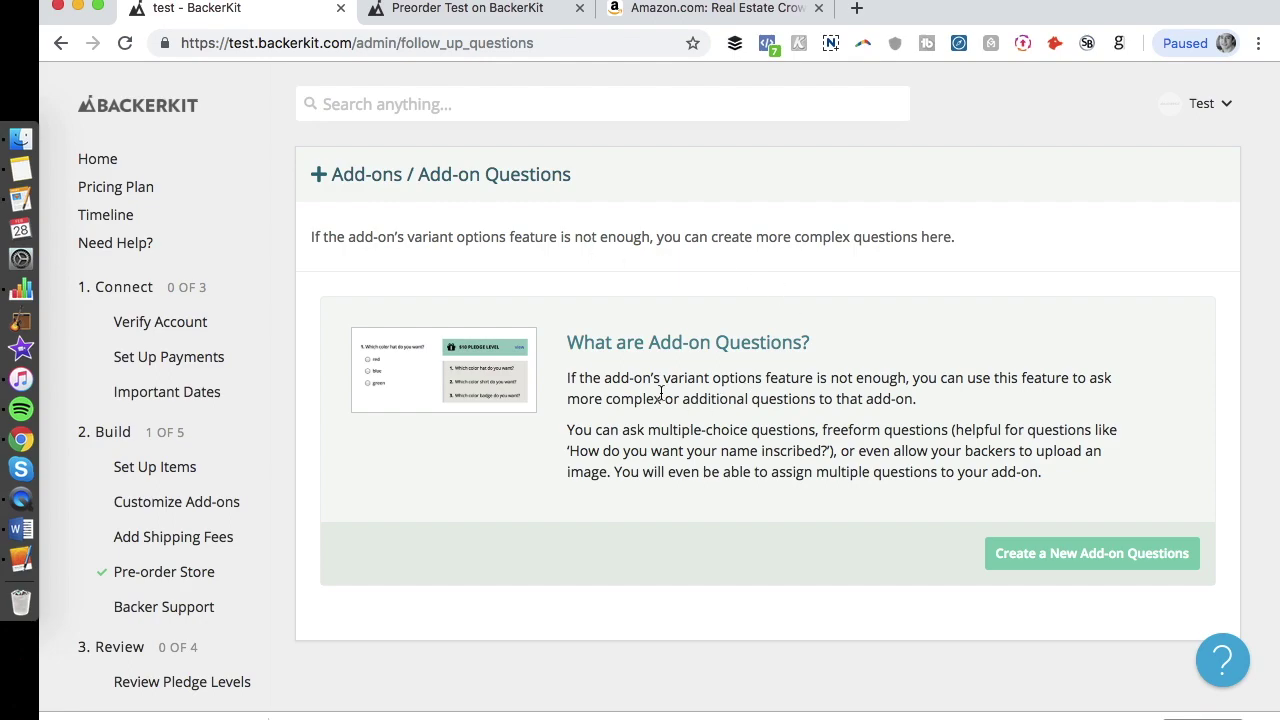
{"action": "left_click_drag", "start_coordinate": [648, 430], "coordinate": [898, 430]}
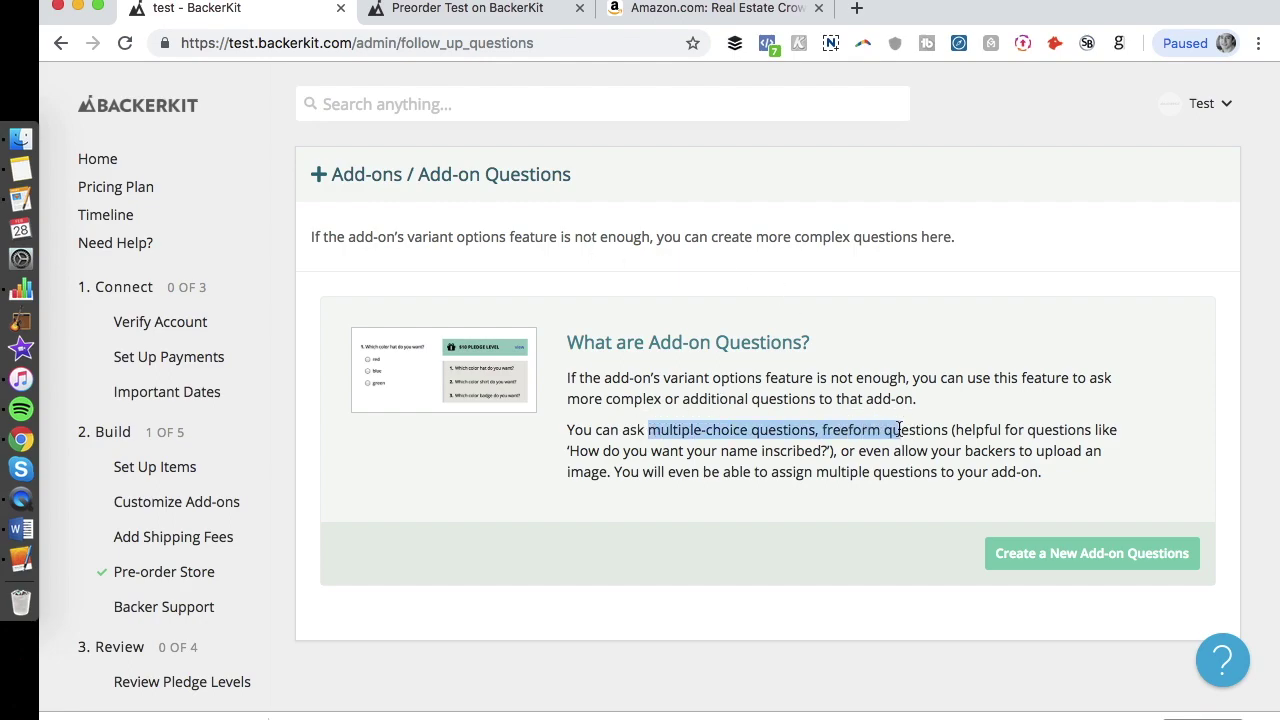
{"action": "left_click", "coordinate": [935, 425]}
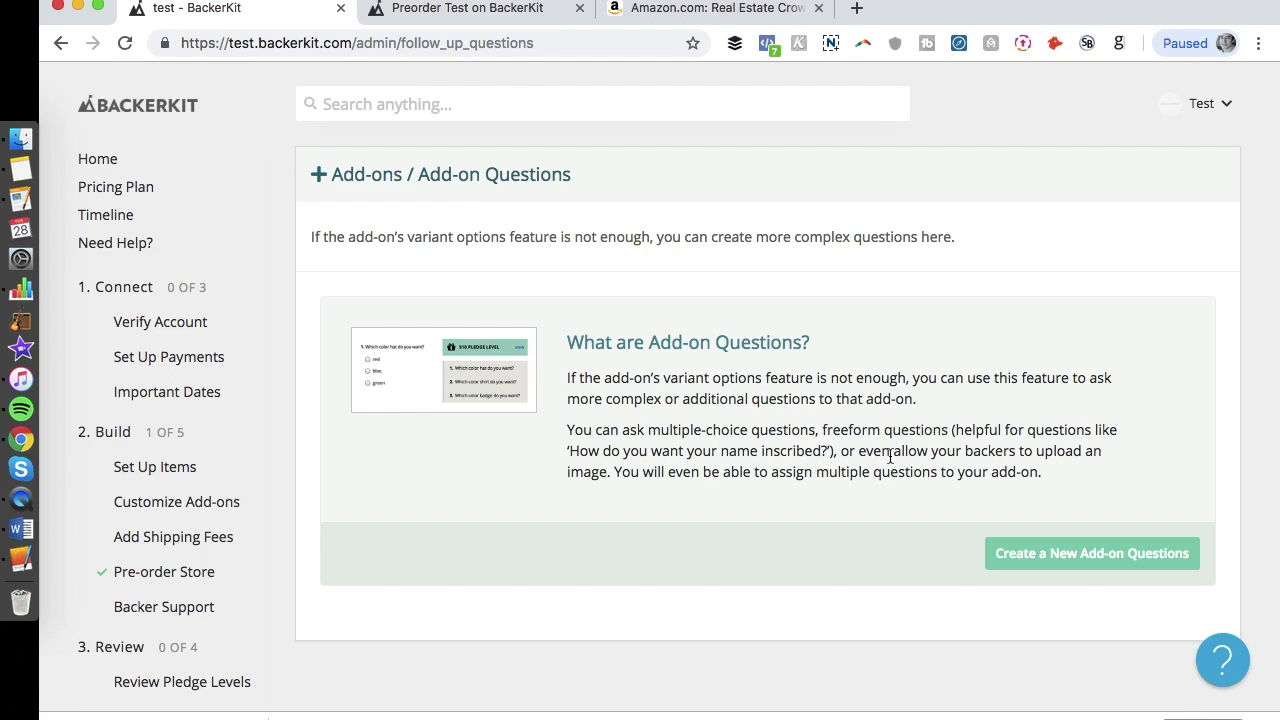
{"action": "left_click_drag", "start_coordinate": [964, 464], "coordinate": [658, 471]}
{"action": "left_click", "coordinate": [638, 470]}
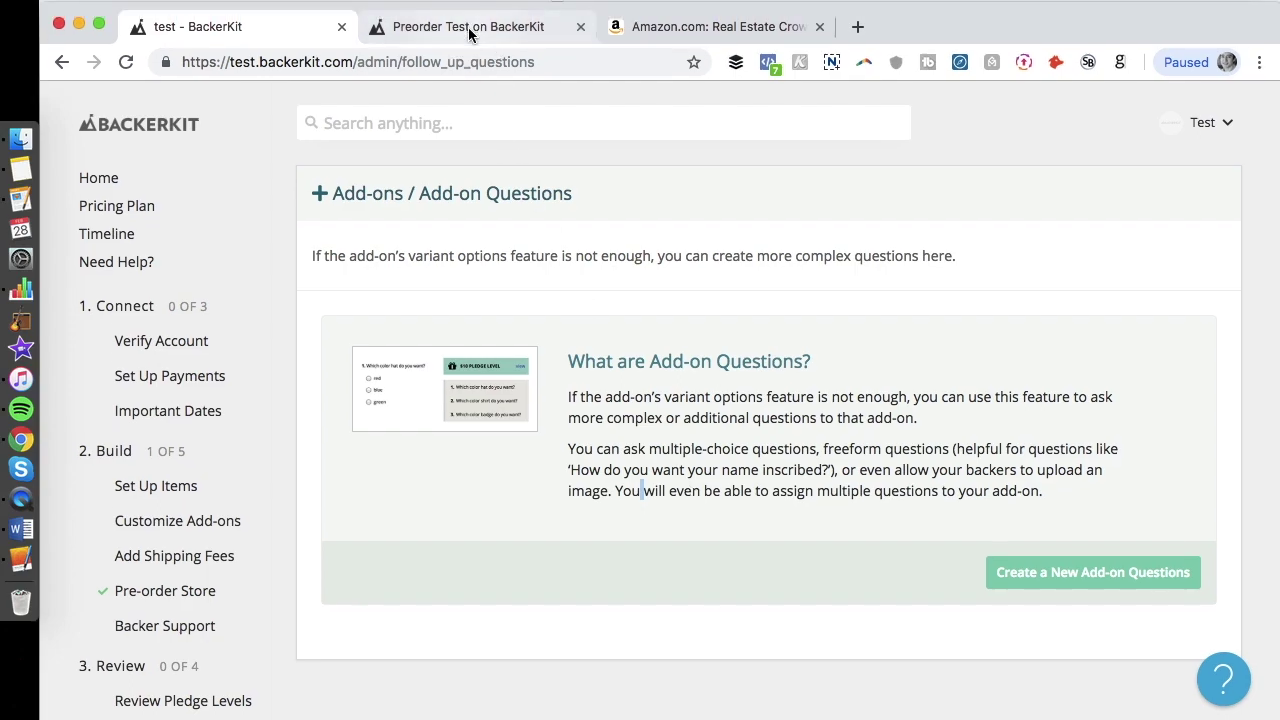
- Switch to the live CrowdCrux store and scroll to the Books section listing the $5.00 books
{"action": "left_click", "coordinate": [470, 22]}
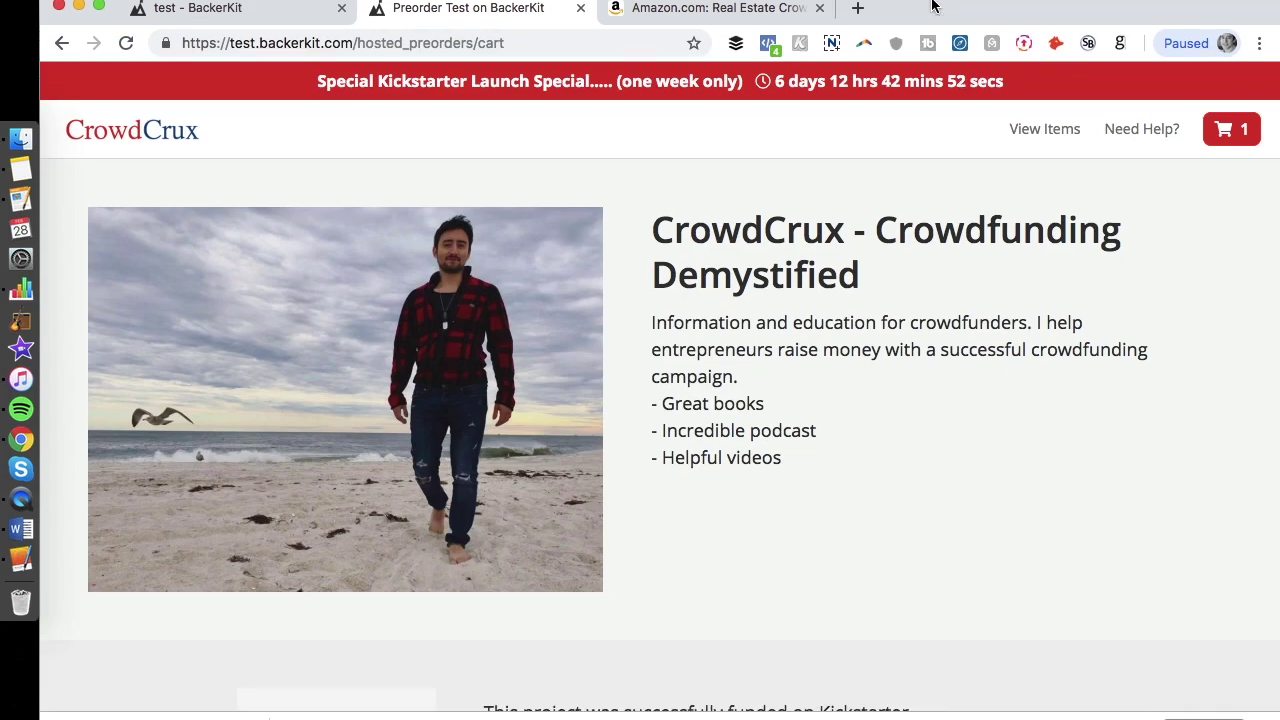
{"action": "scroll", "coordinate": [843, 255], "scroll_direction": "down", "scroll_amount": 2}
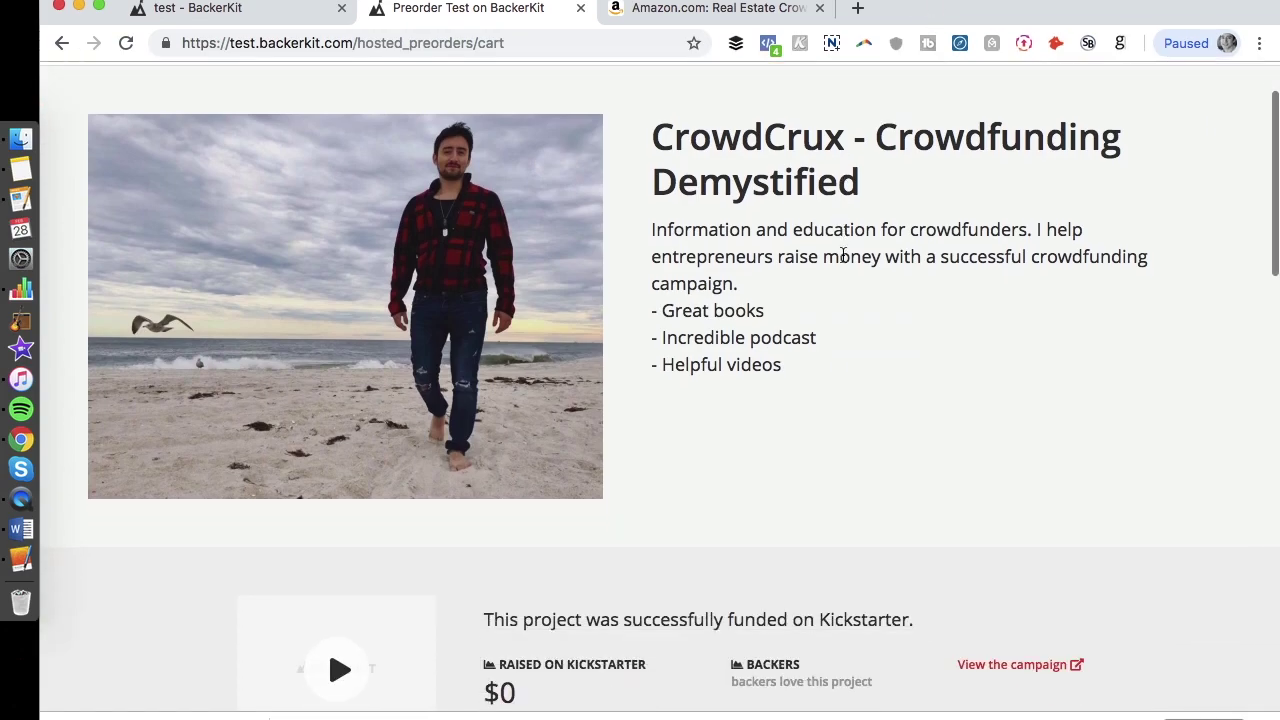
{"action": "scroll", "coordinate": [843, 255], "scroll_direction": "down", "scroll_amount": 5}
{"action": "scroll", "coordinate": [843, 255], "scroll_direction": "down", "scroll_amount": 10}
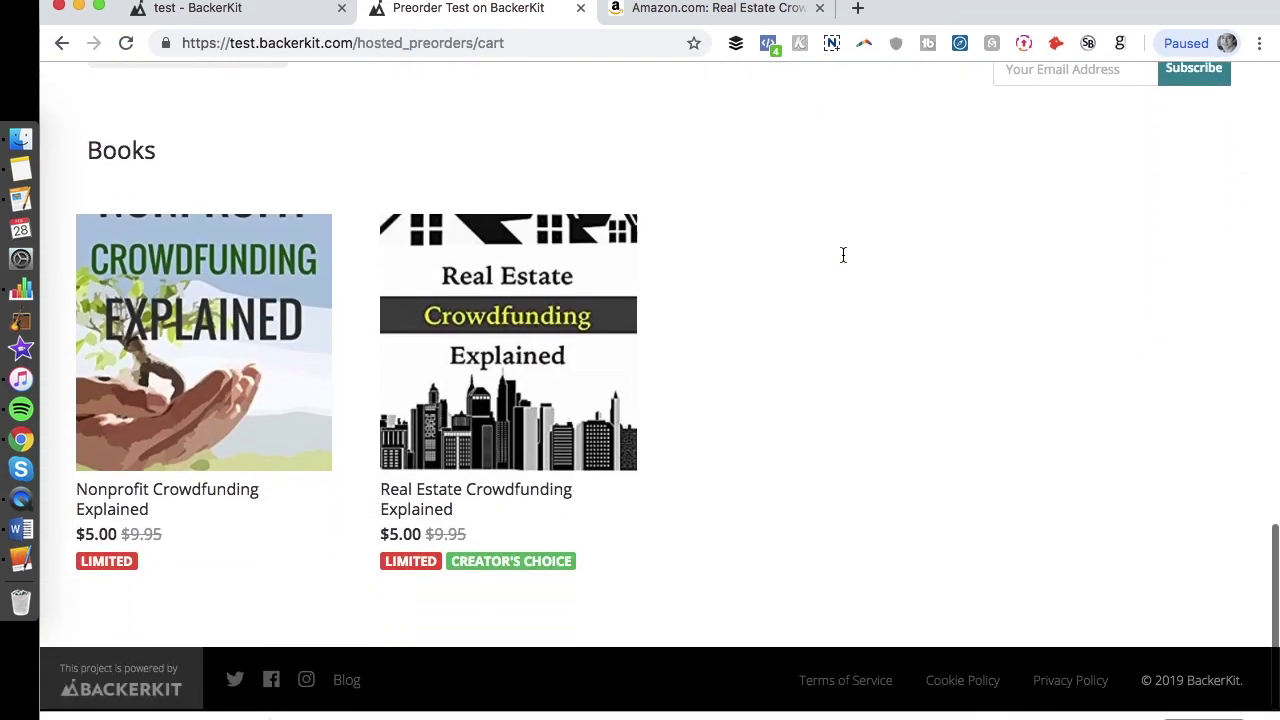
{"action": "scroll", "coordinate": [843, 254], "scroll_direction": "up", "scroll_amount": 3}
{"action": "scroll", "coordinate": [842, 253], "scroll_direction": "up", "scroll_amount": 15}
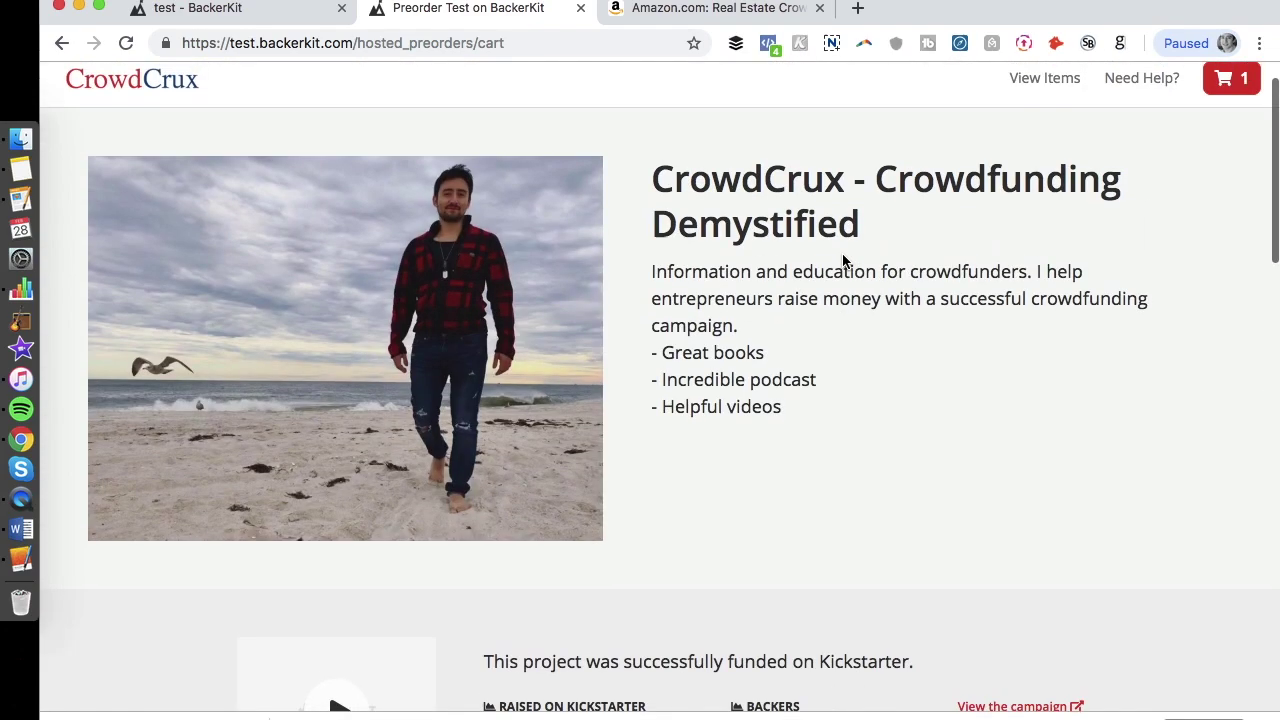